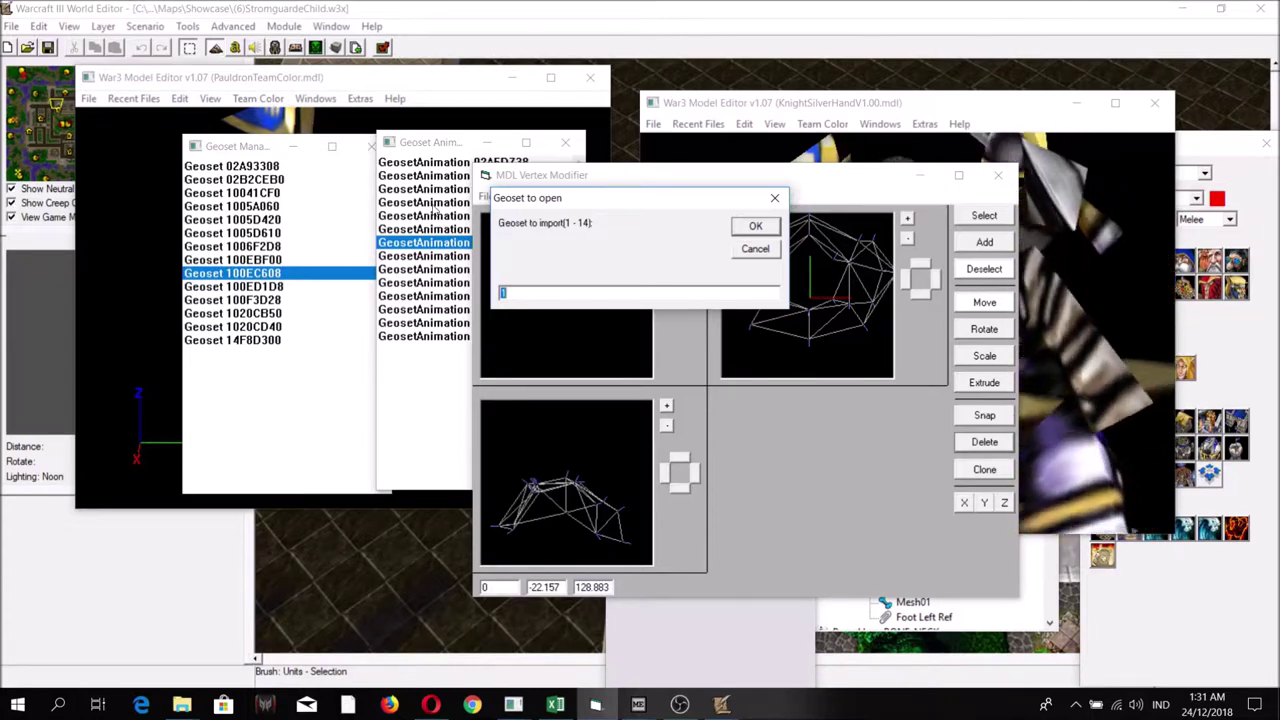
Step: Load geoset 11 into the MDL Vertex Modifier and view its matrices
text(1)
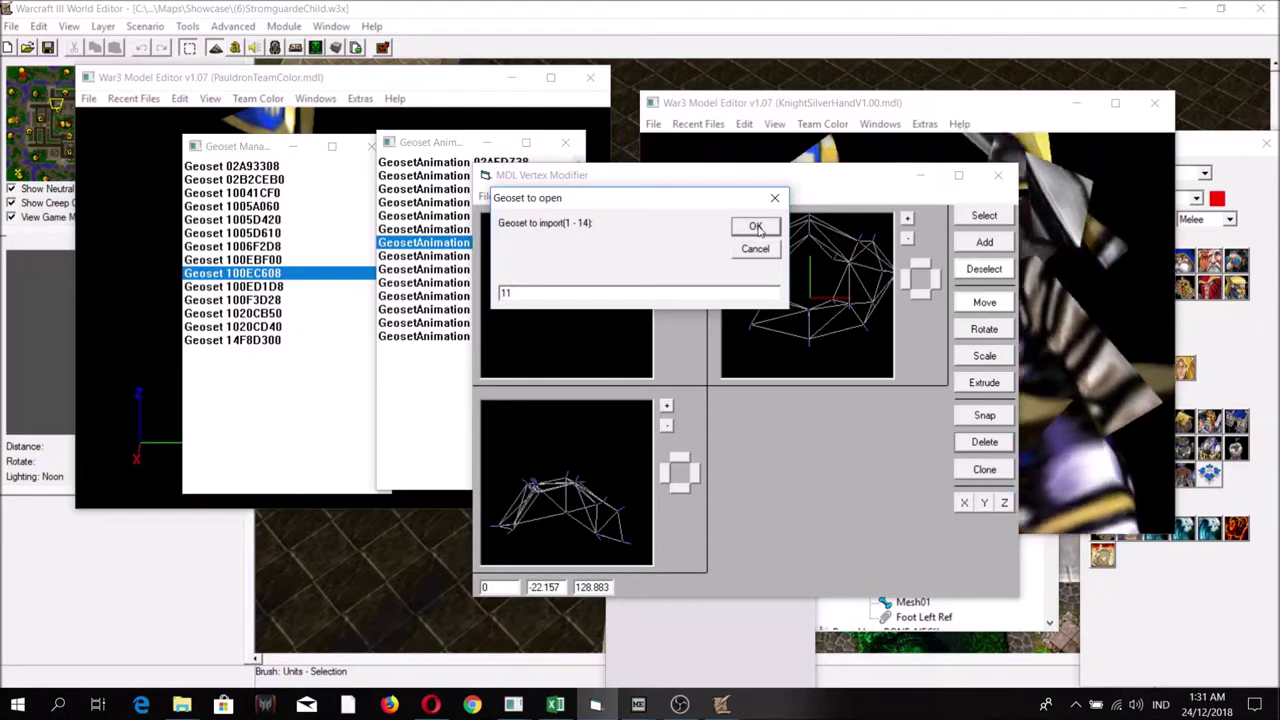
click(756, 227)
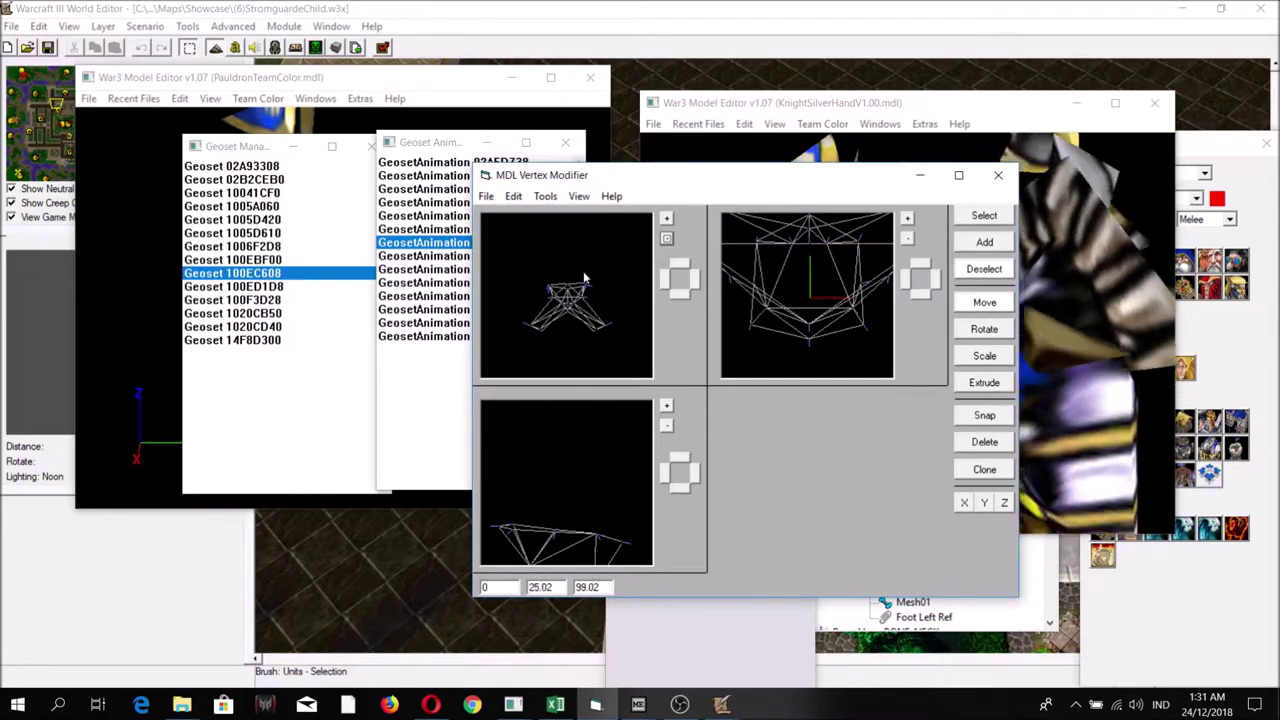
click(545, 196)
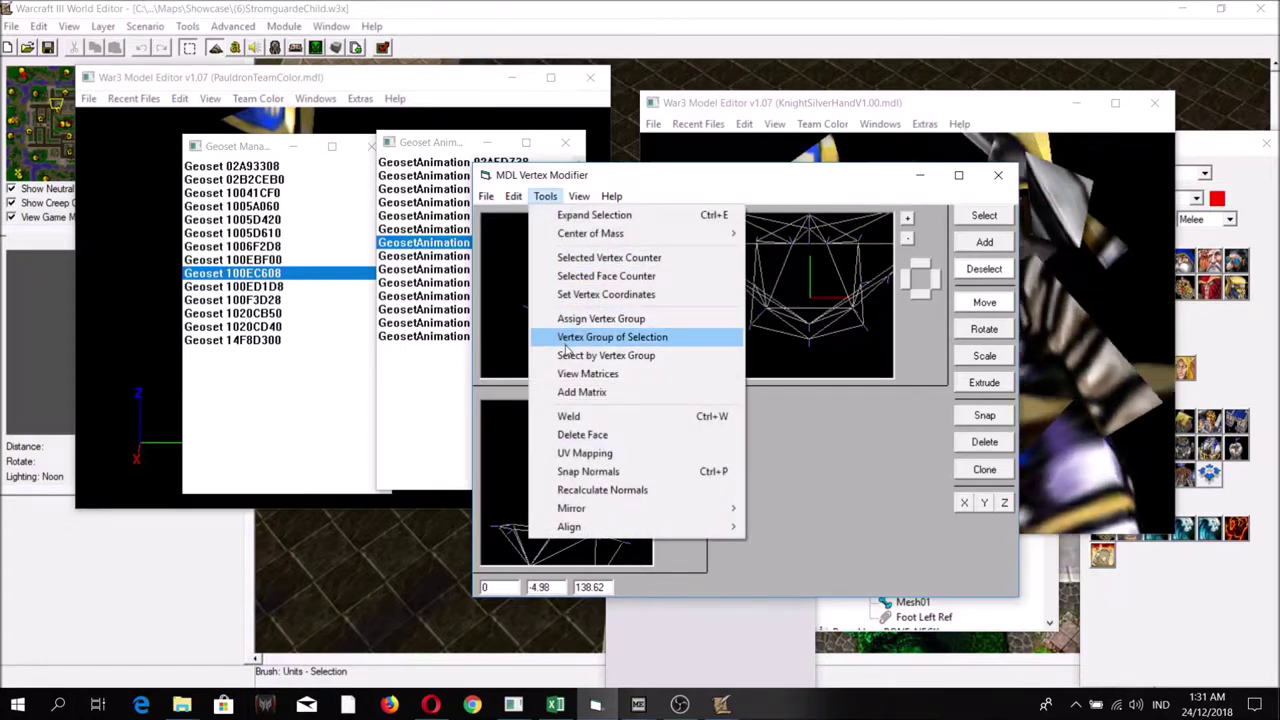
click(577, 376)
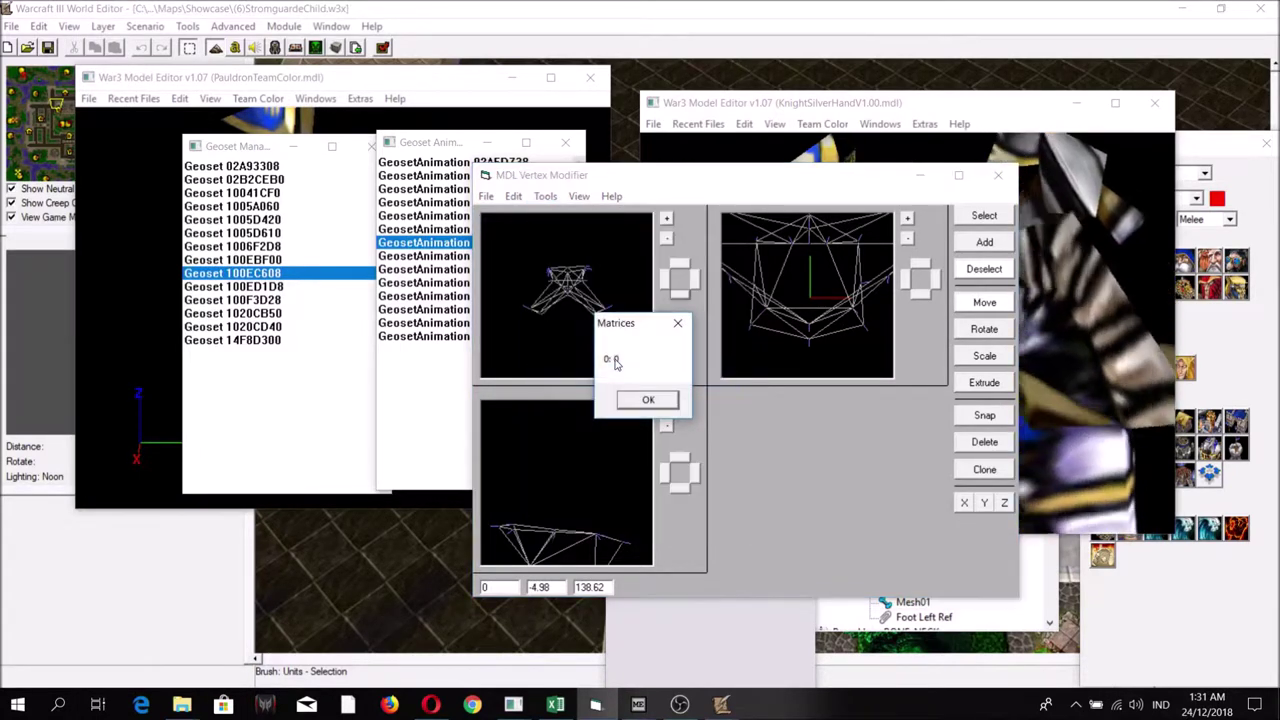
click(642, 400)
Step: Add a matrix with two control bones left blank to geoset 11, and check its matrix list
click(545, 196)
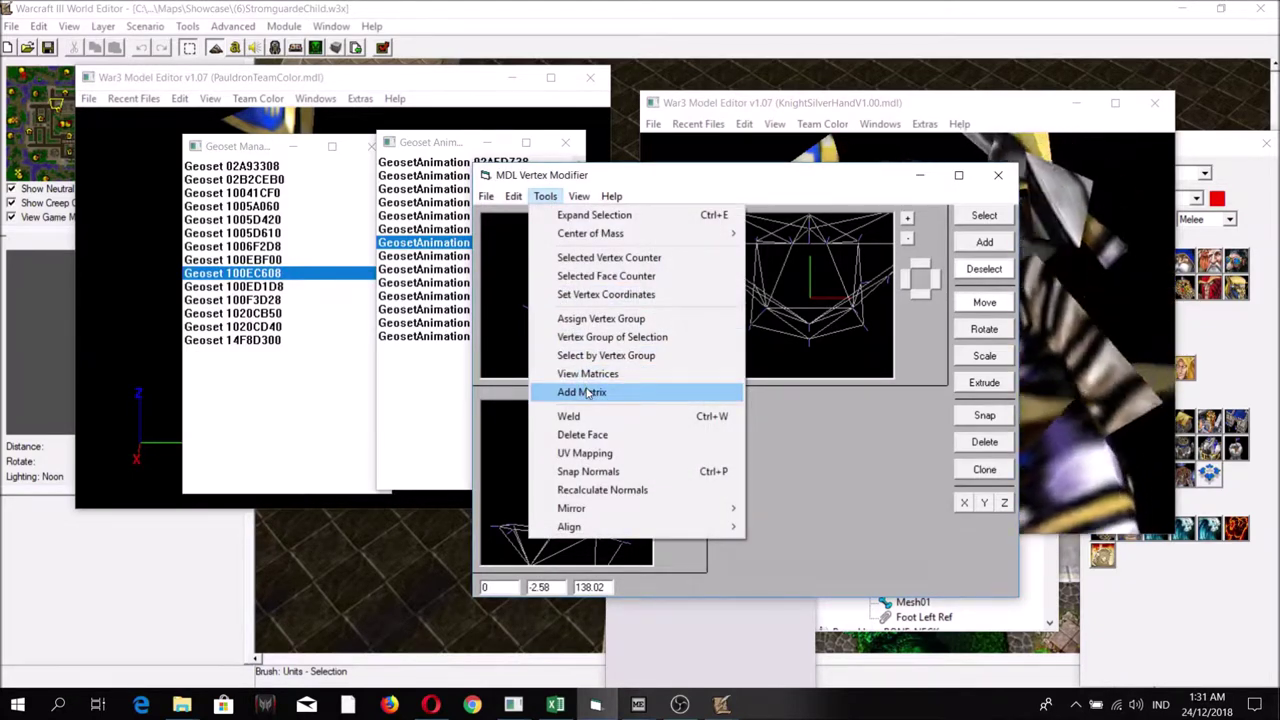
click(585, 391)
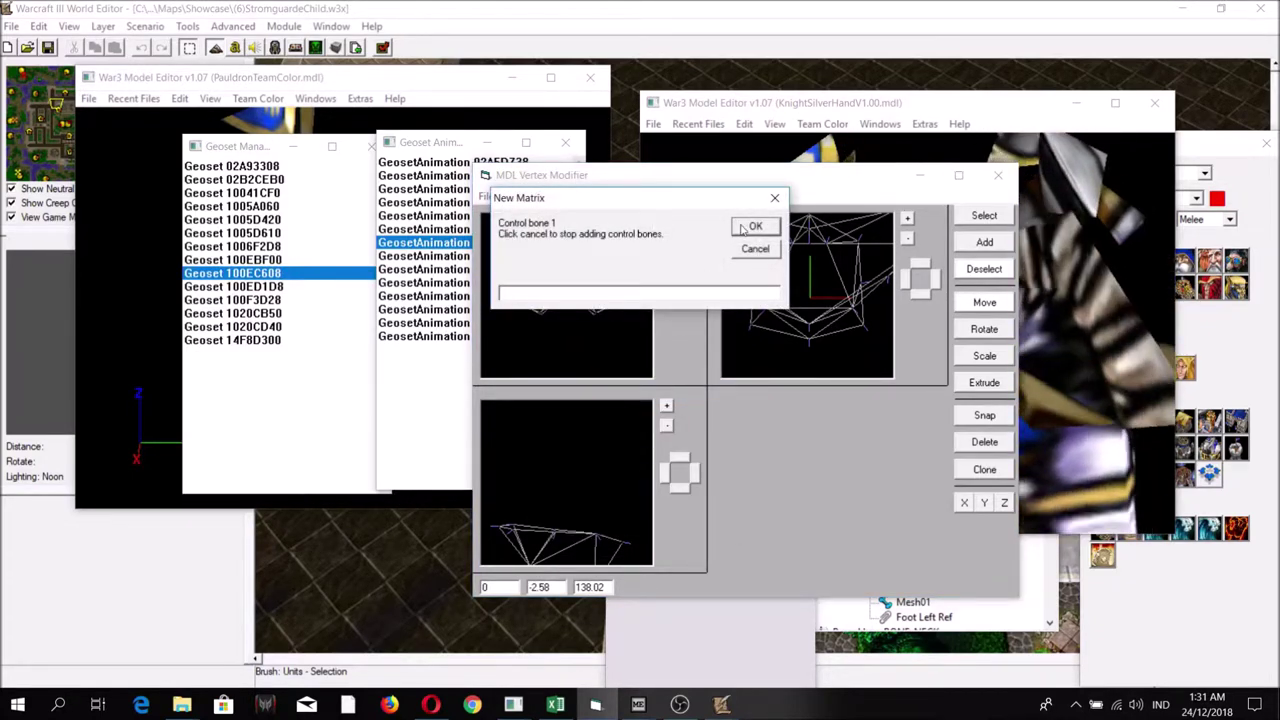
click(755, 228)
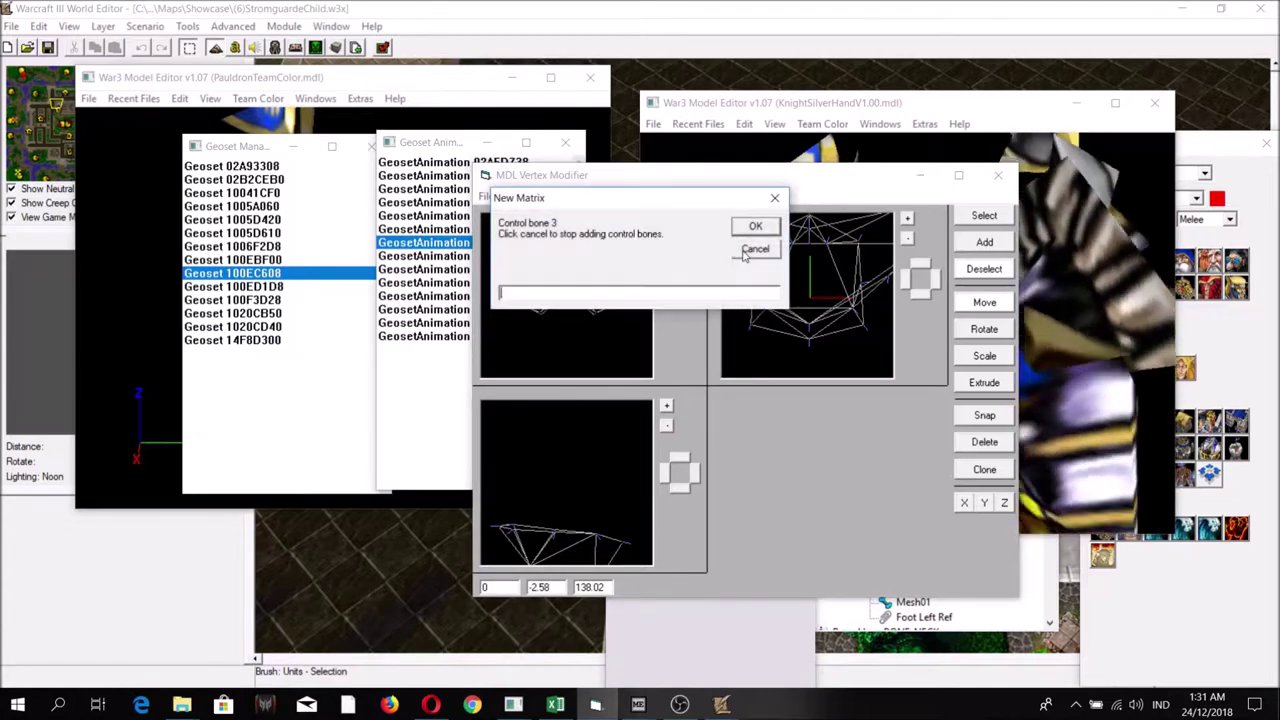
click(752, 250)
click(545, 196)
click(585, 374)
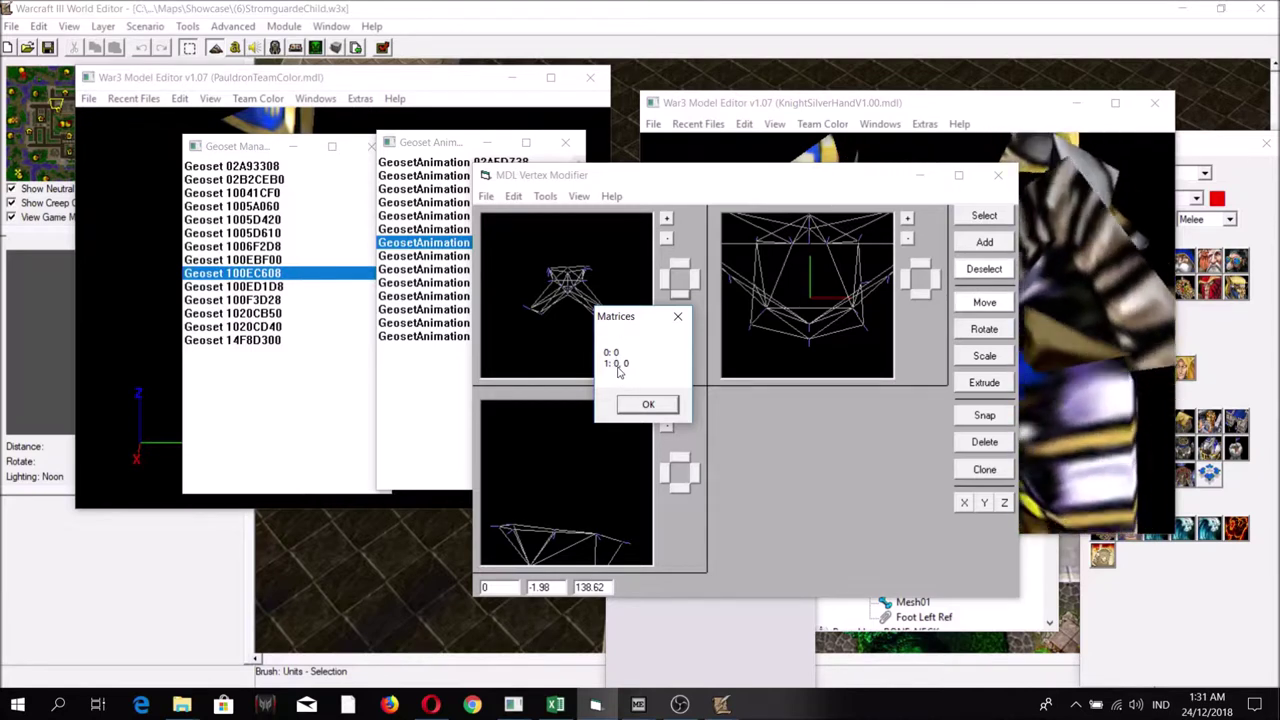
click(648, 404)
Step: Switch to the ring-shaped geoset, add a matrix with two blank control bones, and check its matrix list
click(486, 196)
click(510, 233)
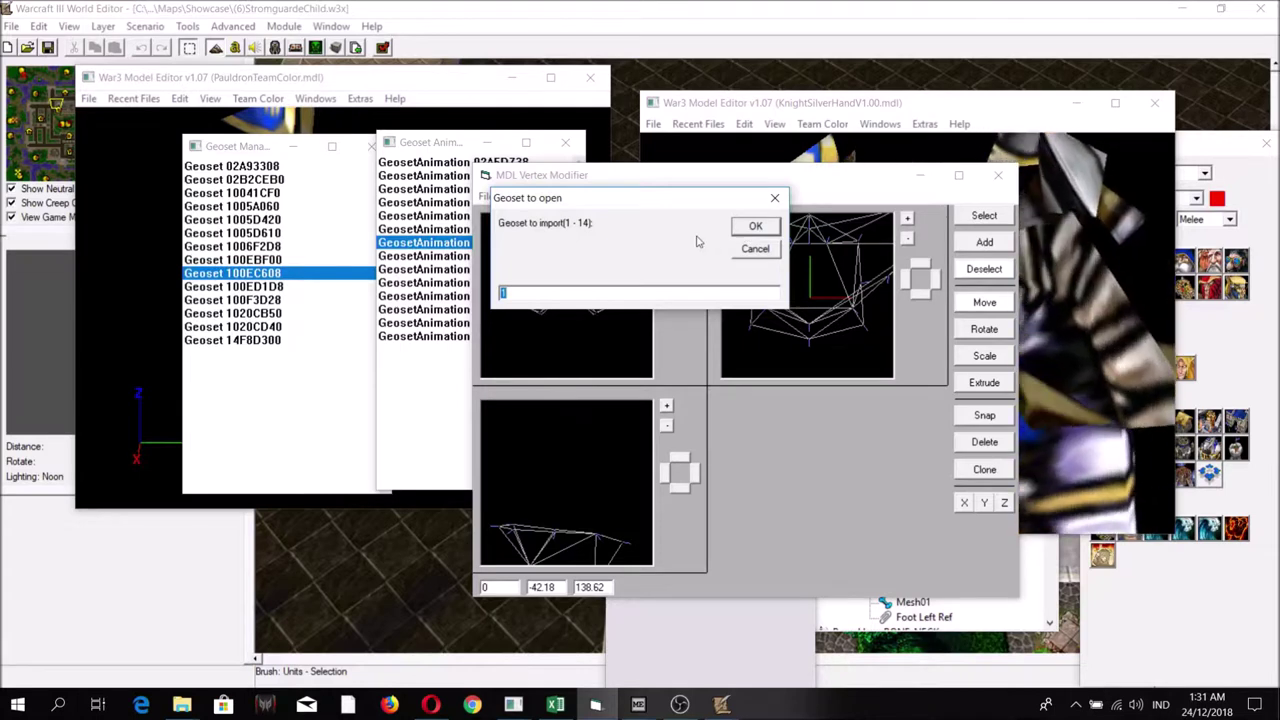
text(1)
key(Return)
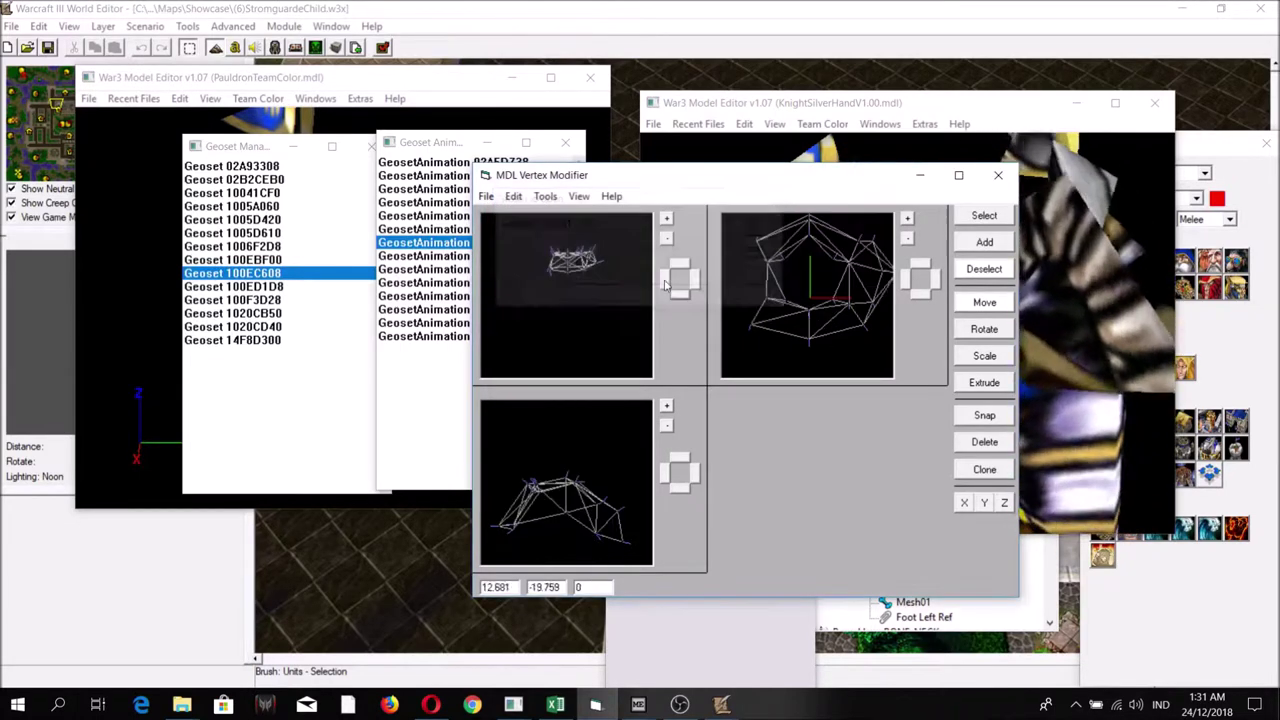
click(545, 196)
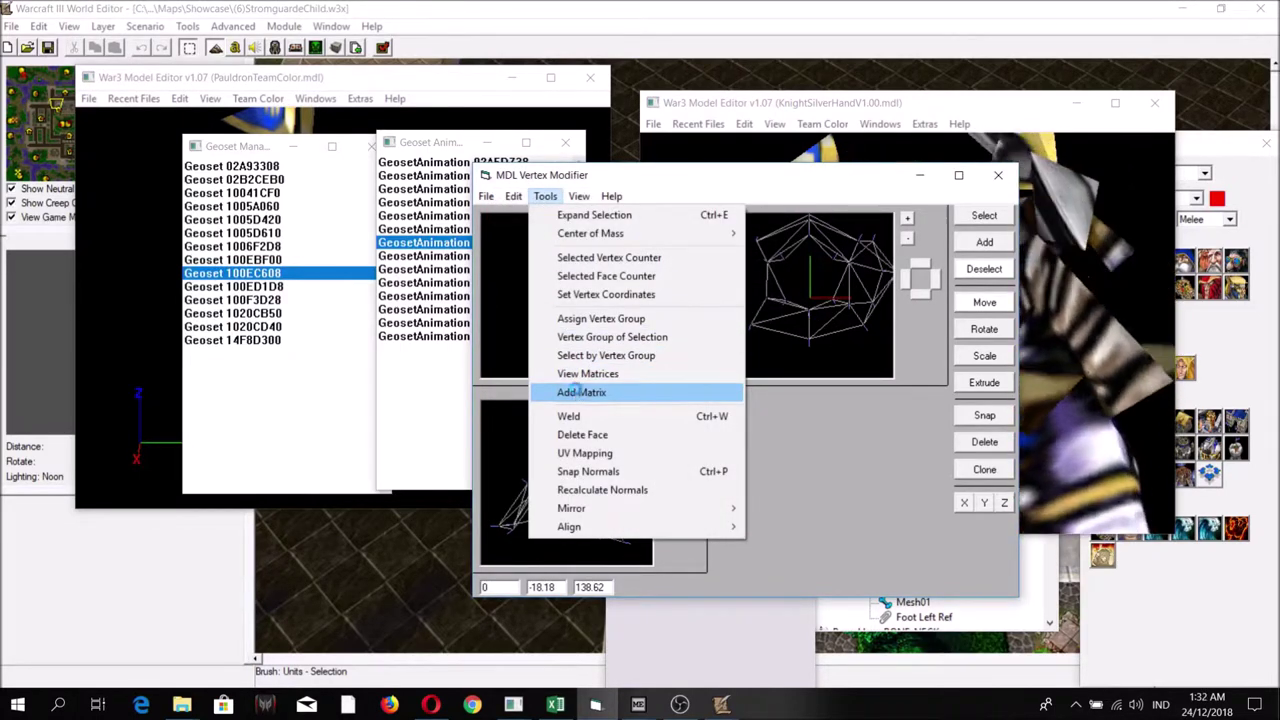
click(581, 392)
click(755, 226)
click(755, 226)
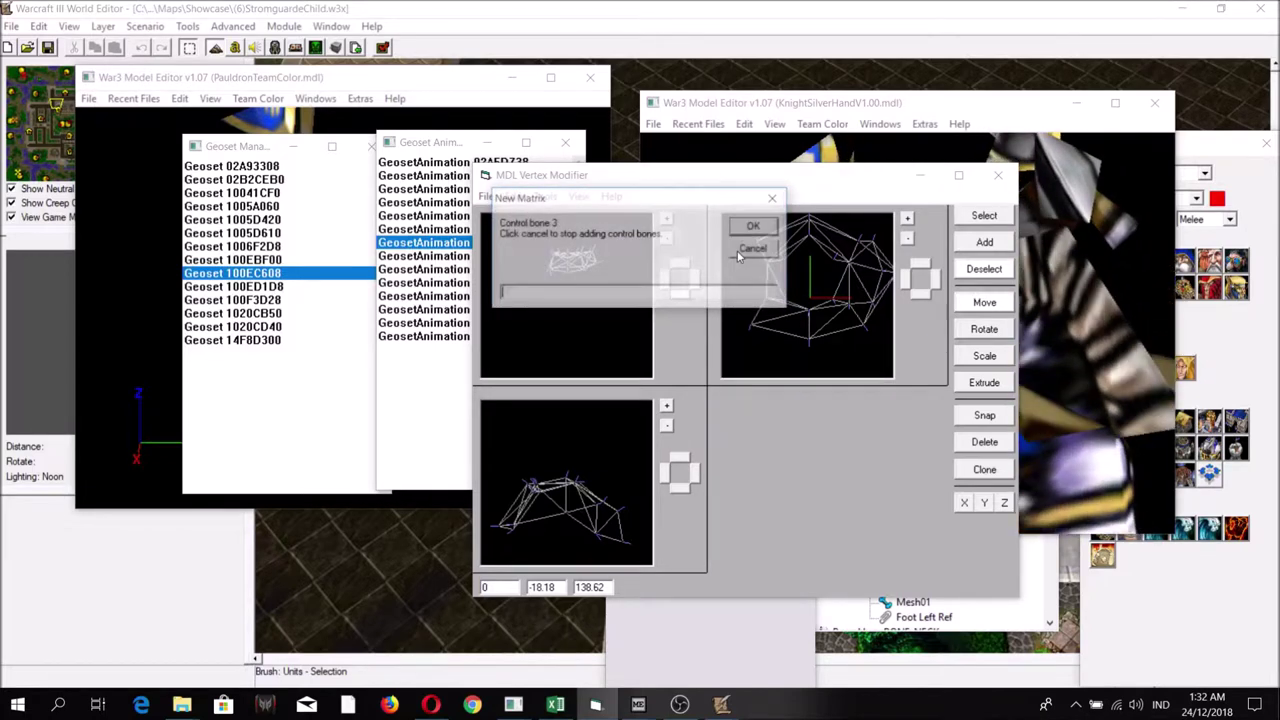
click(755, 249)
click(545, 196)
click(556, 374)
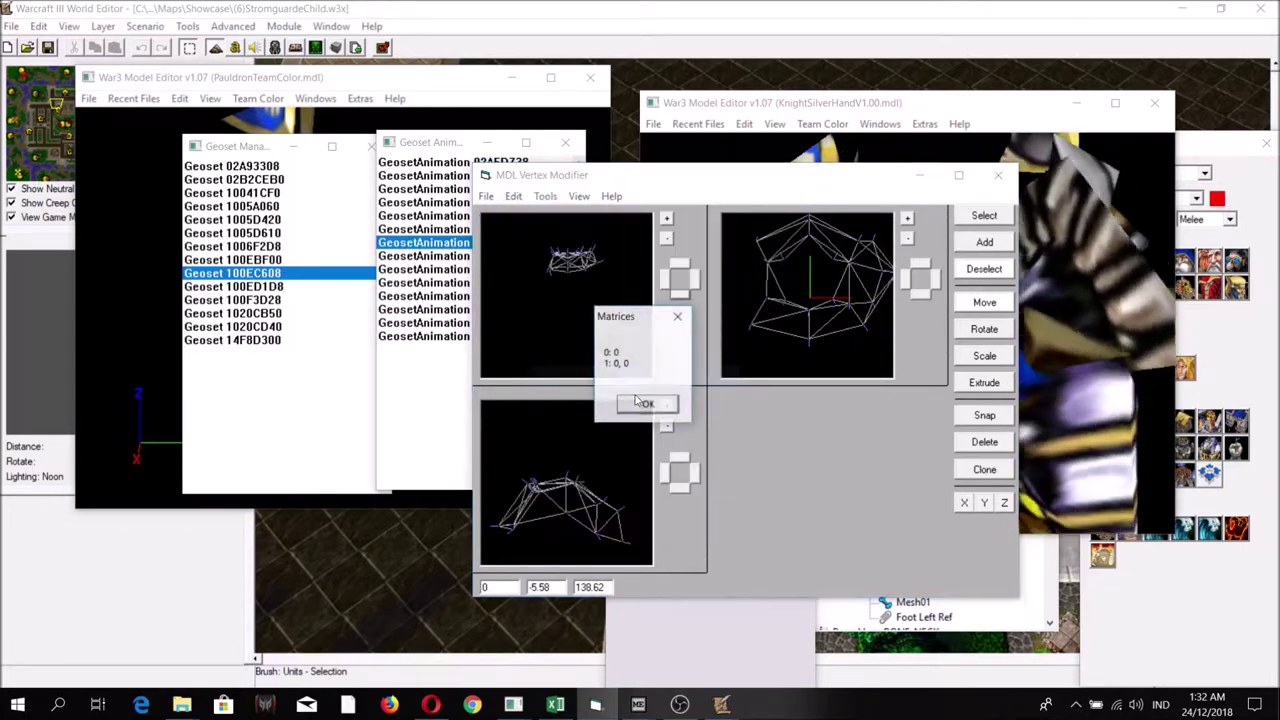
click(648, 404)
Step: Switch to the geoset with three small separate pieces, add a matrix with two blank control bones, and check its matrix list
click(486, 196)
click(497, 234)
key(Return)
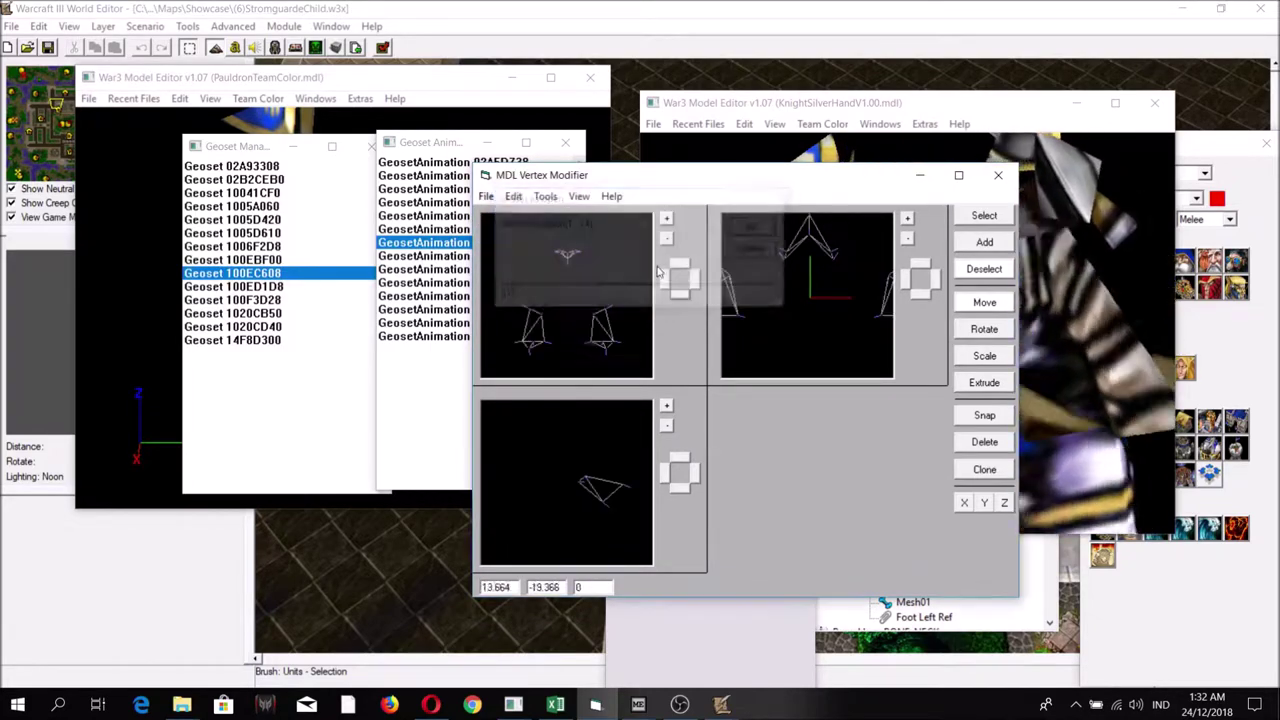
click(546, 197)
click(565, 389)
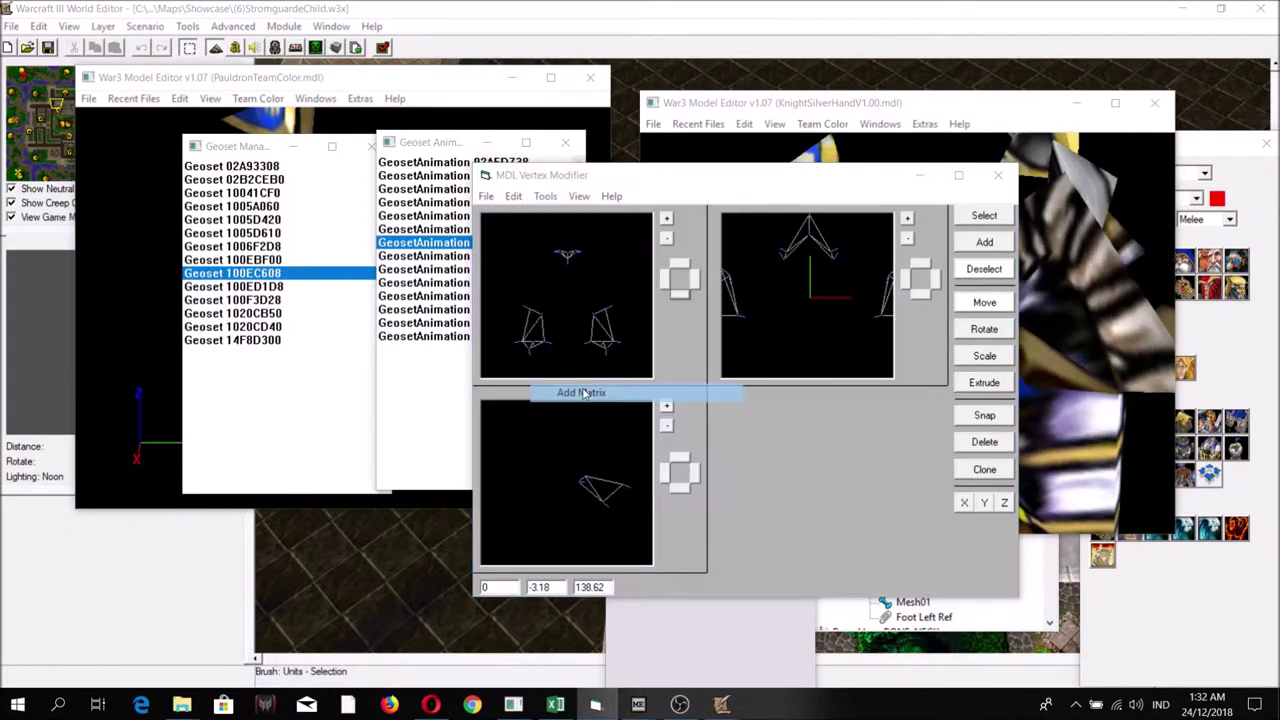
click(754, 228)
click(754, 228)
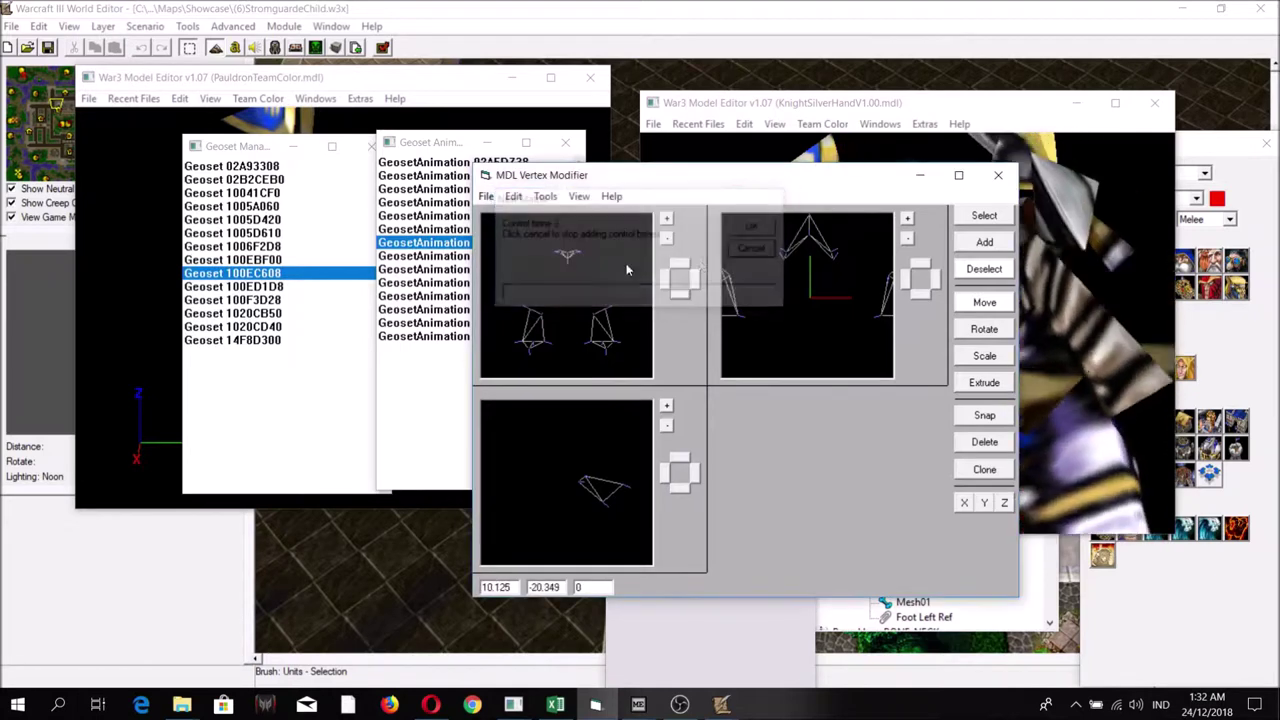
click(579, 196)
click(546, 196)
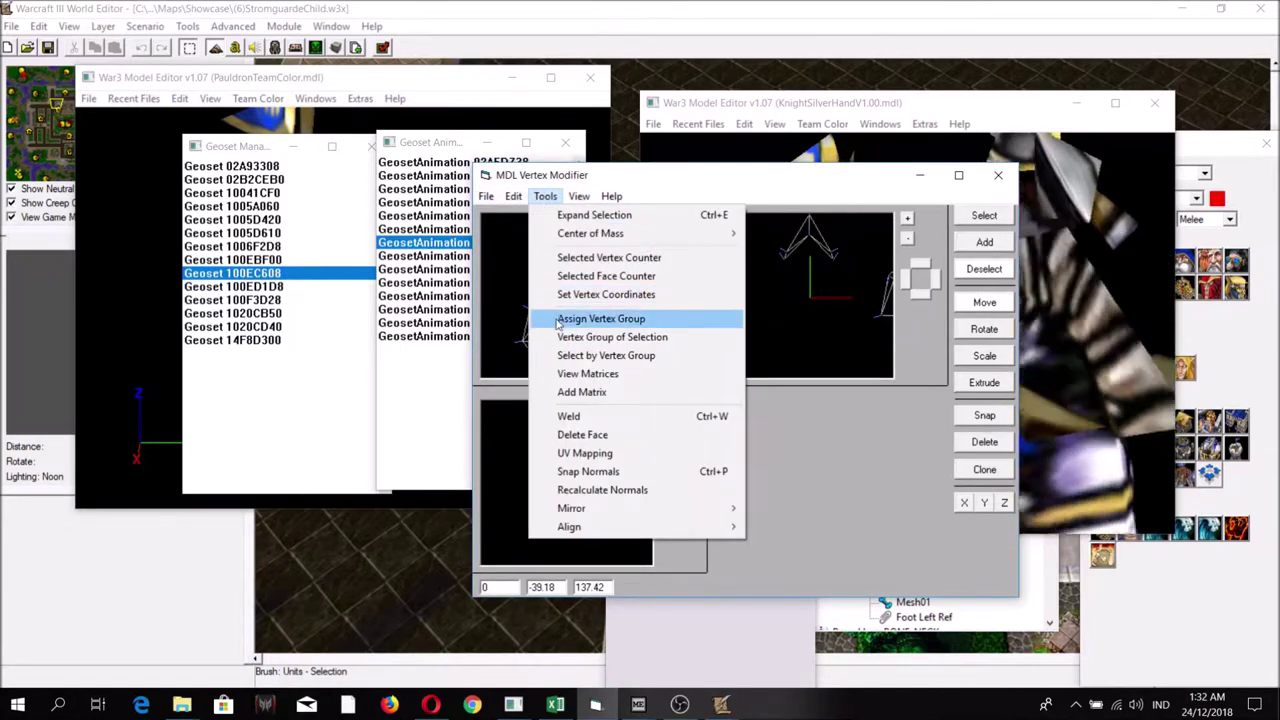
click(614, 371)
click(647, 403)
Step: Switch to geoset 14 and view its matrices
click(486, 196)
click(500, 236)
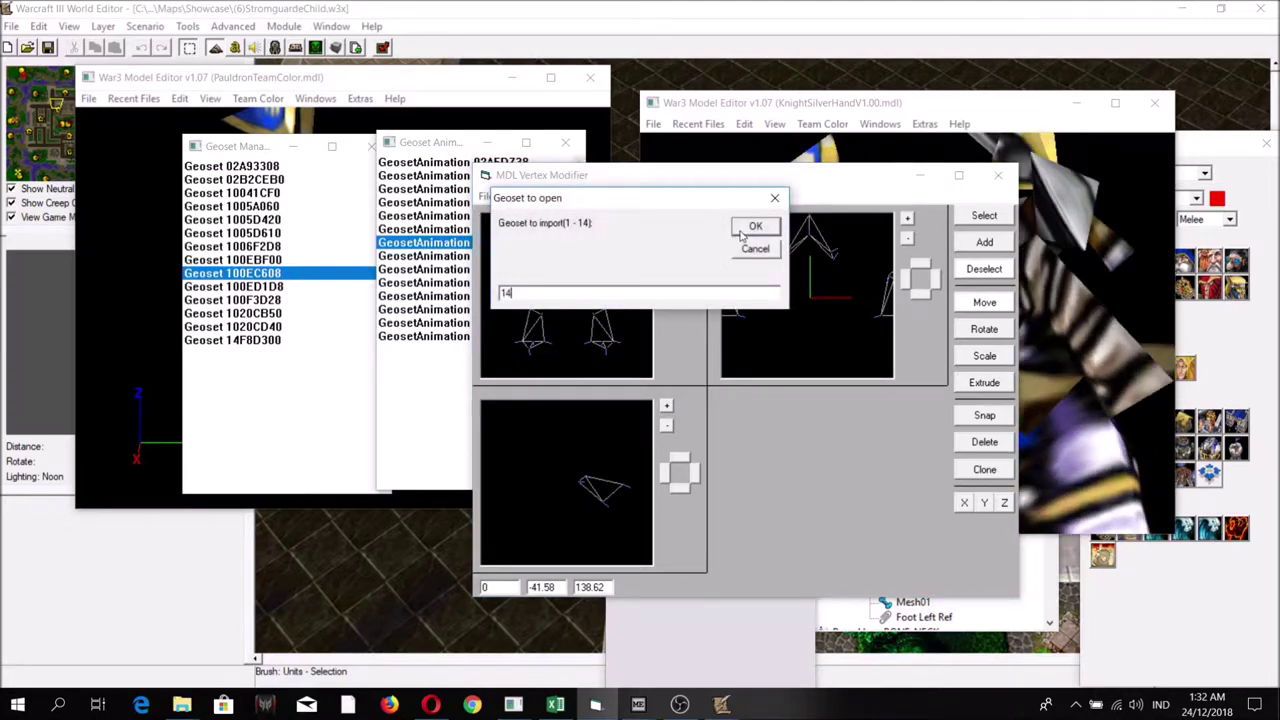
click(752, 228)
click(546, 196)
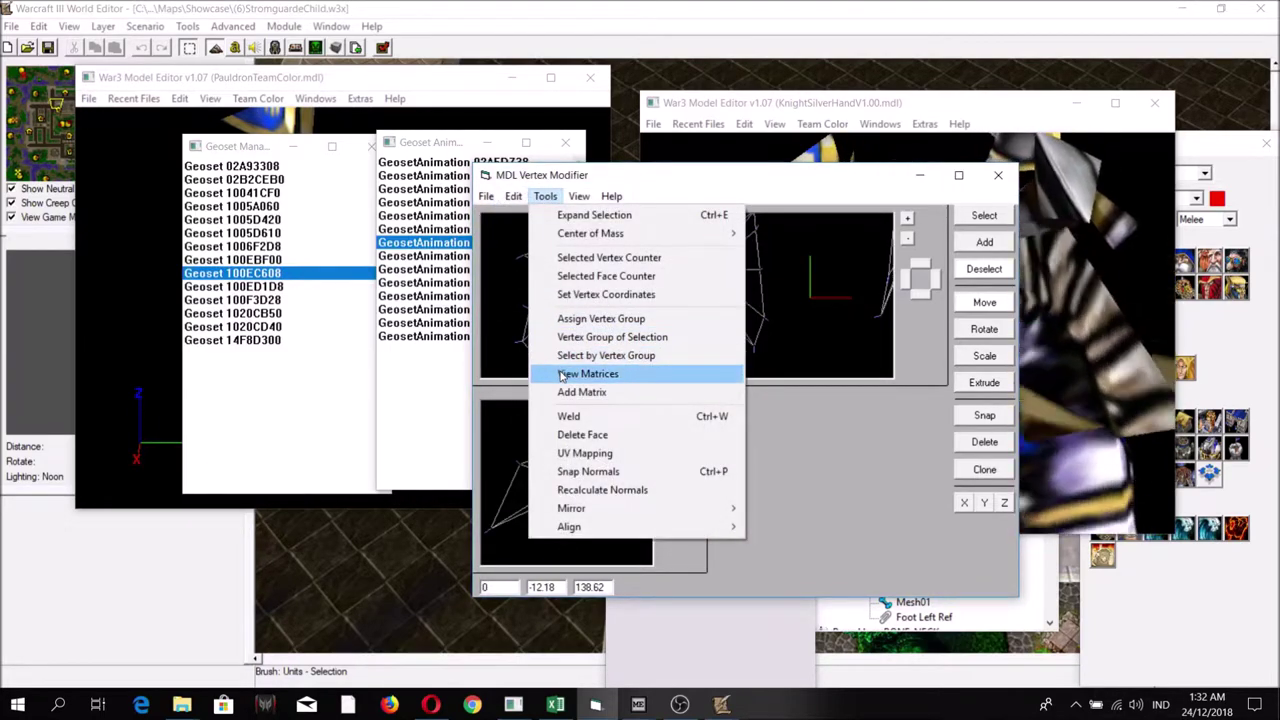
click(614, 370)
click(646, 398)
Step: Add a matrix with two blank control bones to geoset 14 and check its matrix list
click(545, 196)
click(620, 386)
click(752, 228)
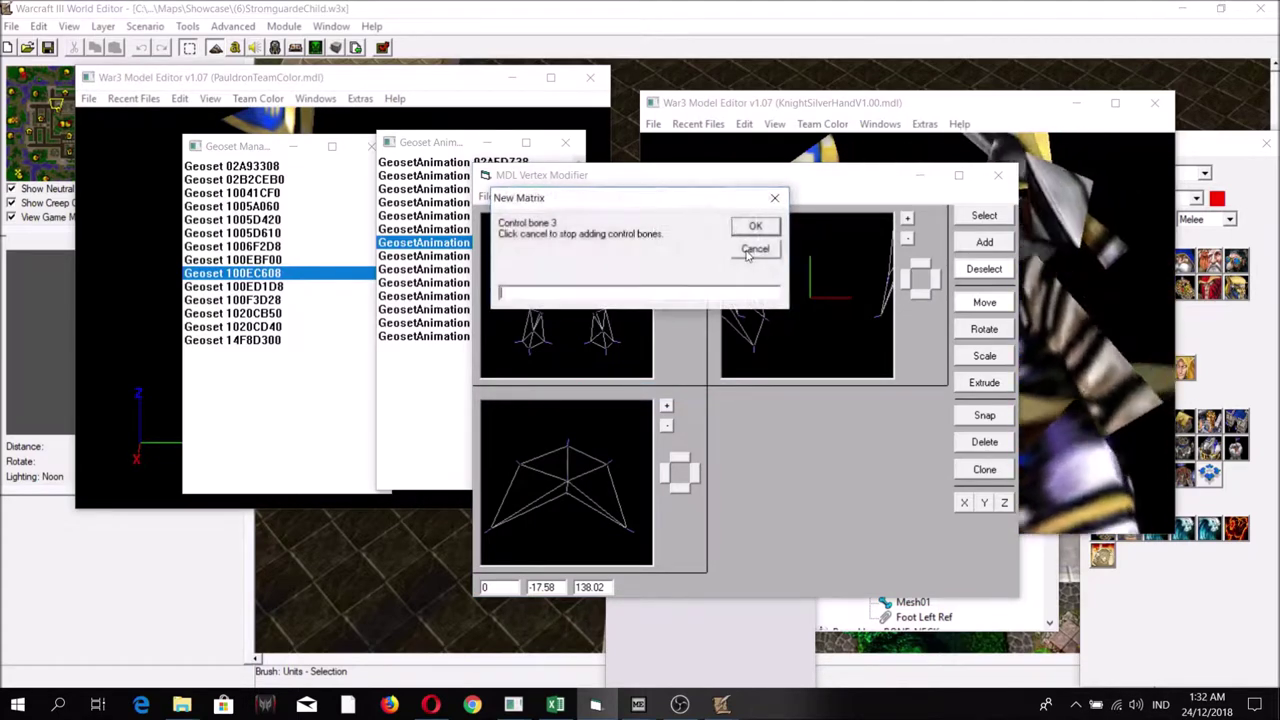
click(754, 249)
click(485, 196)
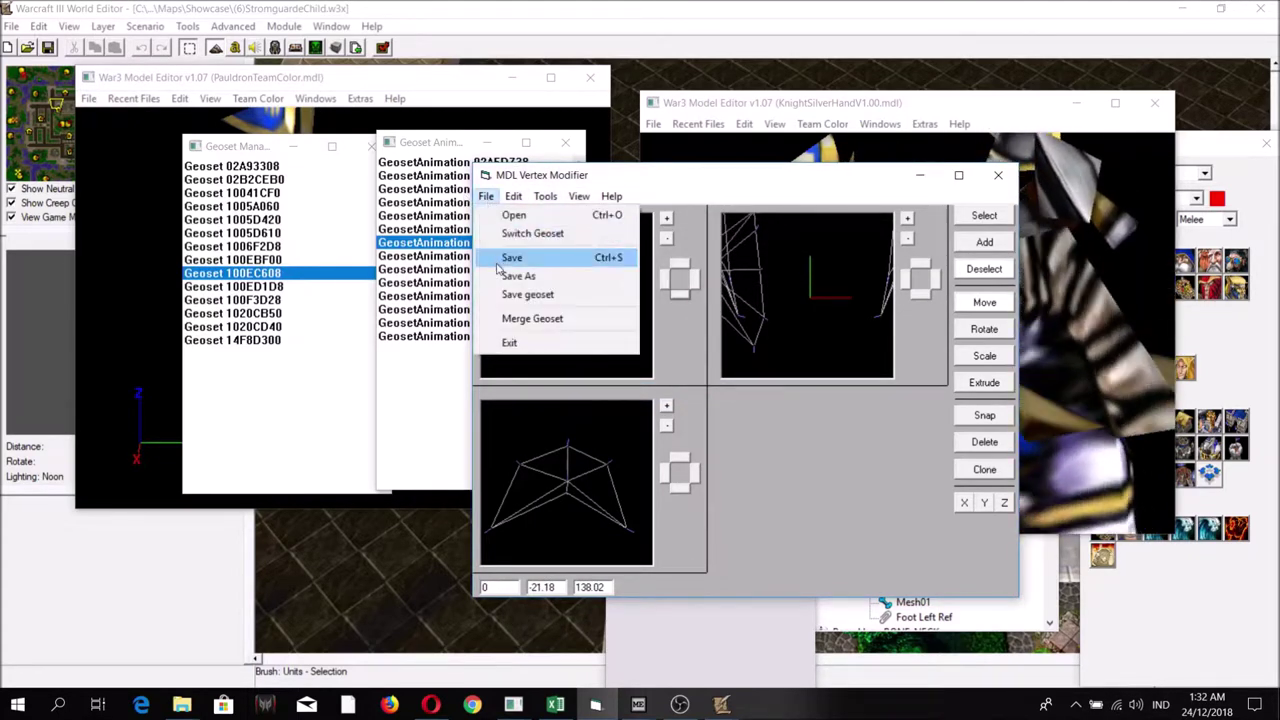
click(546, 197)
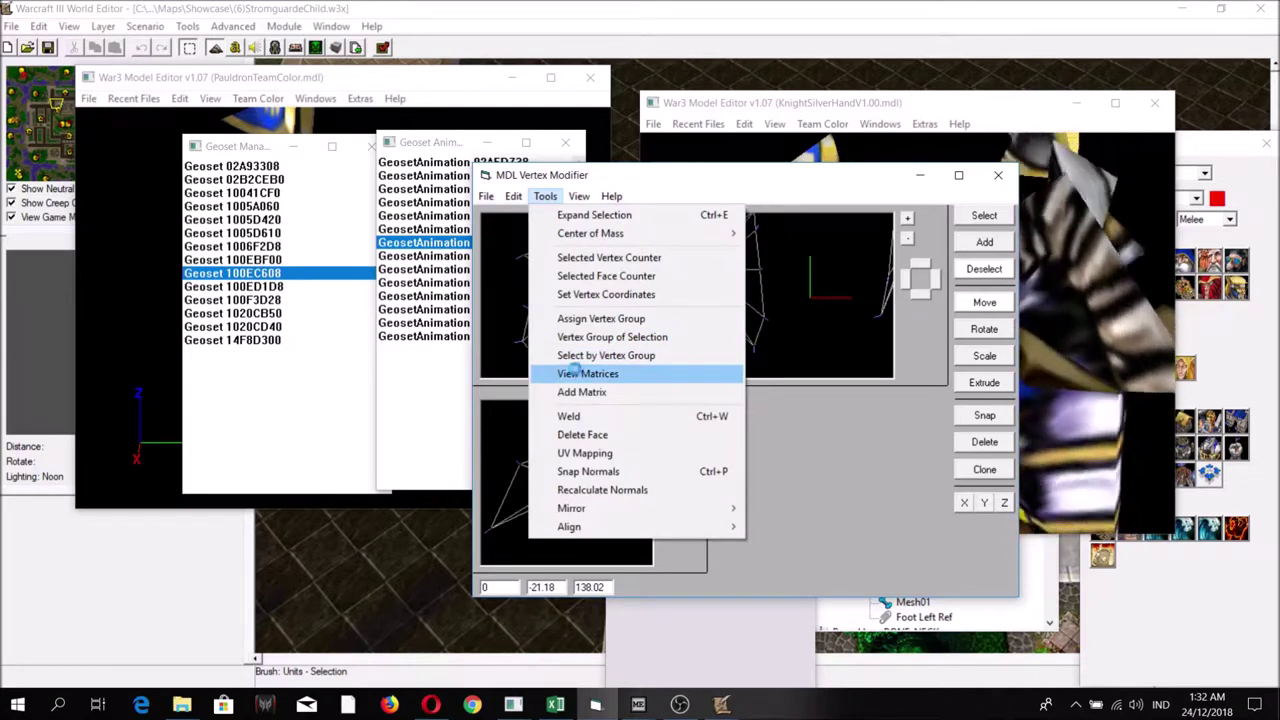
click(580, 373)
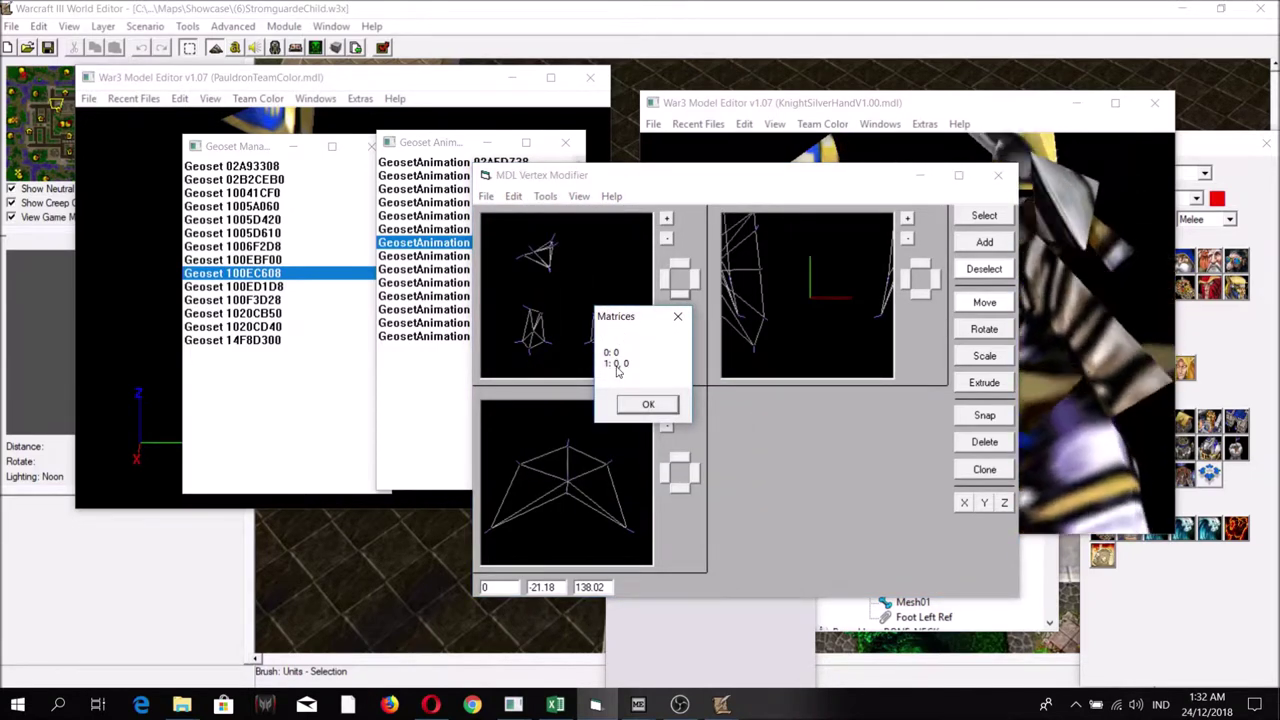
click(646, 405)
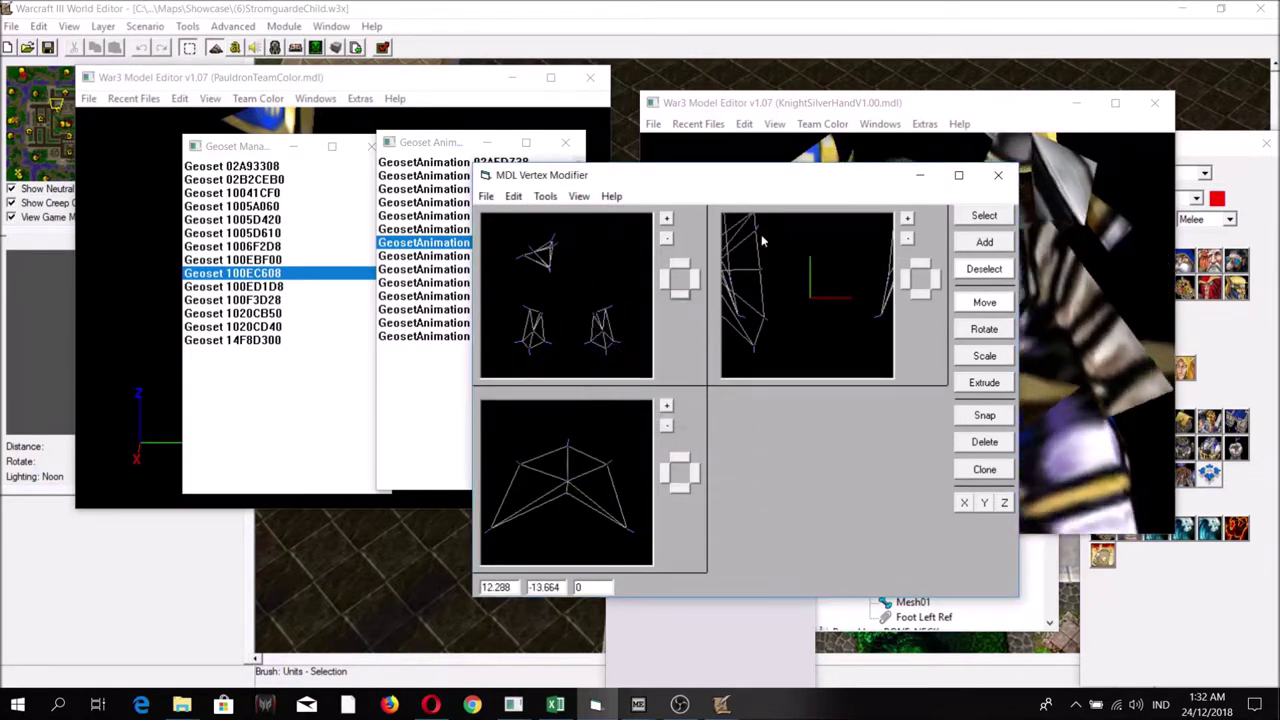
Step: Look over the KnightSilverHandV1.00 model, and page through the matrices of the main body geoset in the MDL Vertex Modifier
click(807, 155)
scroll(897, 237, down, 5)
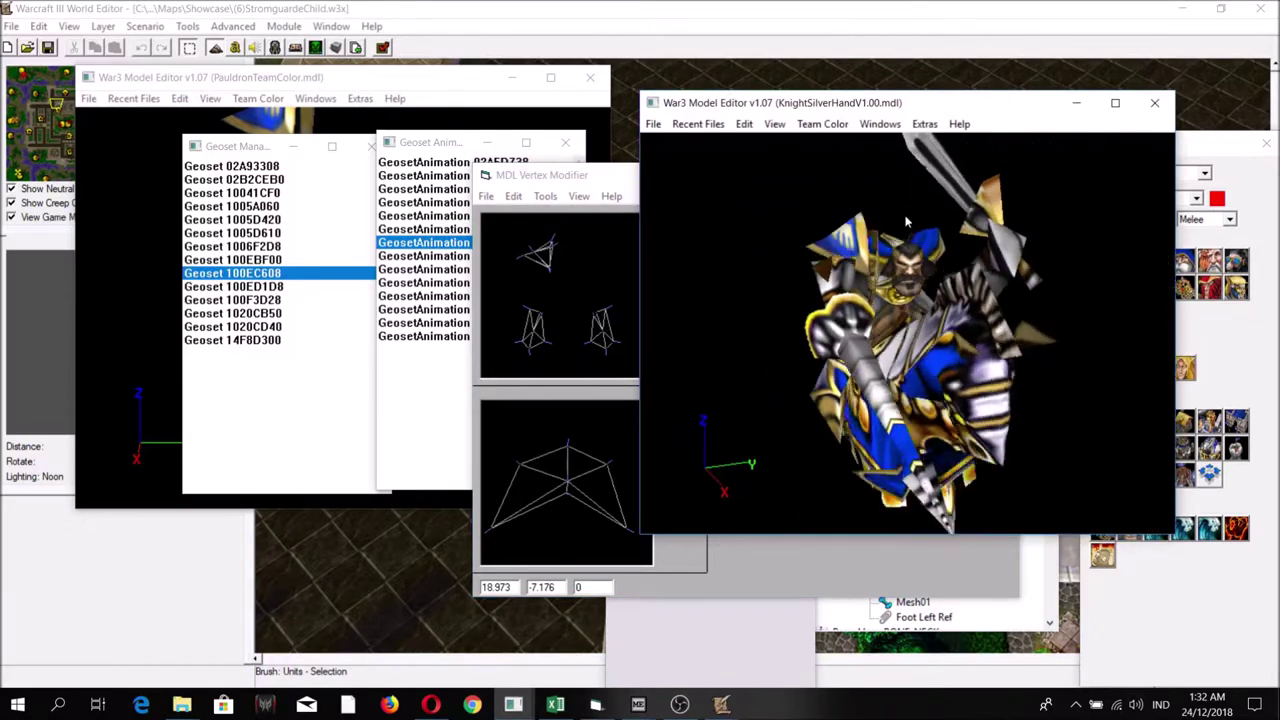
click(507, 181)
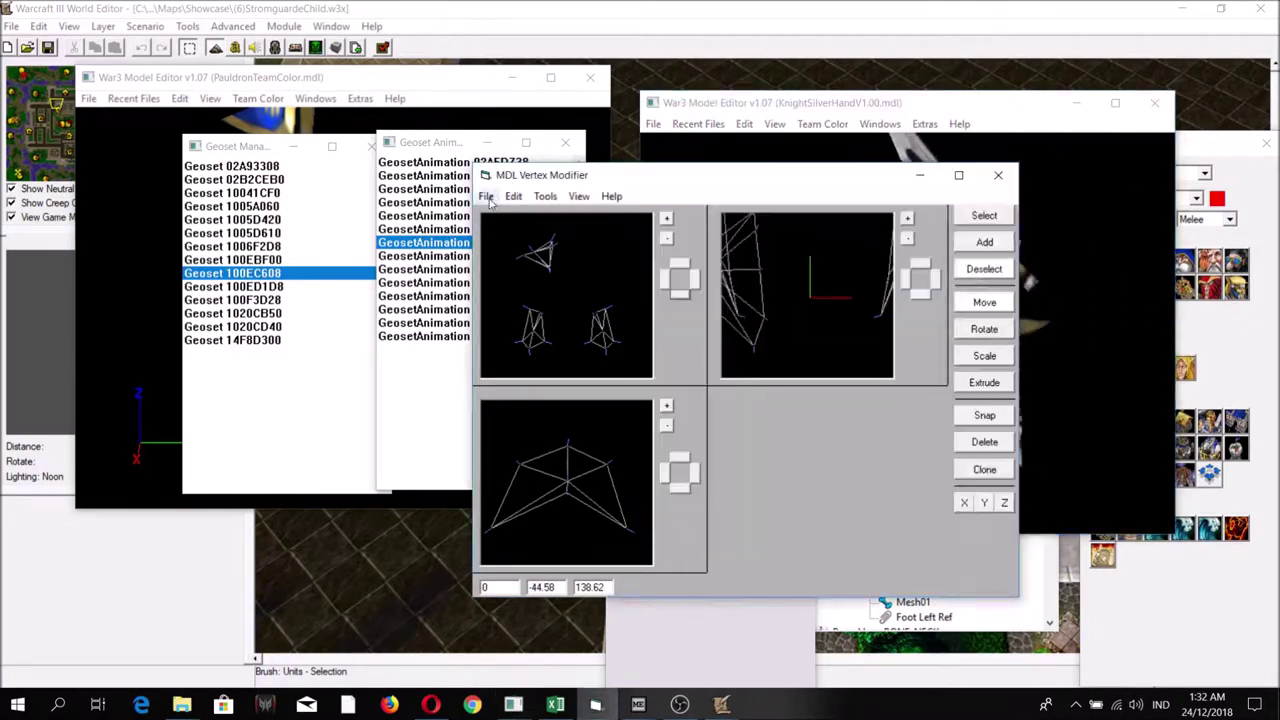
click(487, 197)
click(528, 232)
click(754, 226)
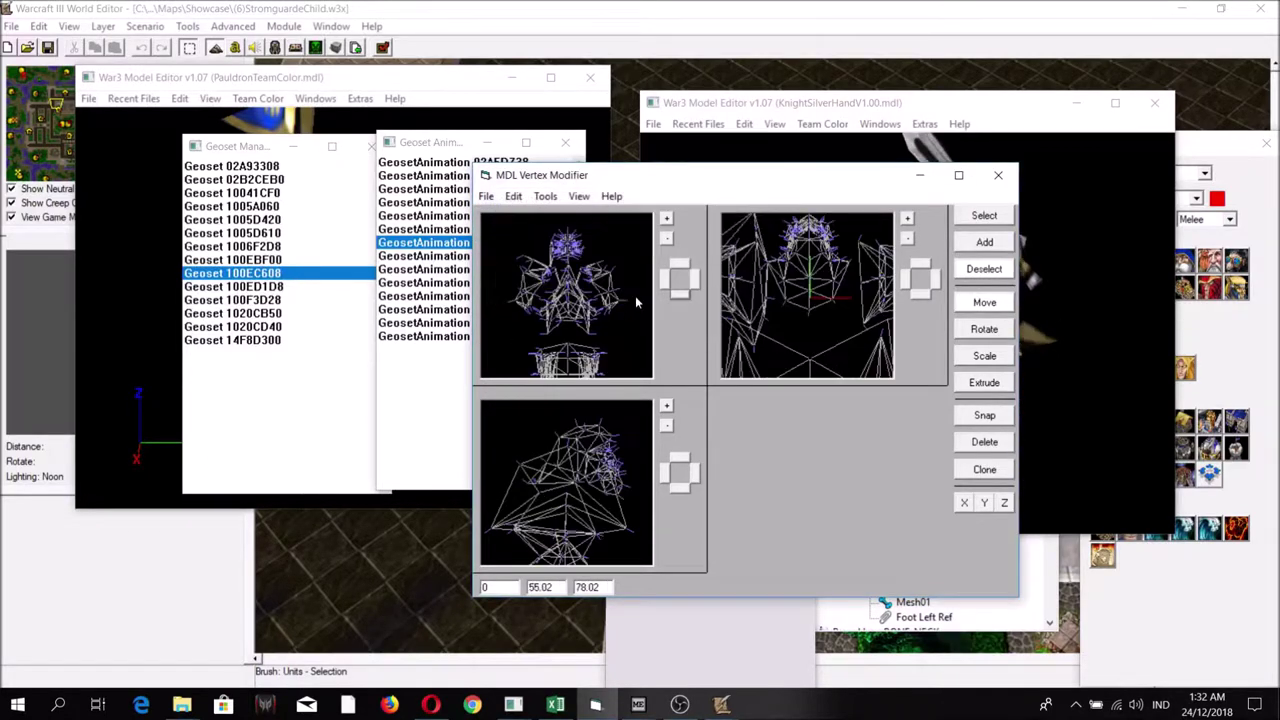
click(545, 197)
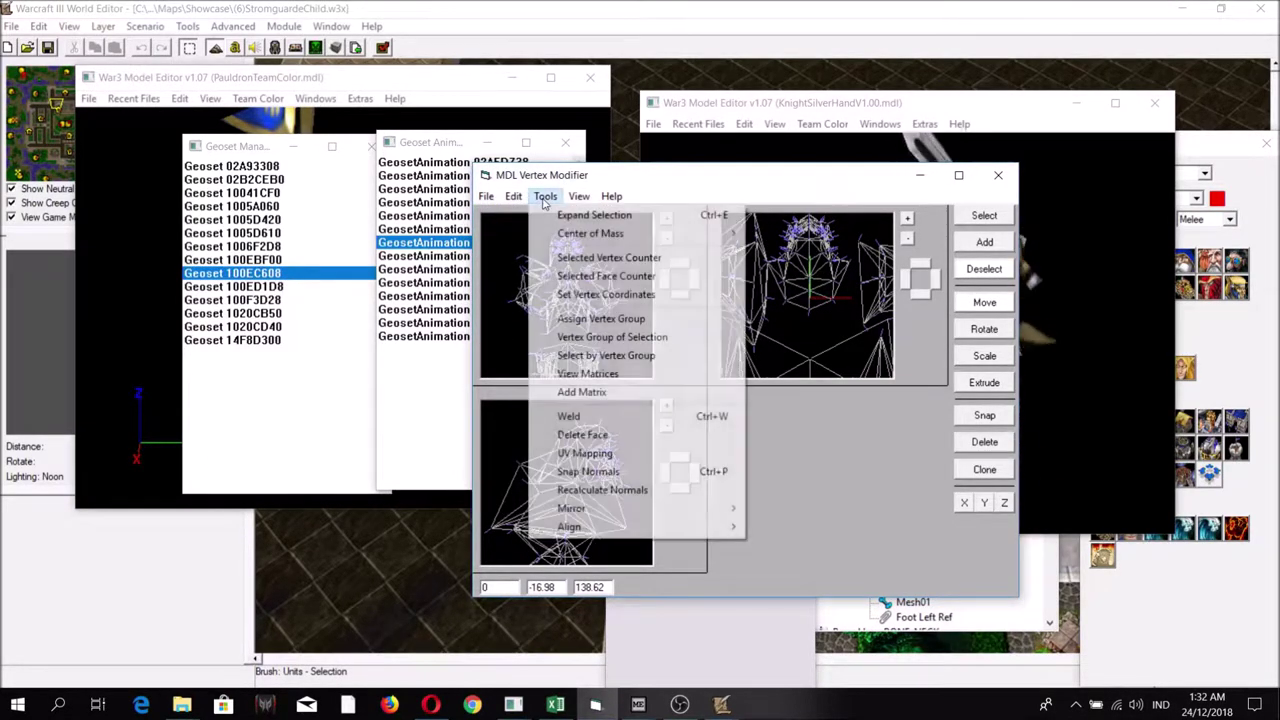
click(561, 375)
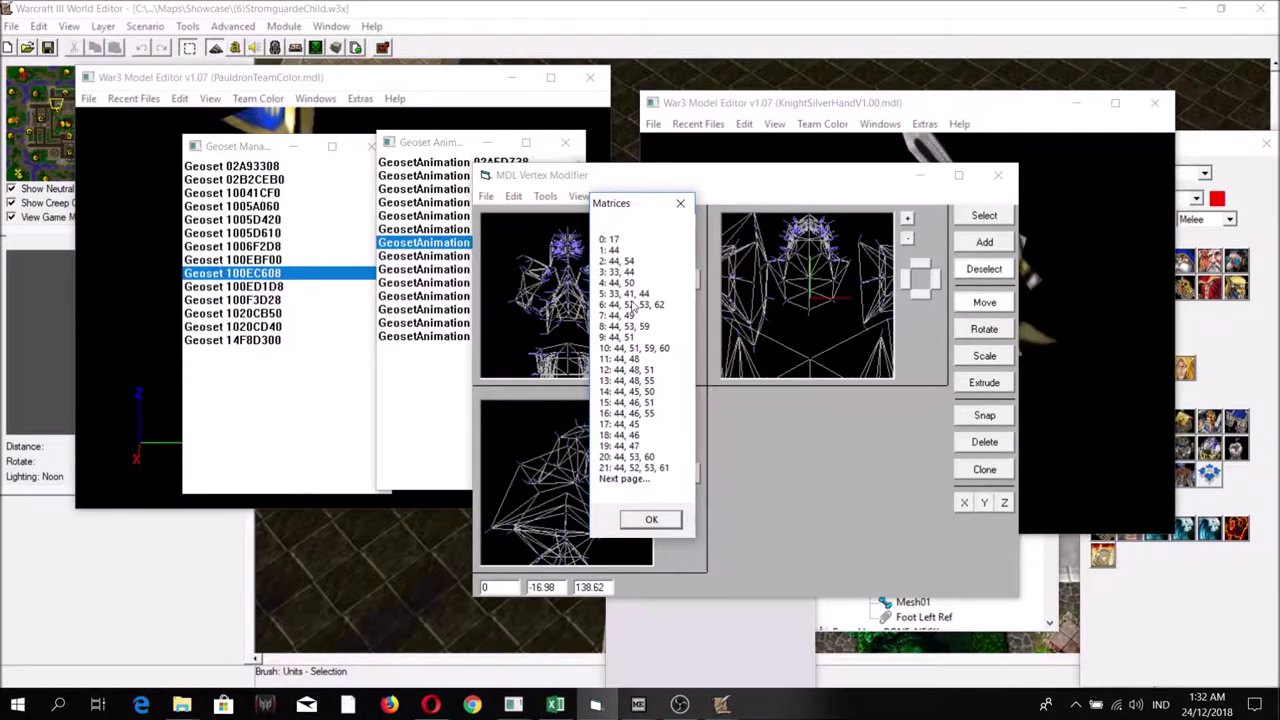
click(654, 519)
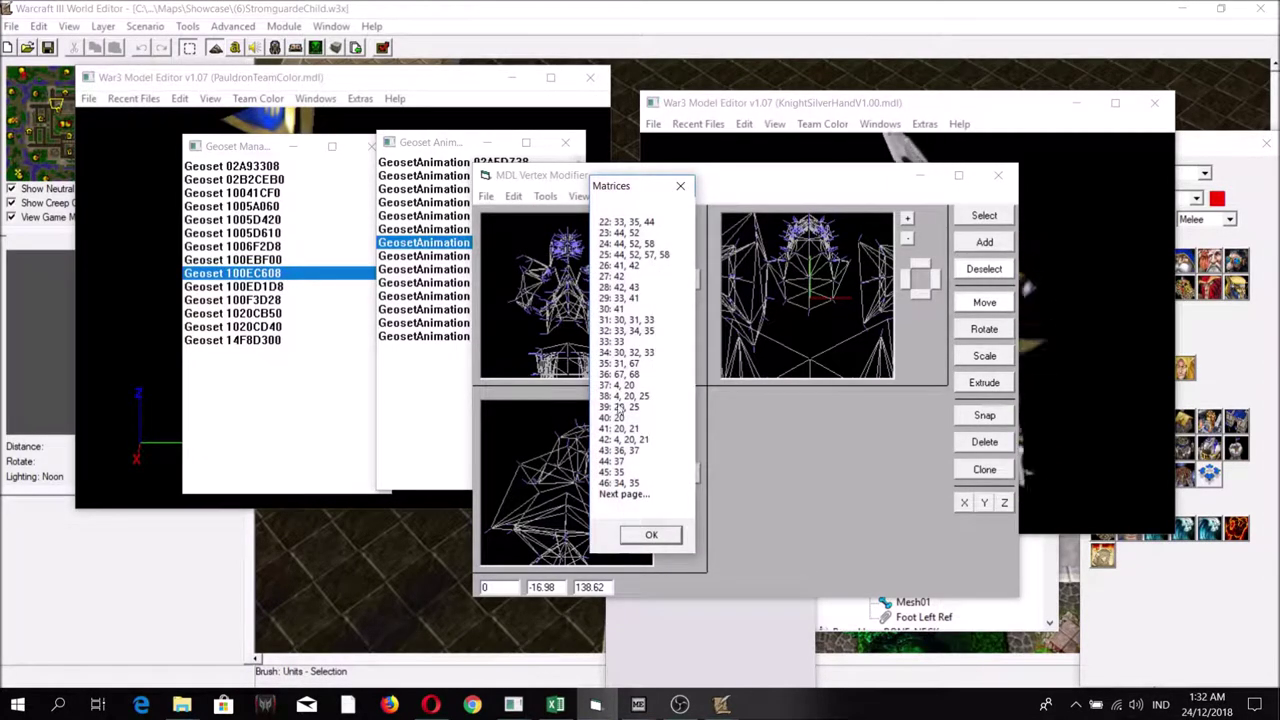
click(650, 535)
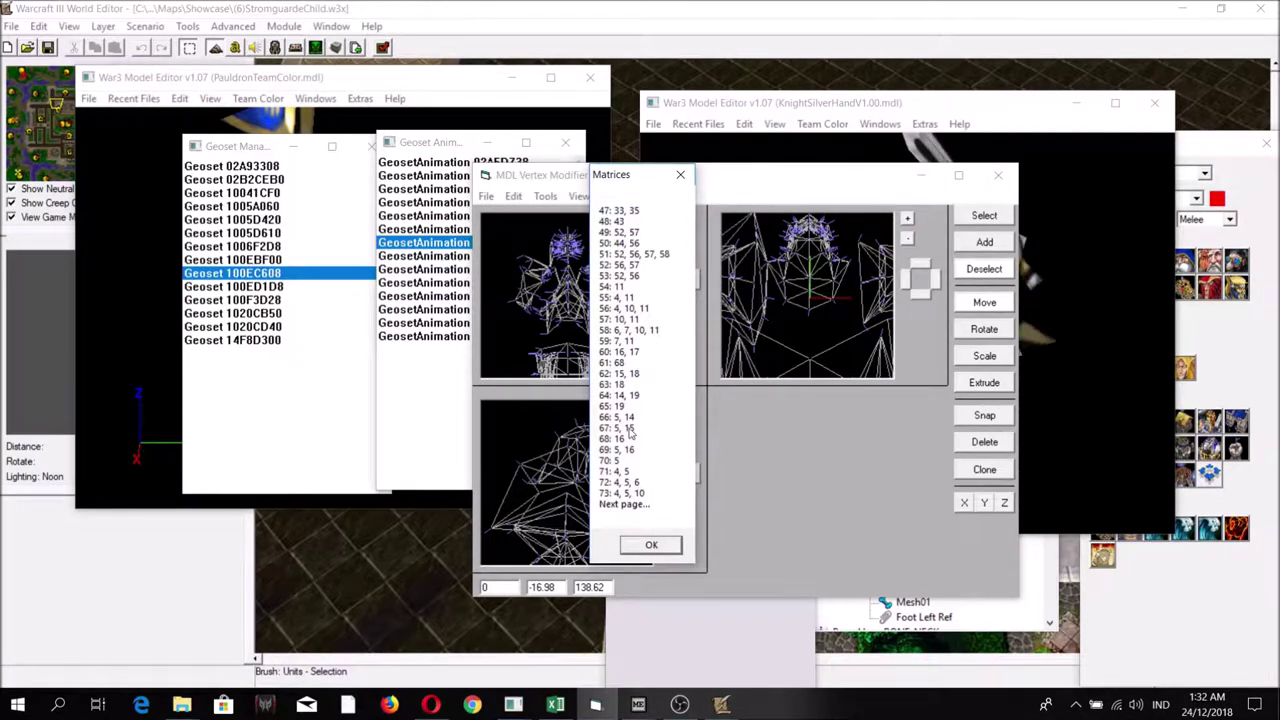
Step: Open the node manager for the KnightSilverHandV1.00 model and examine its horse bone hierarchy, including the neck and rear right leg bones
click(880, 123)
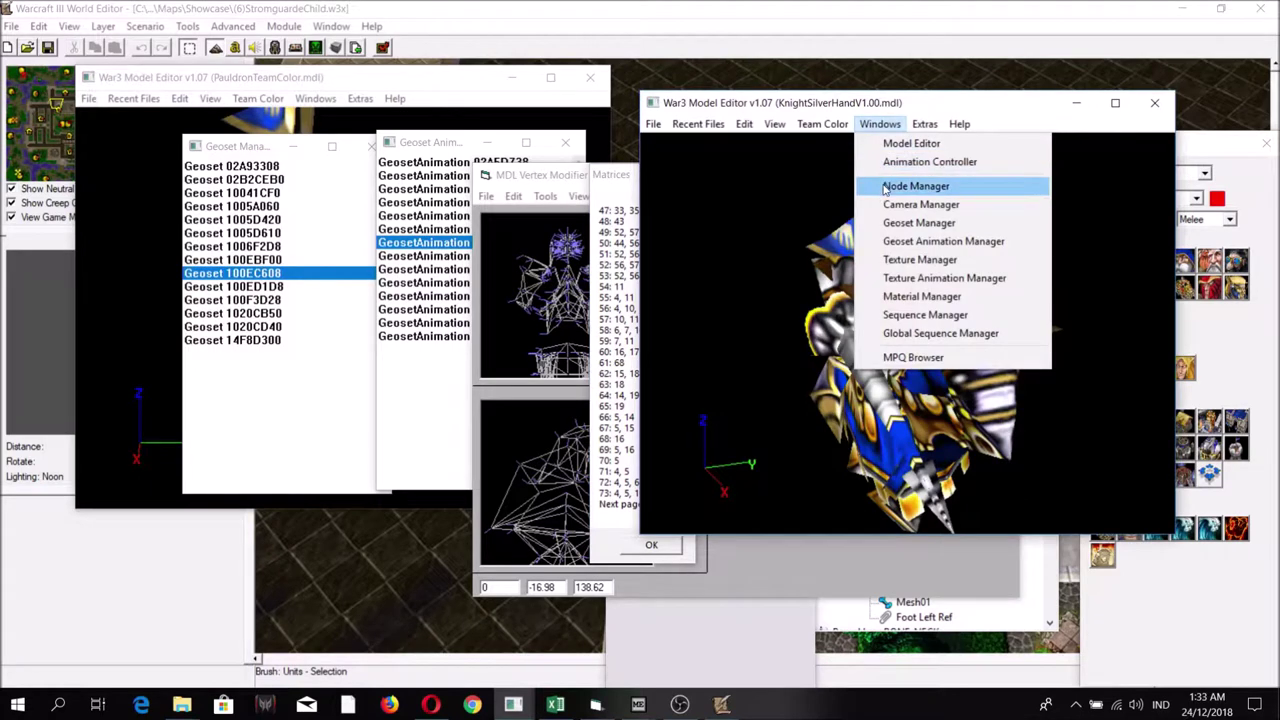
click(928, 186)
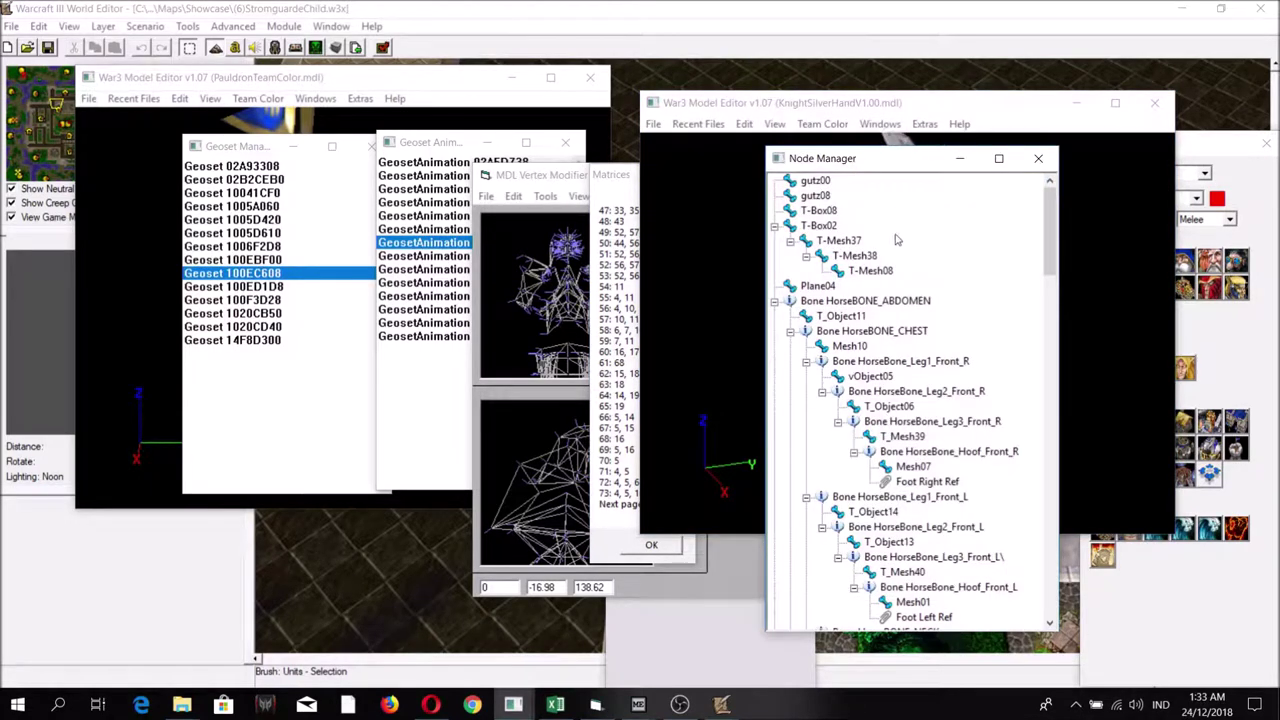
scroll(815, 182, down, 8)
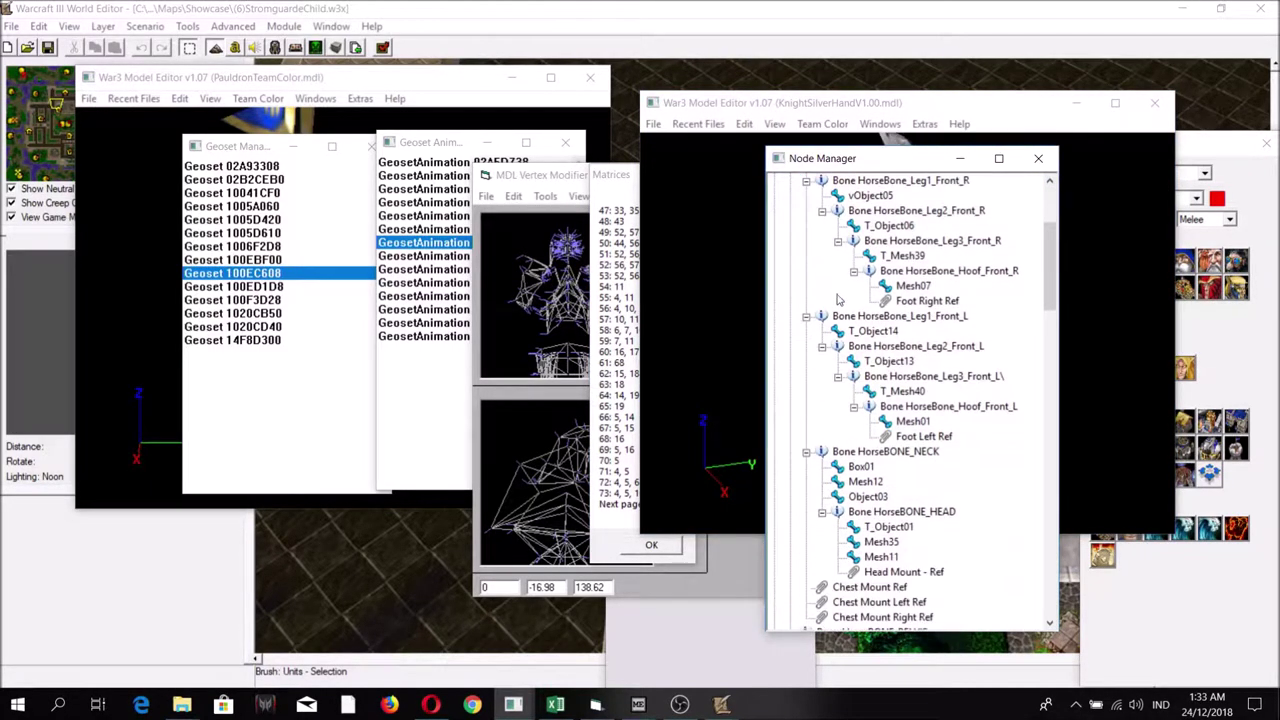
click(866, 274)
scroll(860, 345, down, 4)
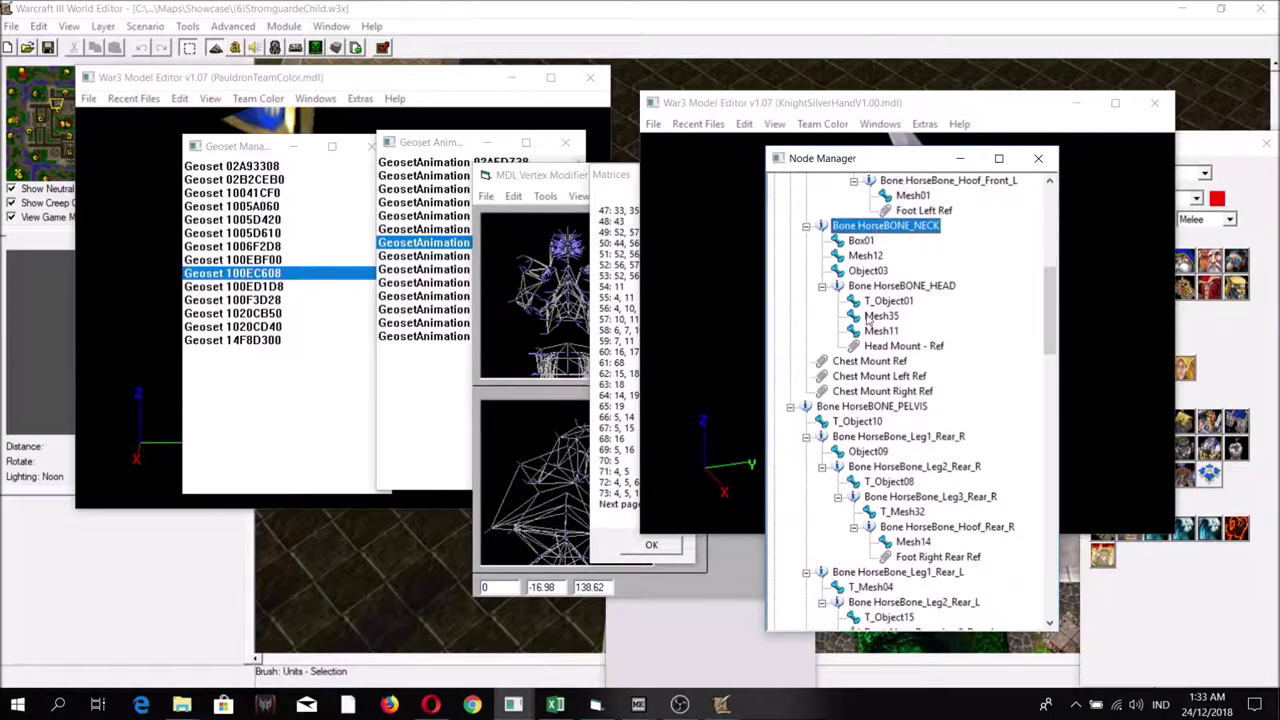
scroll(857, 388, down, 1)
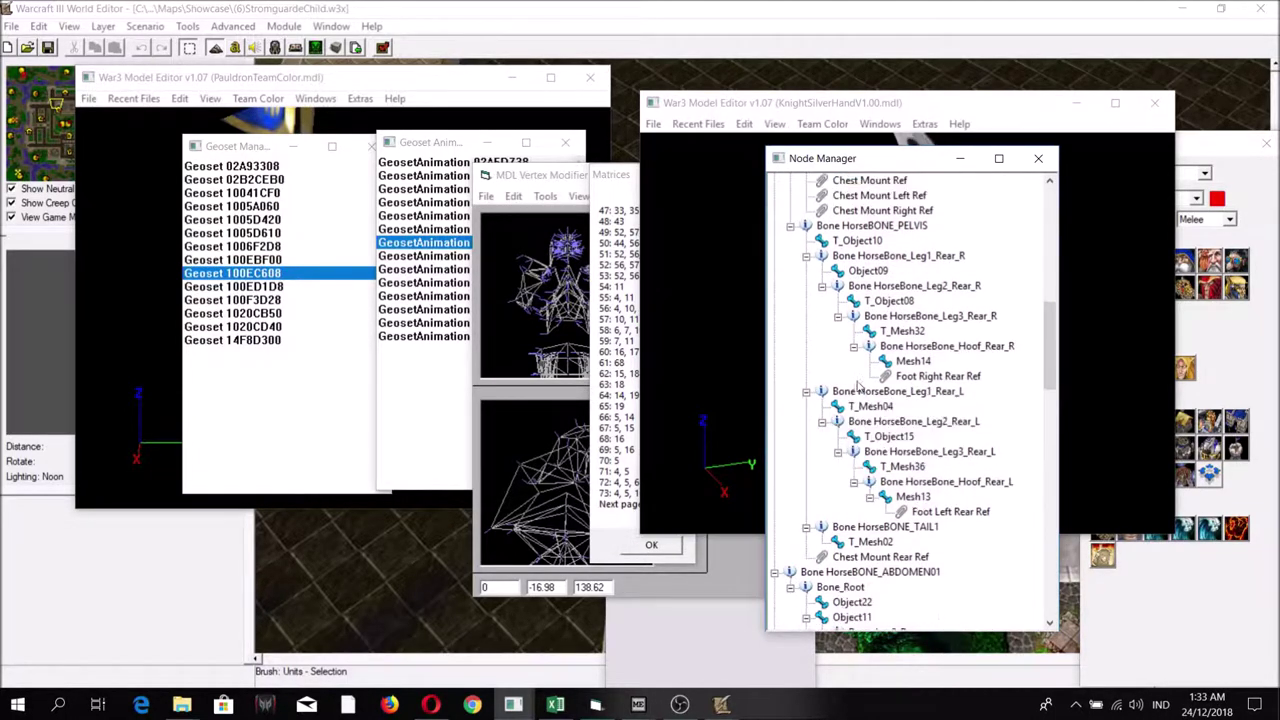
scroll(909, 417, up, 1)
click(868, 316)
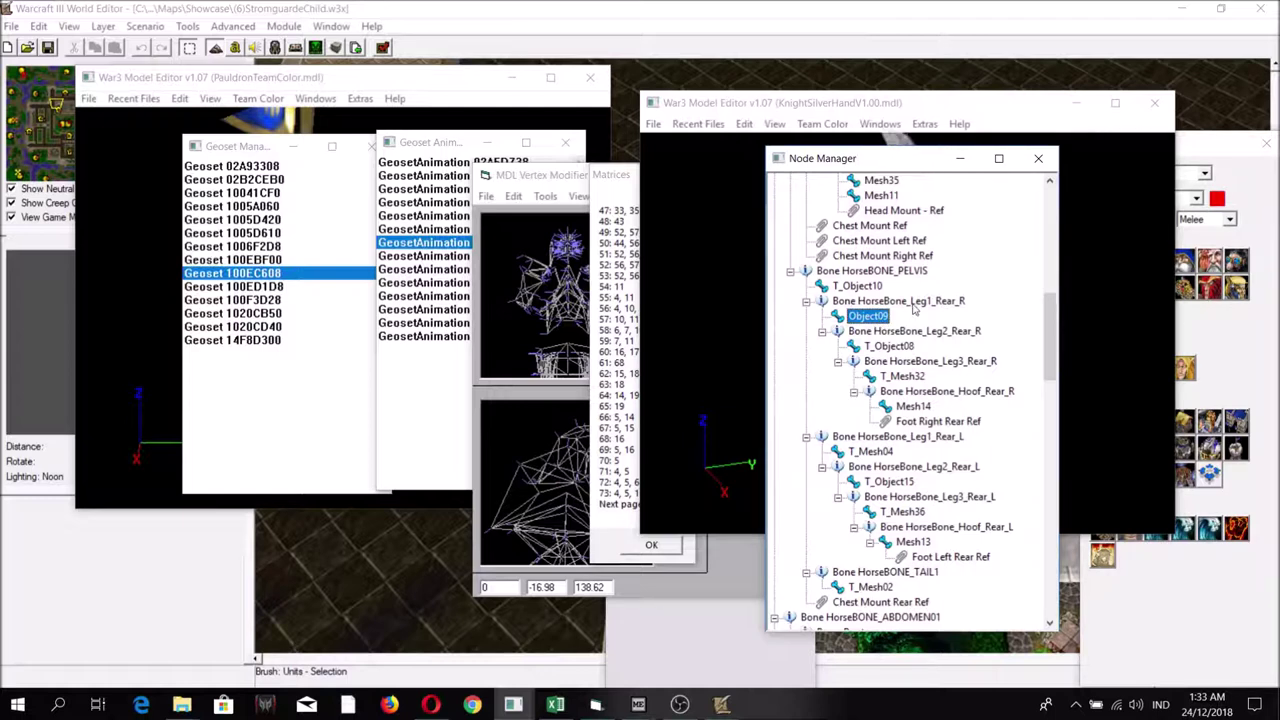
click(880, 301)
click(872, 318)
Step: Page through the rest of the main body geoset's matrices, and review the full matrix list again from its first page
click(632, 510)
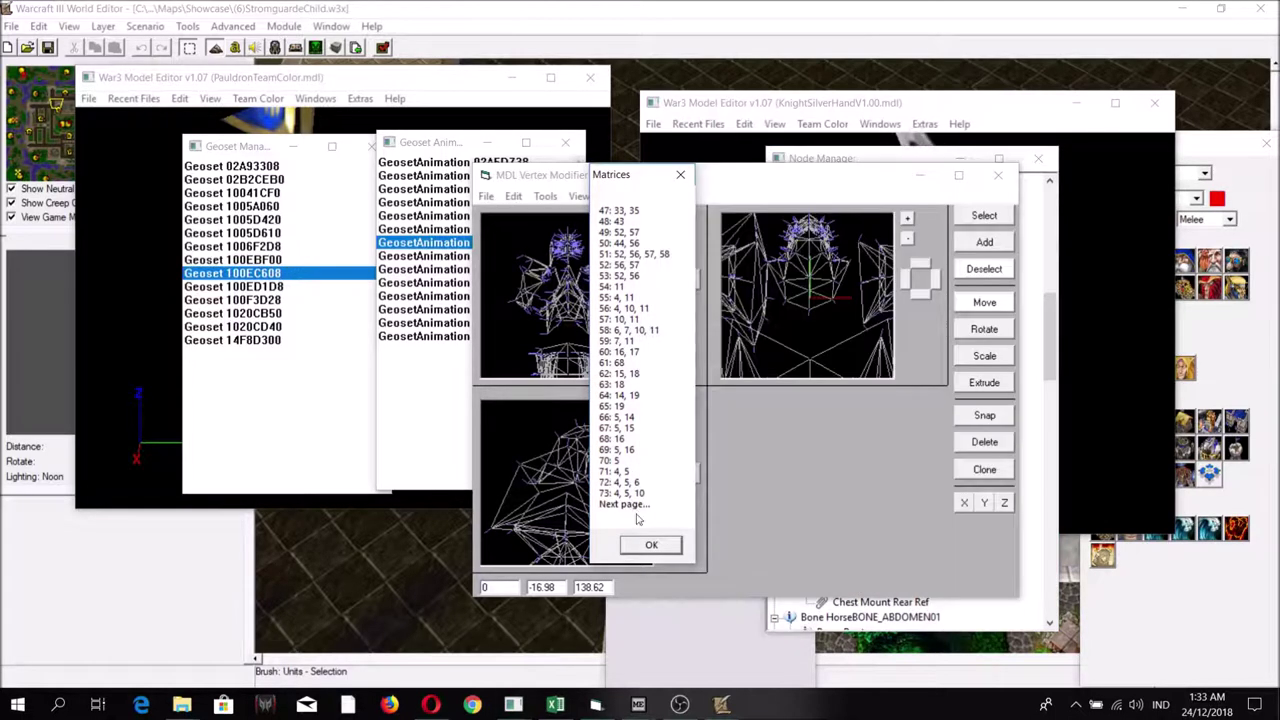
click(651, 544)
click(654, 532)
click(654, 512)
click(545, 196)
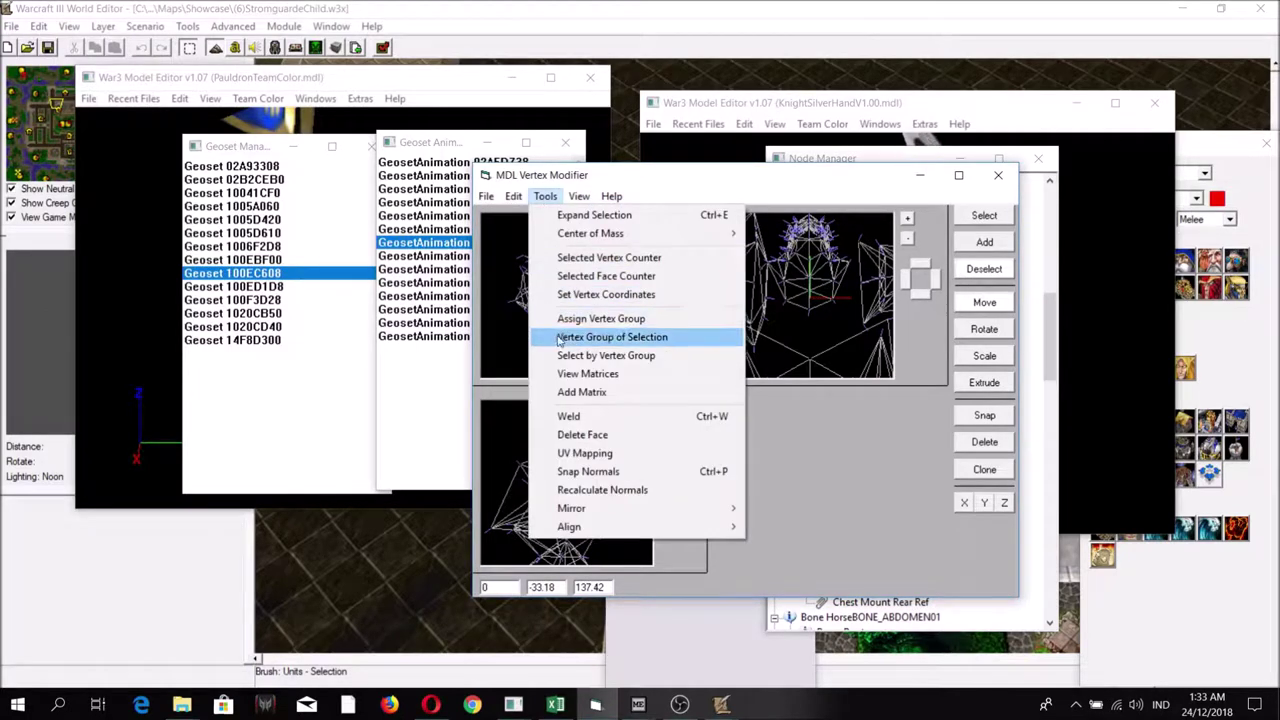
click(600, 374)
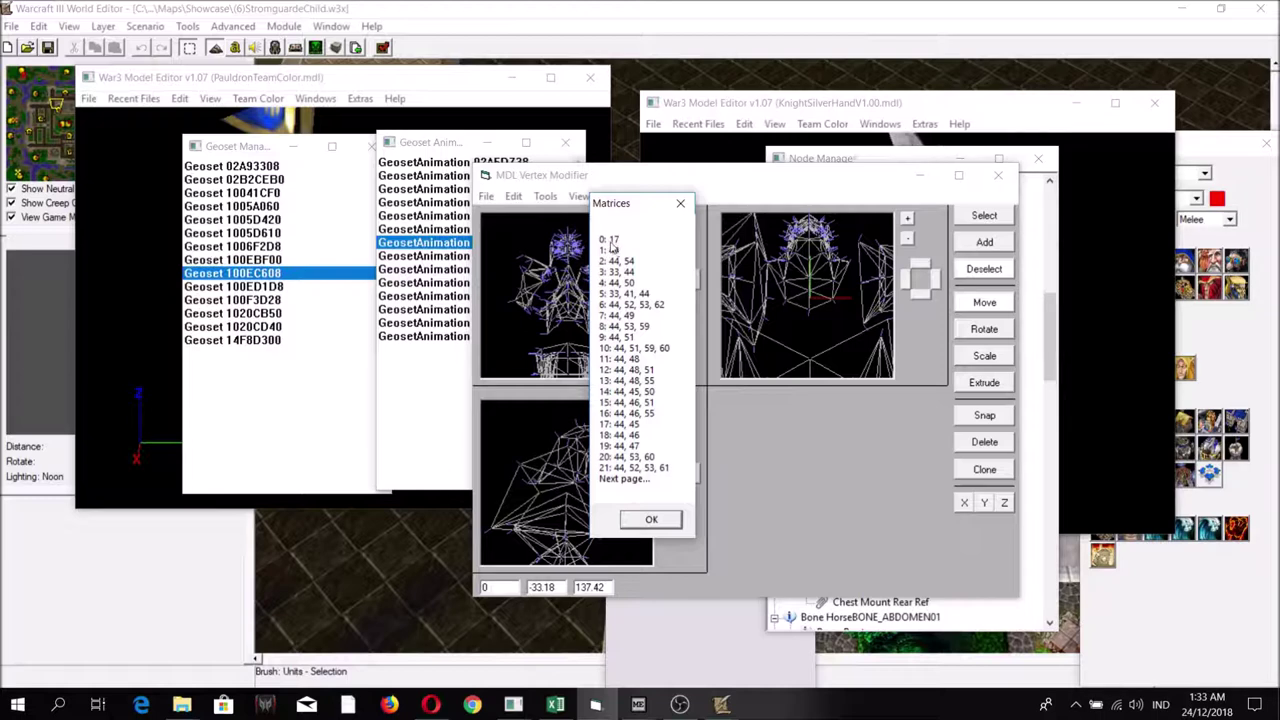
click(651, 519)
click(648, 533)
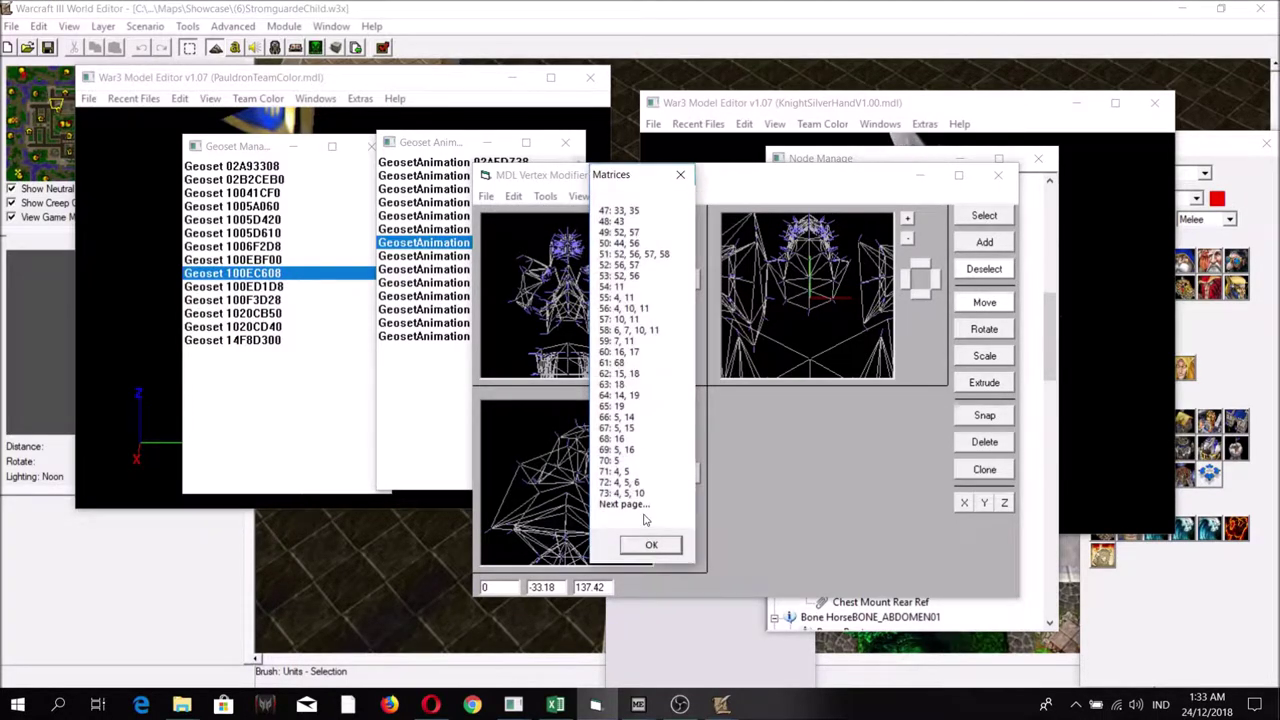
click(651, 541)
click(652, 531)
click(651, 513)
Step: Open the KnightSilverHandV1.00 MDL file from the Knight Othmar Garithos and Derivatives folder in Notepad
click(486, 196)
click(595, 257)
click(195, 708)
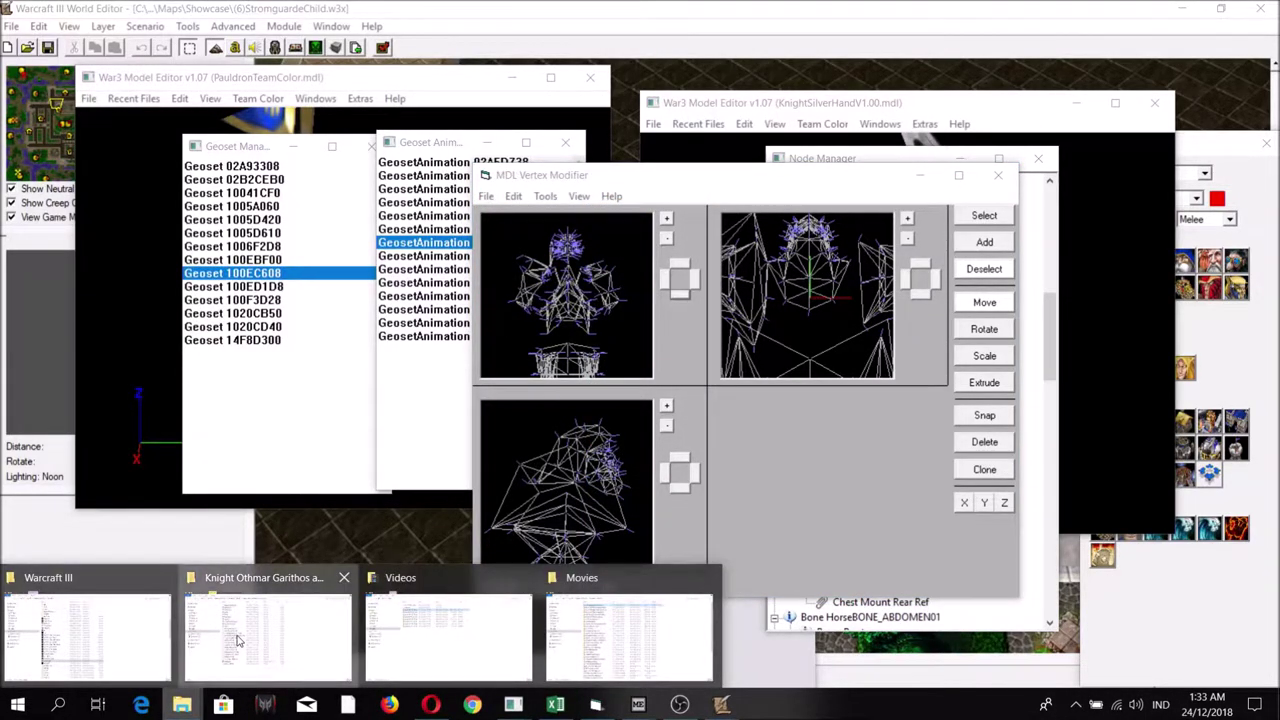
click(268, 630)
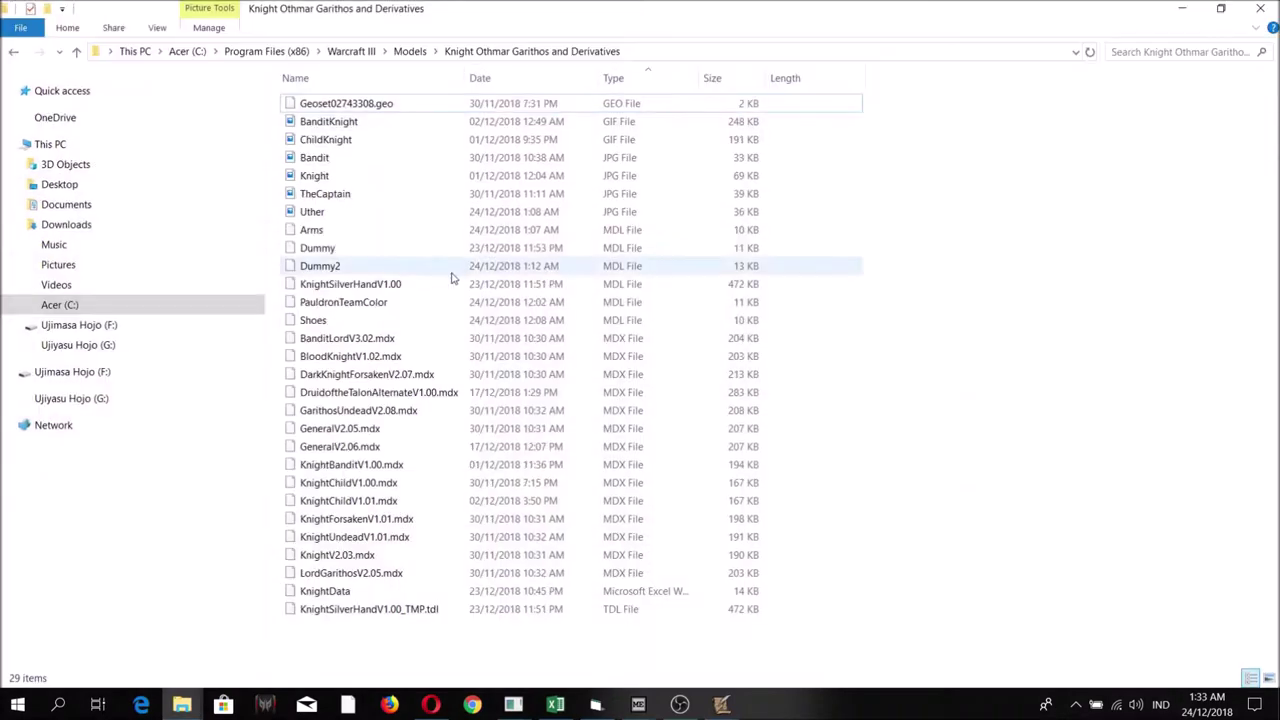
click(333, 286)
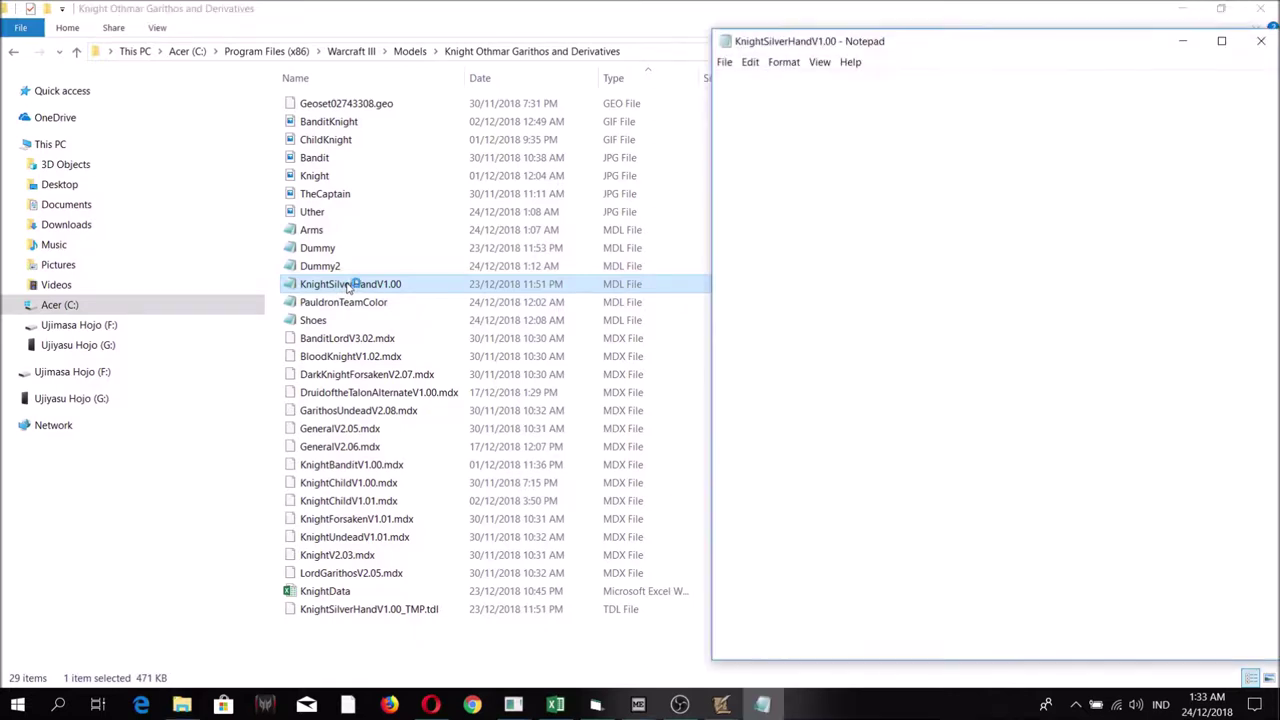
drag(891, 45, 837, 29)
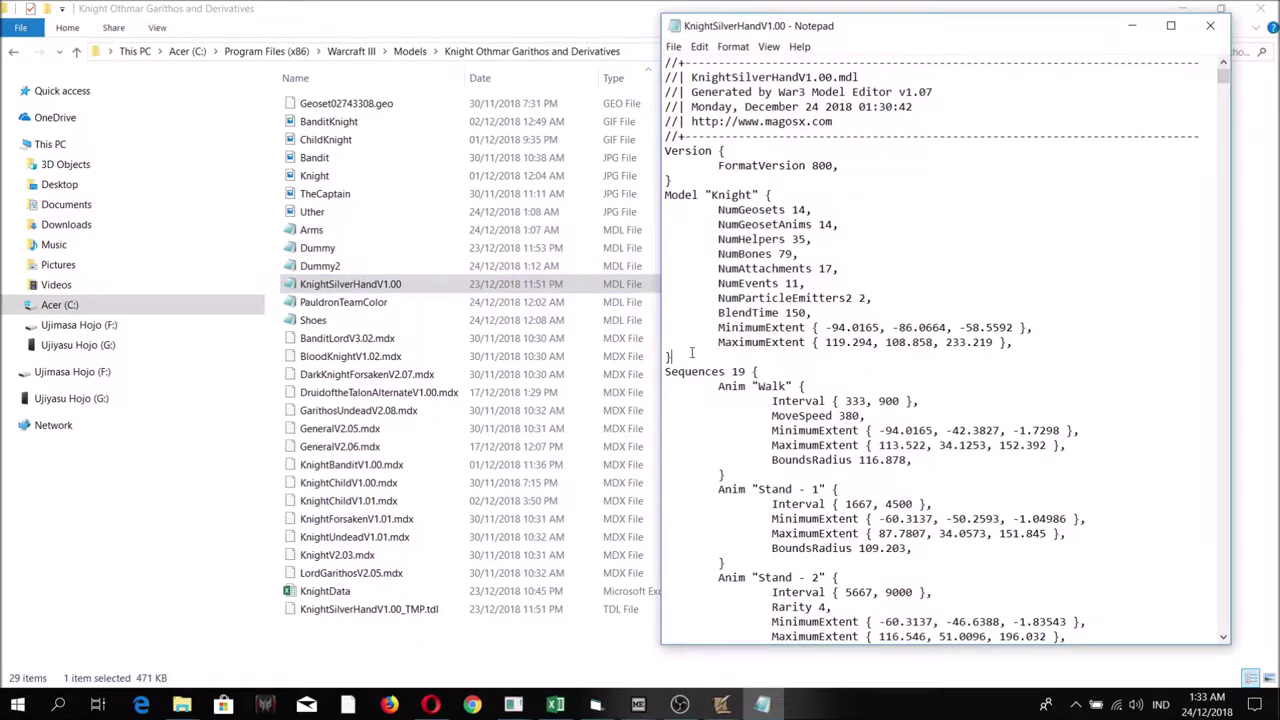
Step: Search the model text for "{ 17 }" to locate the main body geoset's Groups block of matrices
key(ctrl+f)
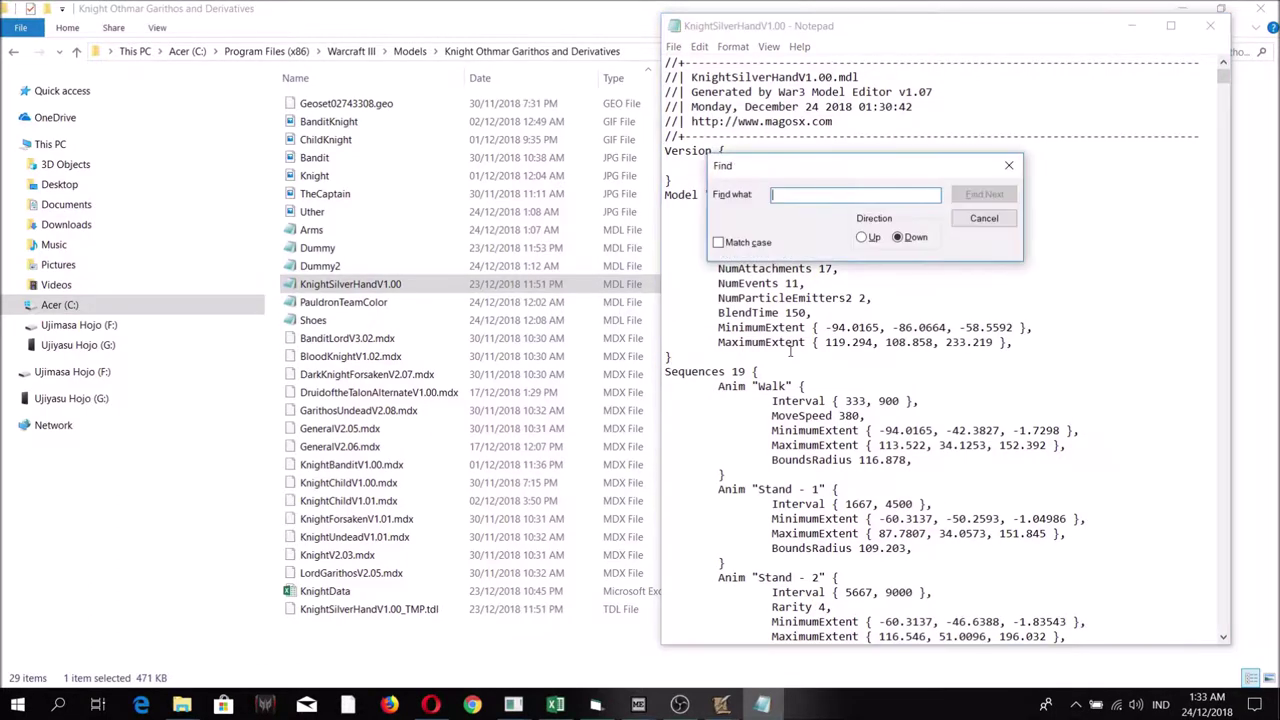
text(( 17)
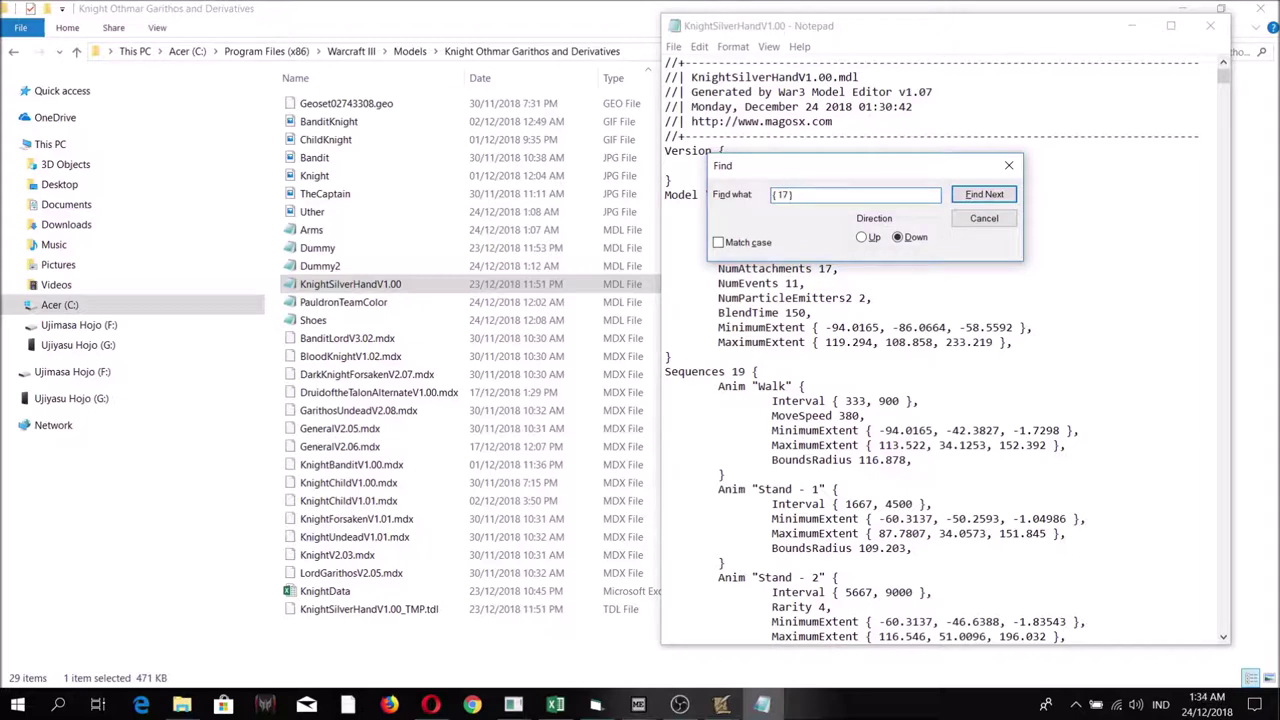
click(984, 194)
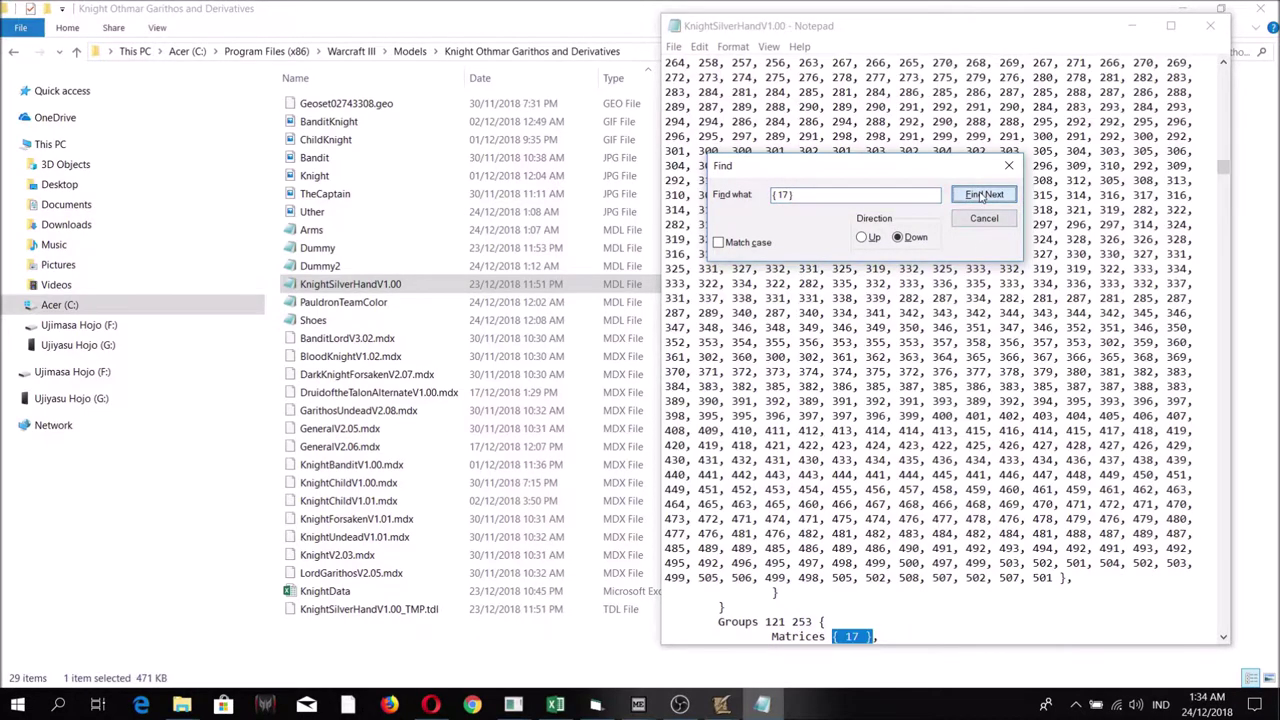
click(984, 219)
scroll(892, 401, down, 3)
scroll(892, 401, down, 2)
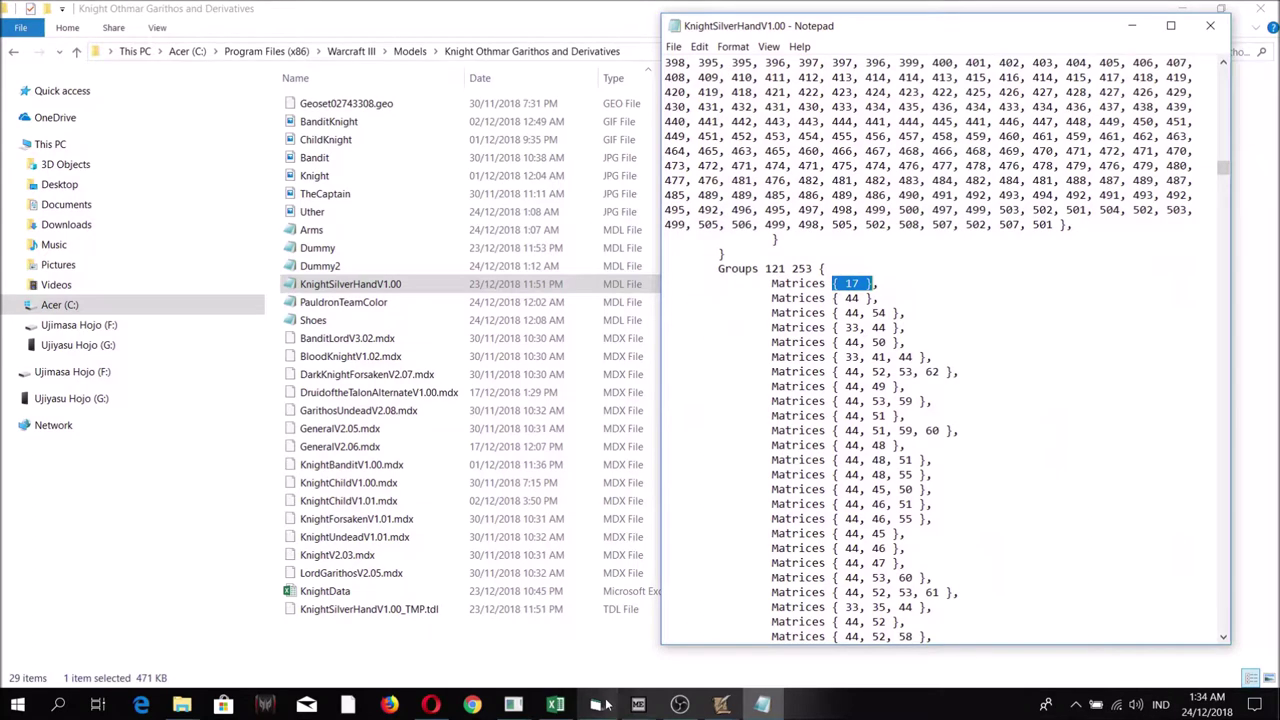
Step: Place the MDL Vertex Modifier beside the model text and compare the body geoset's matrix list with the Matrices lines
click(596, 705)
drag(560, 173, 231, 100)
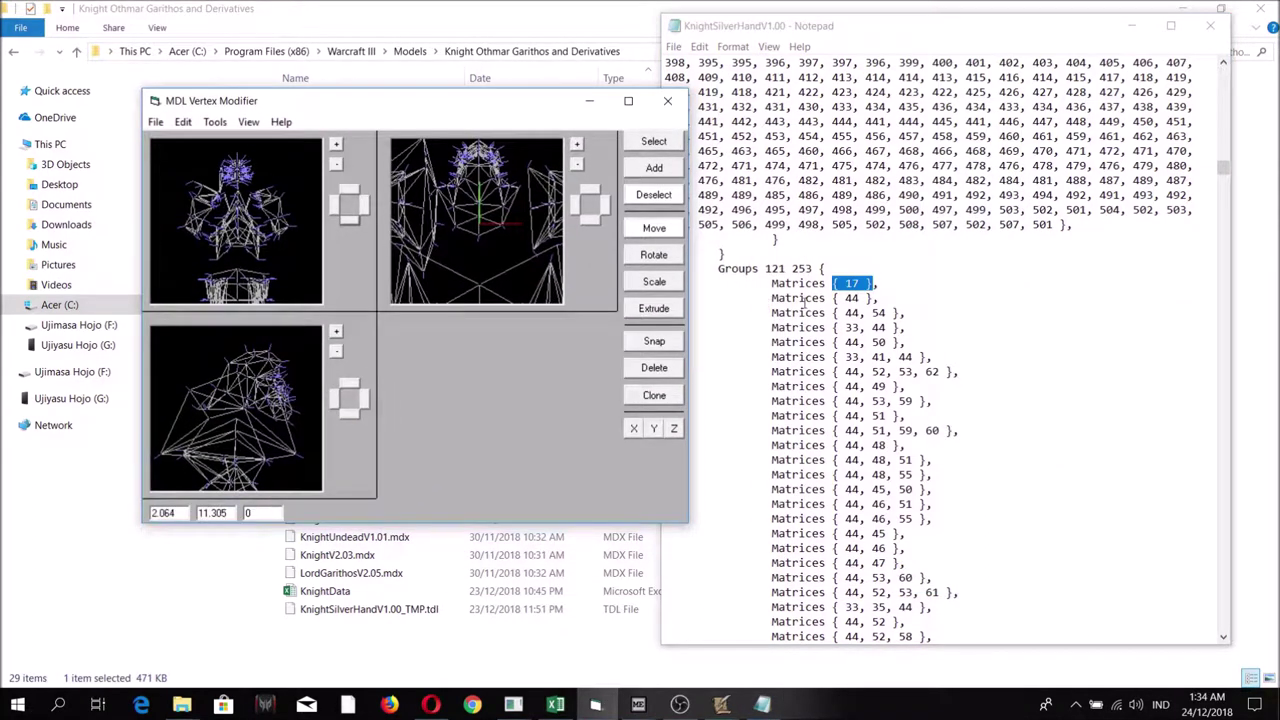
scroll(816, 294, down, 1)
click(215, 121)
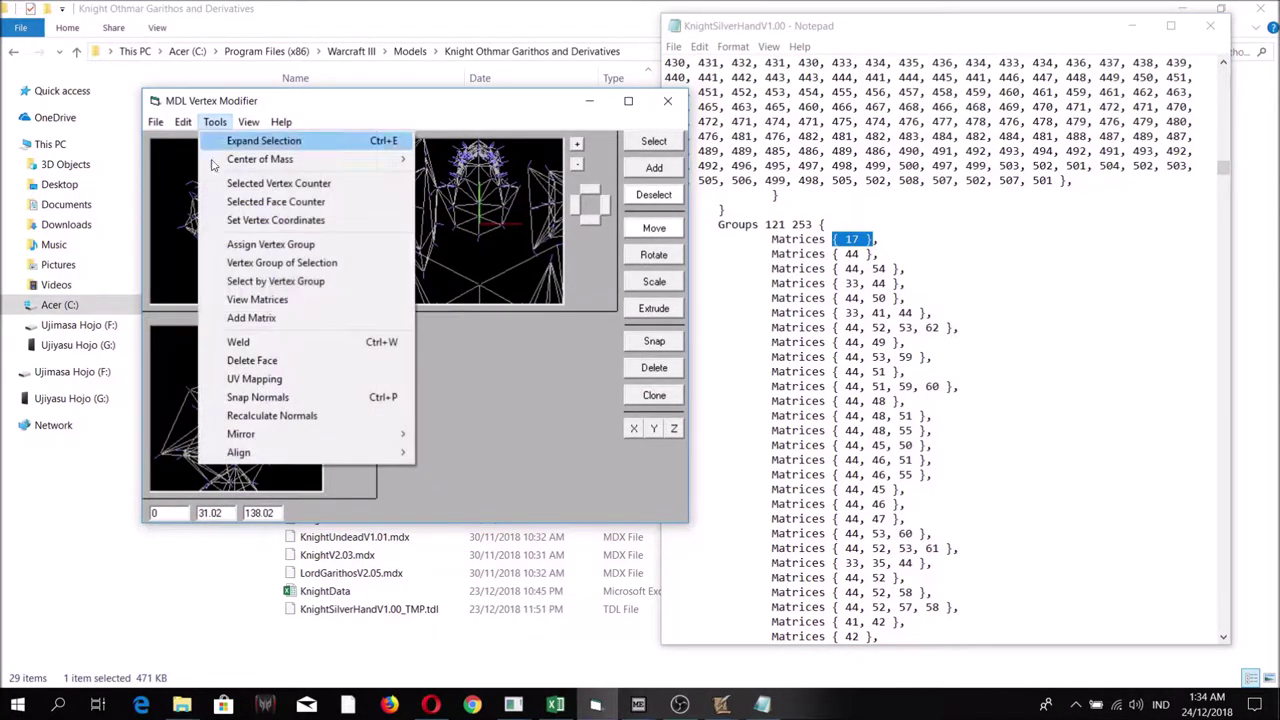
click(240, 297)
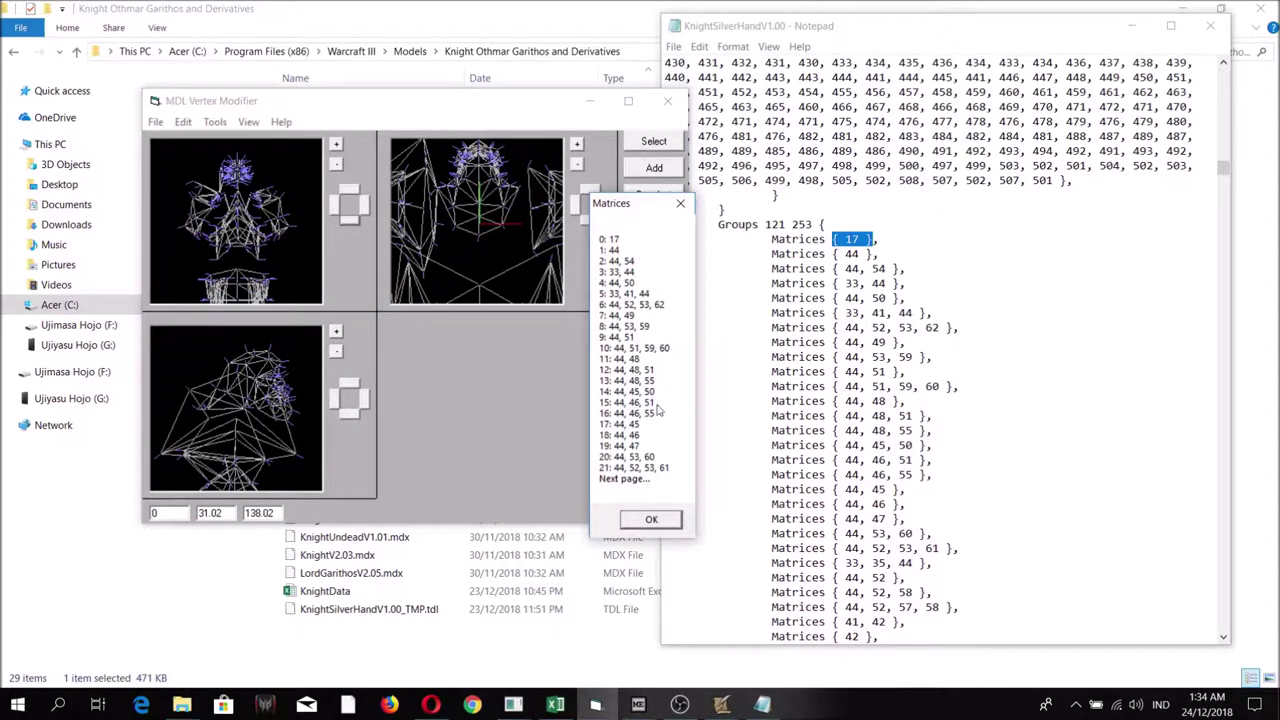
click(651, 519)
click(652, 542)
click(657, 541)
click(660, 534)
click(654, 514)
Step: Open geoset 11 in the MDL Vertex Modifier and compare its matrix list with the body geoset's Groups block
click(156, 121)
click(185, 157)
text(11)
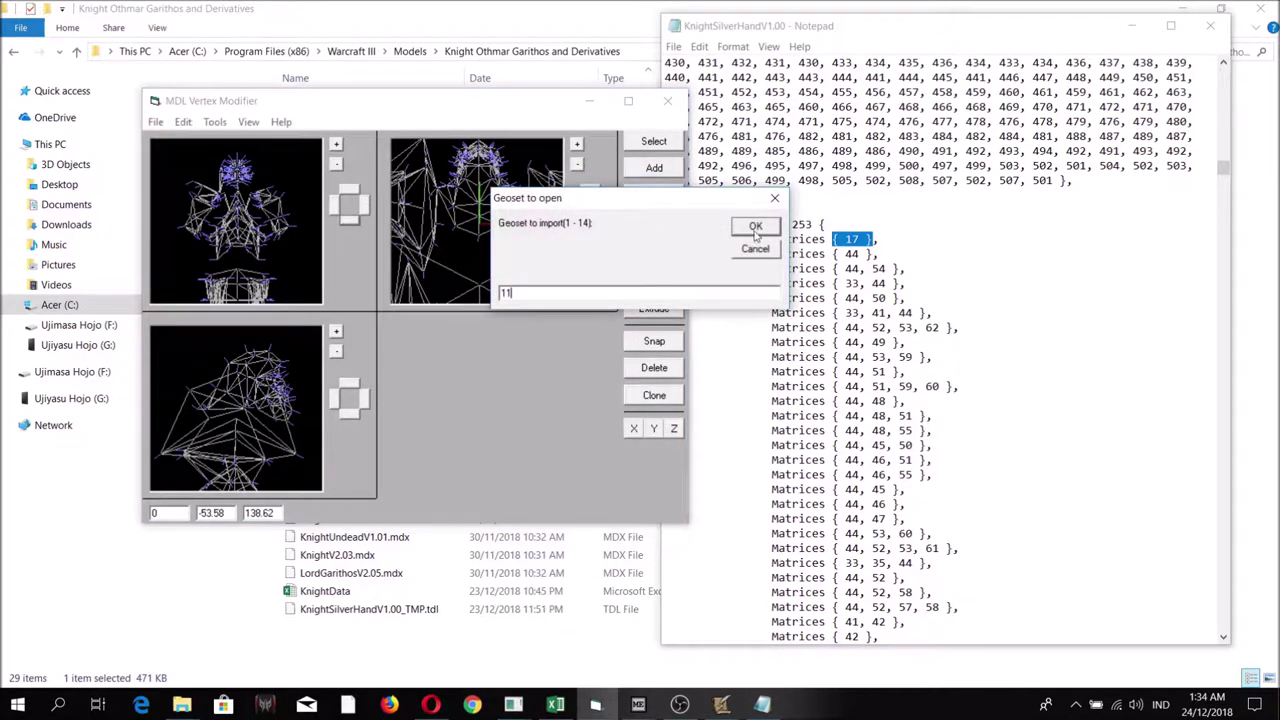
click(756, 228)
click(215, 121)
click(257, 299)
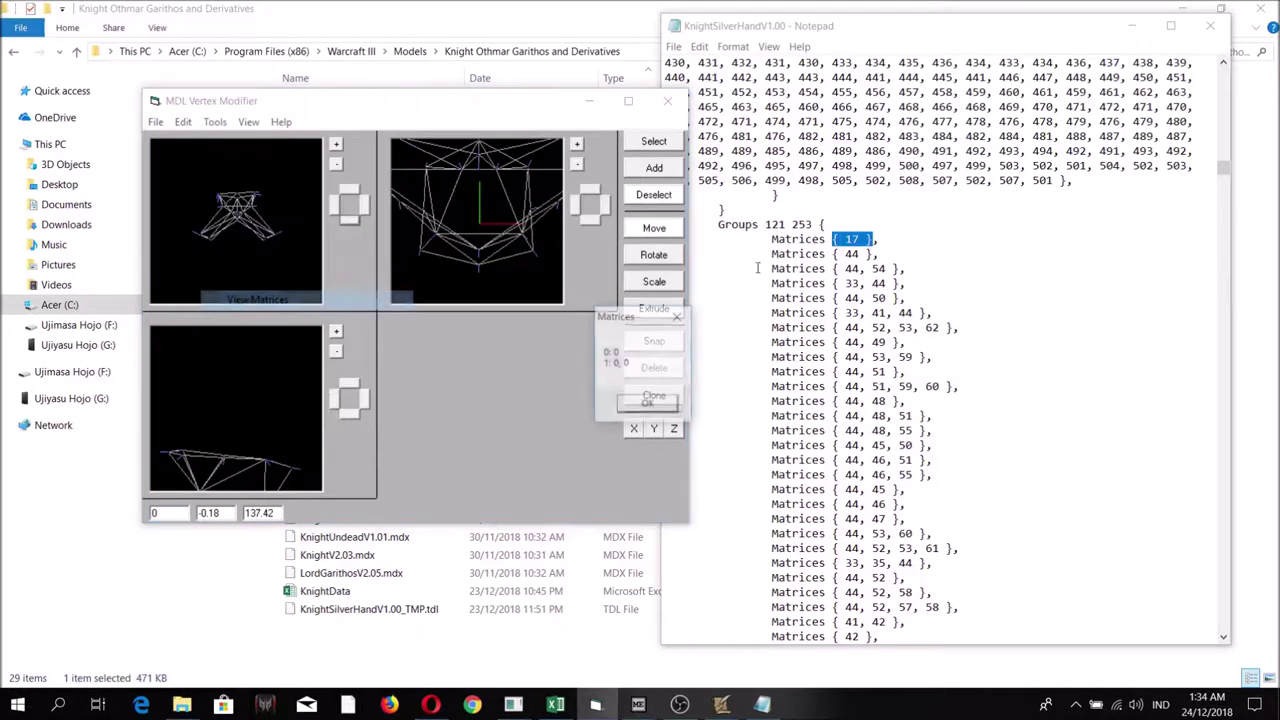
drag(626, 316, 450, 157)
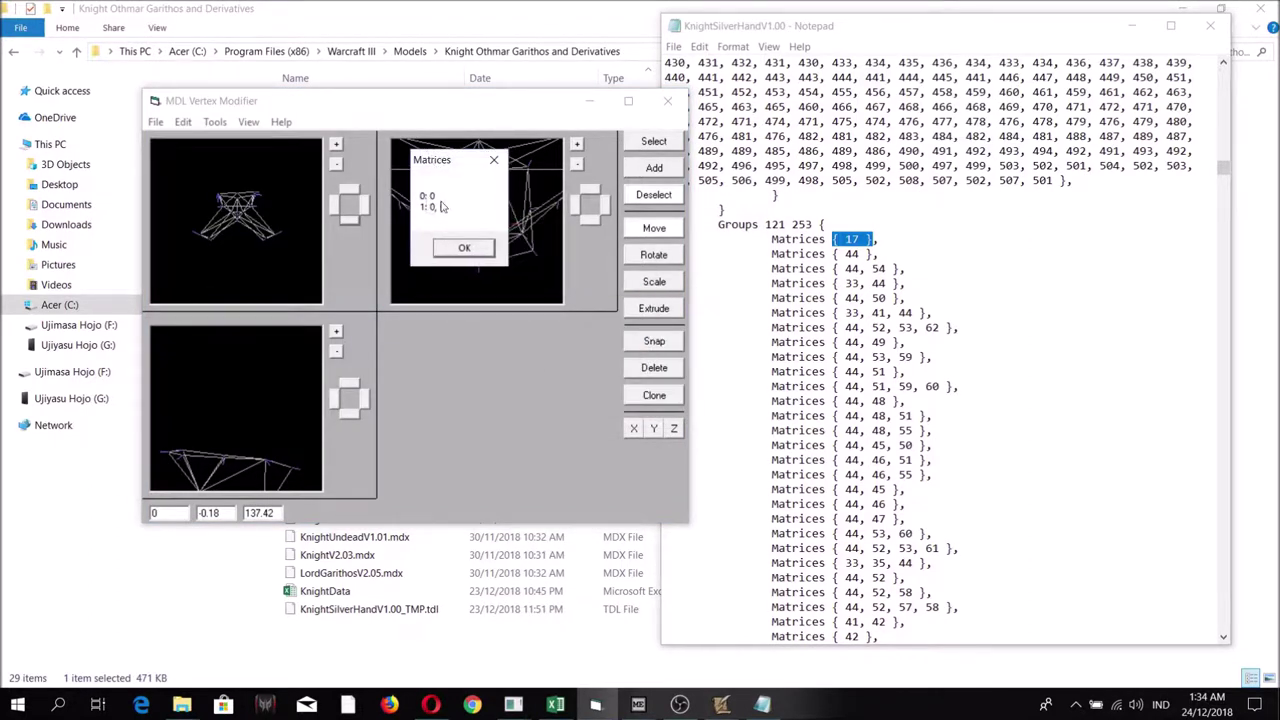
click(723, 228)
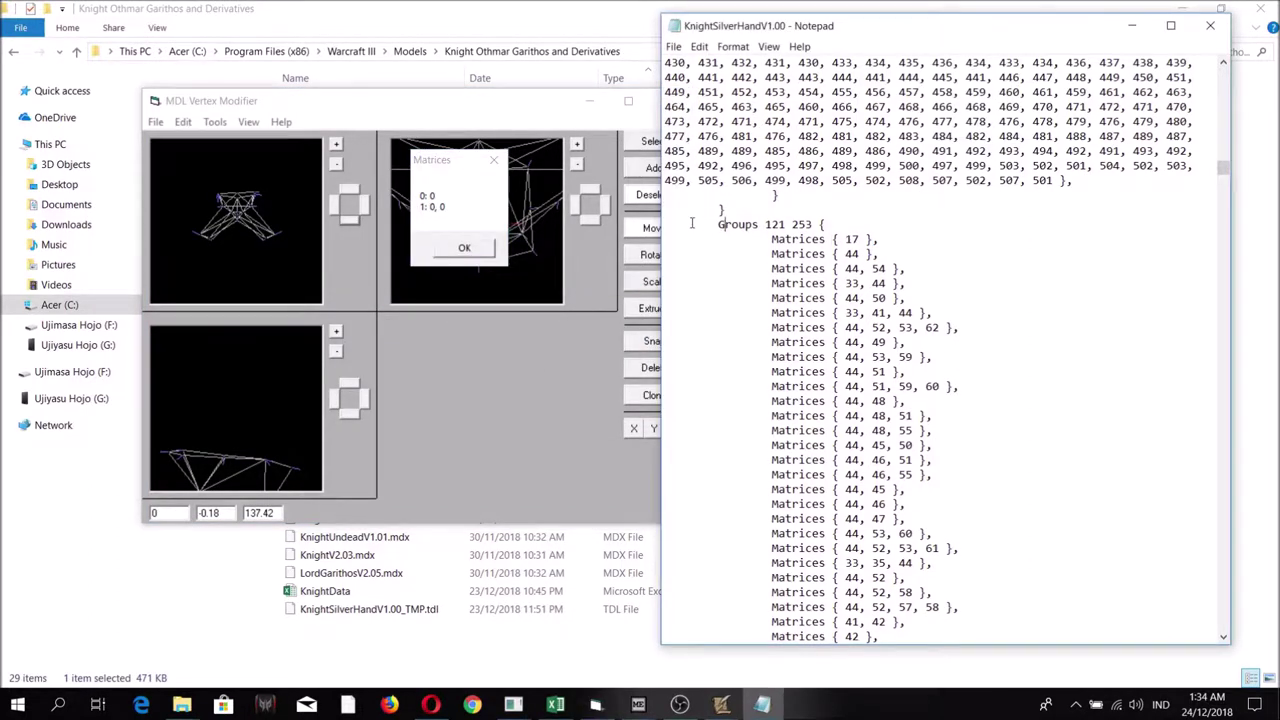
click(437, 221)
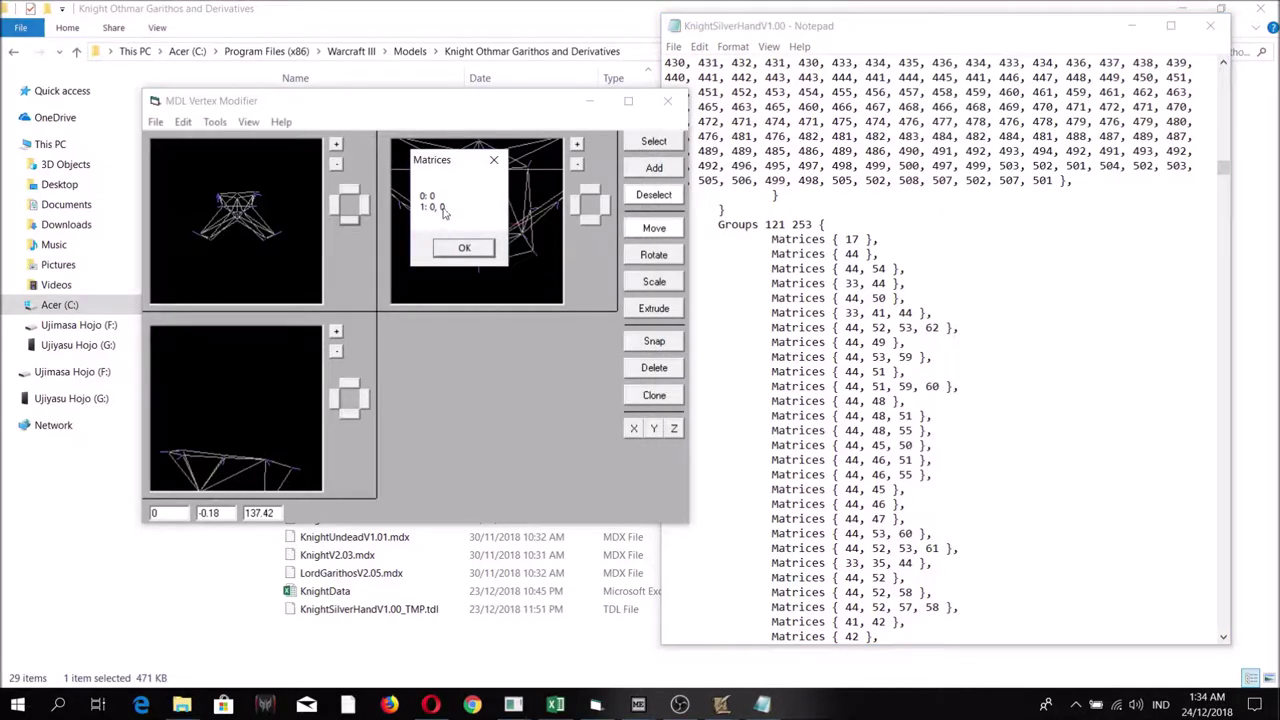
Step: Copy the main body geoset's entire "Groups 121 253" block, from its Groups line to the closing brace
click(779, 226)
drag(668, 224, 770, 205)
drag(666, 180, 735, 428)
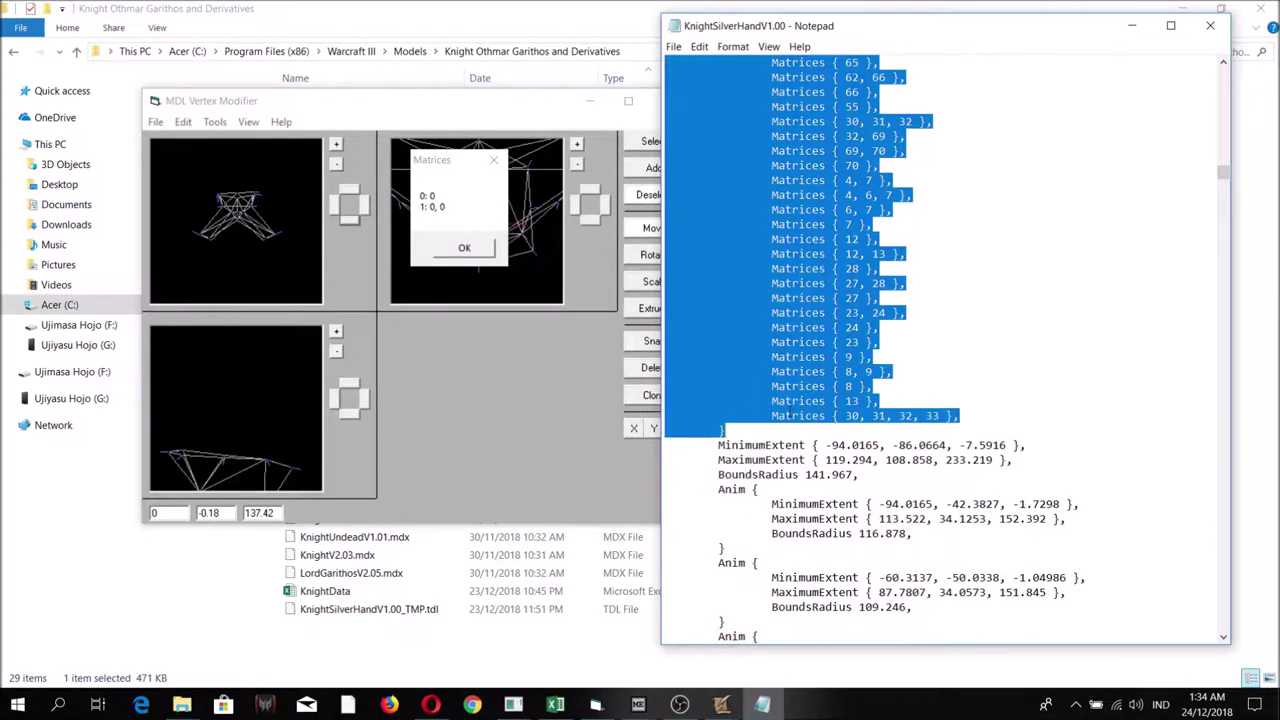
Step: Search the model text for "{ 0, 0 }" until reaching the Groups block of the geoset with "Faces 1 78"
key(ctrl+f)
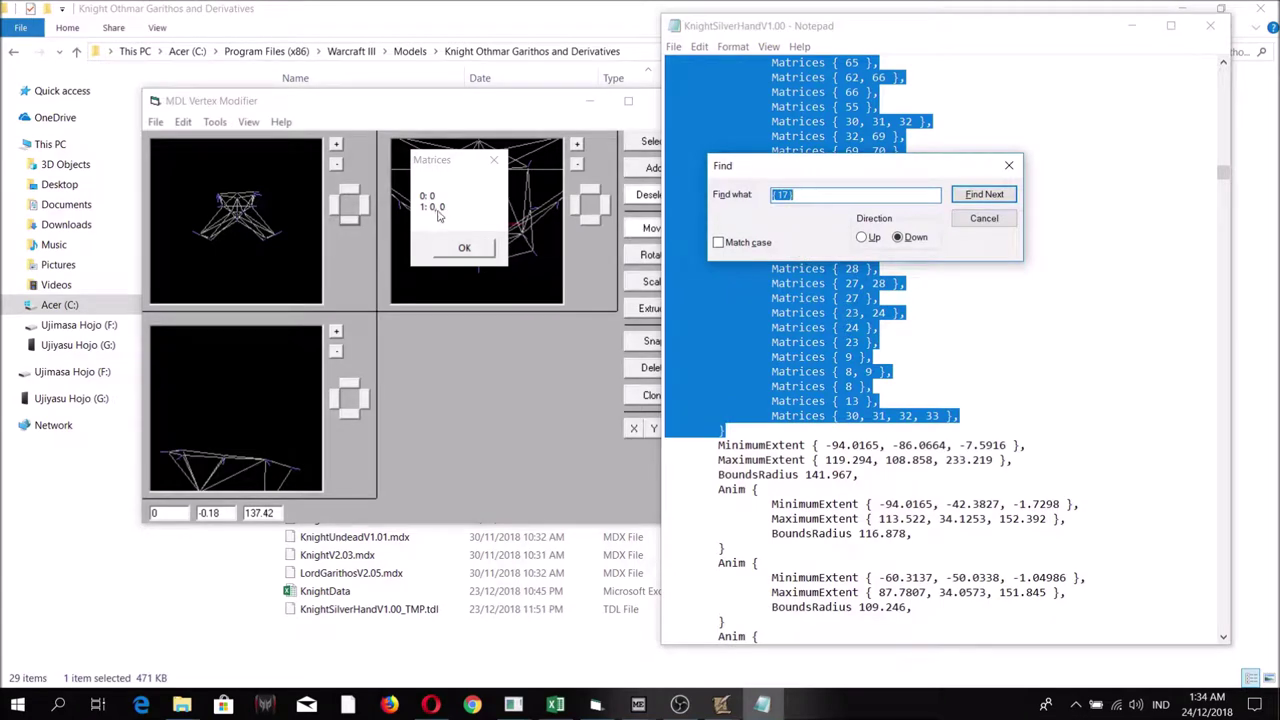
click(786, 194)
text(0, 0)
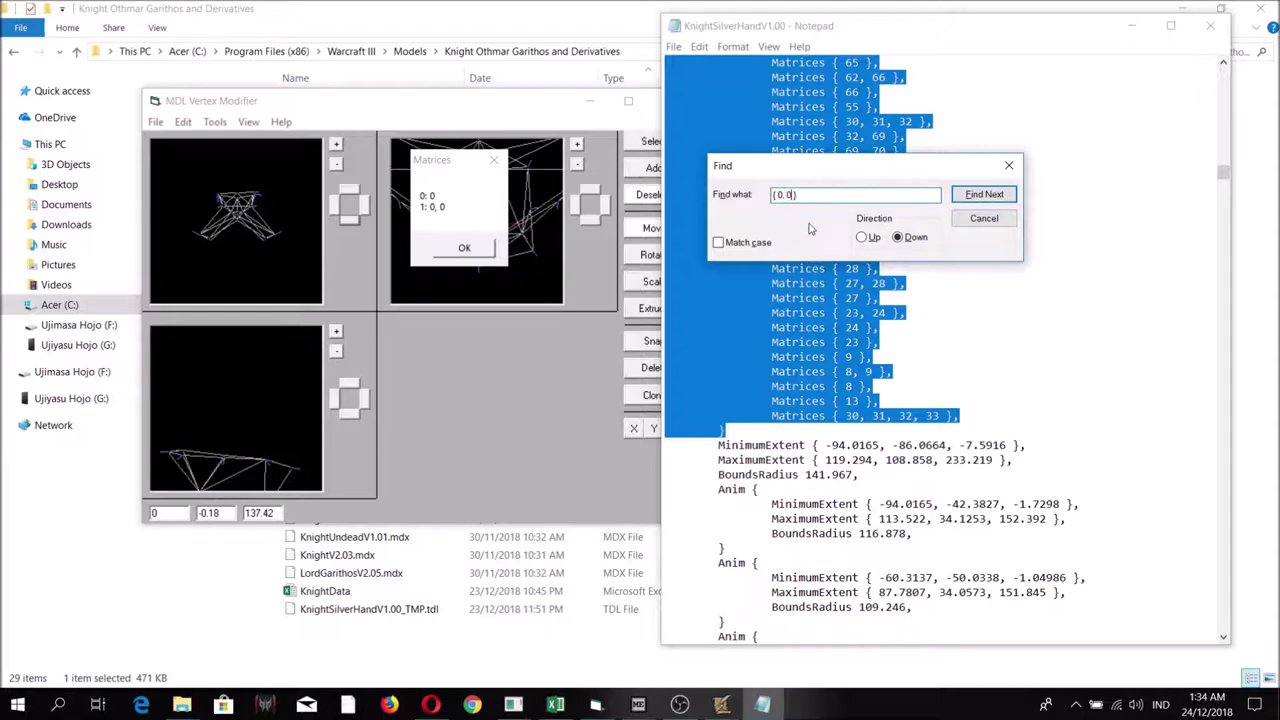
click(984, 194)
click(984, 219)
scroll(853, 432, down, 4)
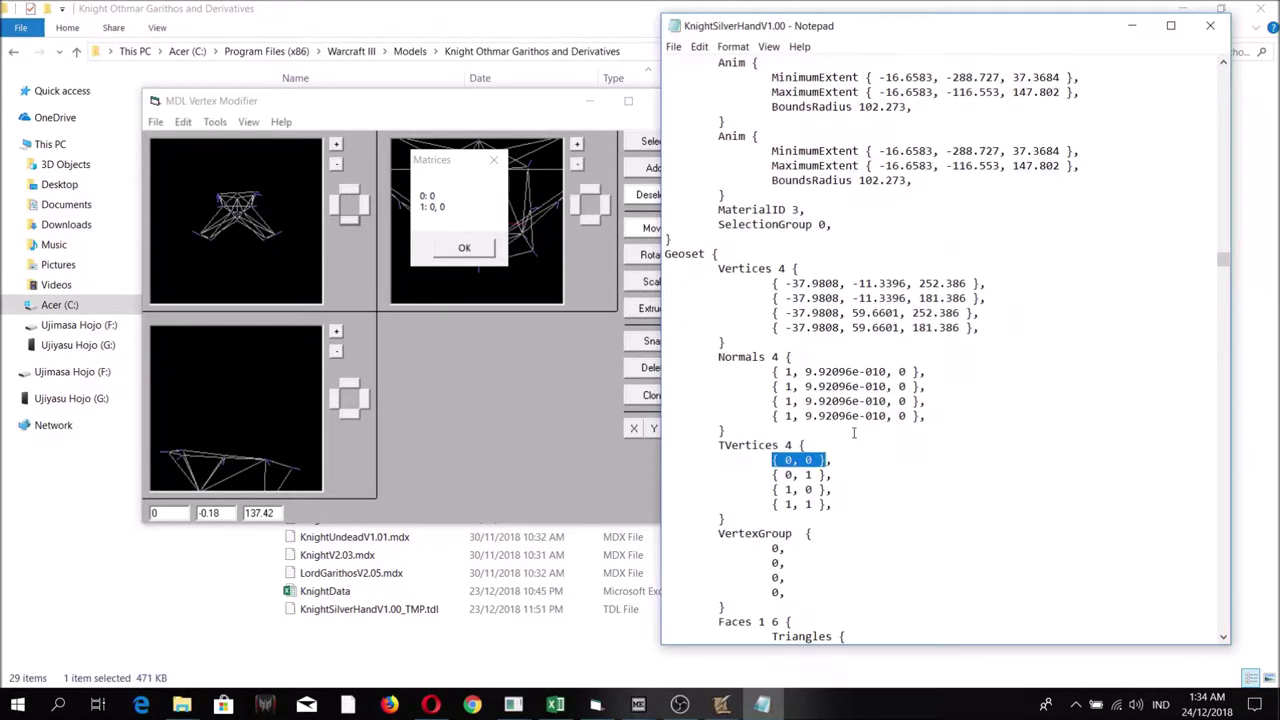
key(ctrl+f)
click(984, 194)
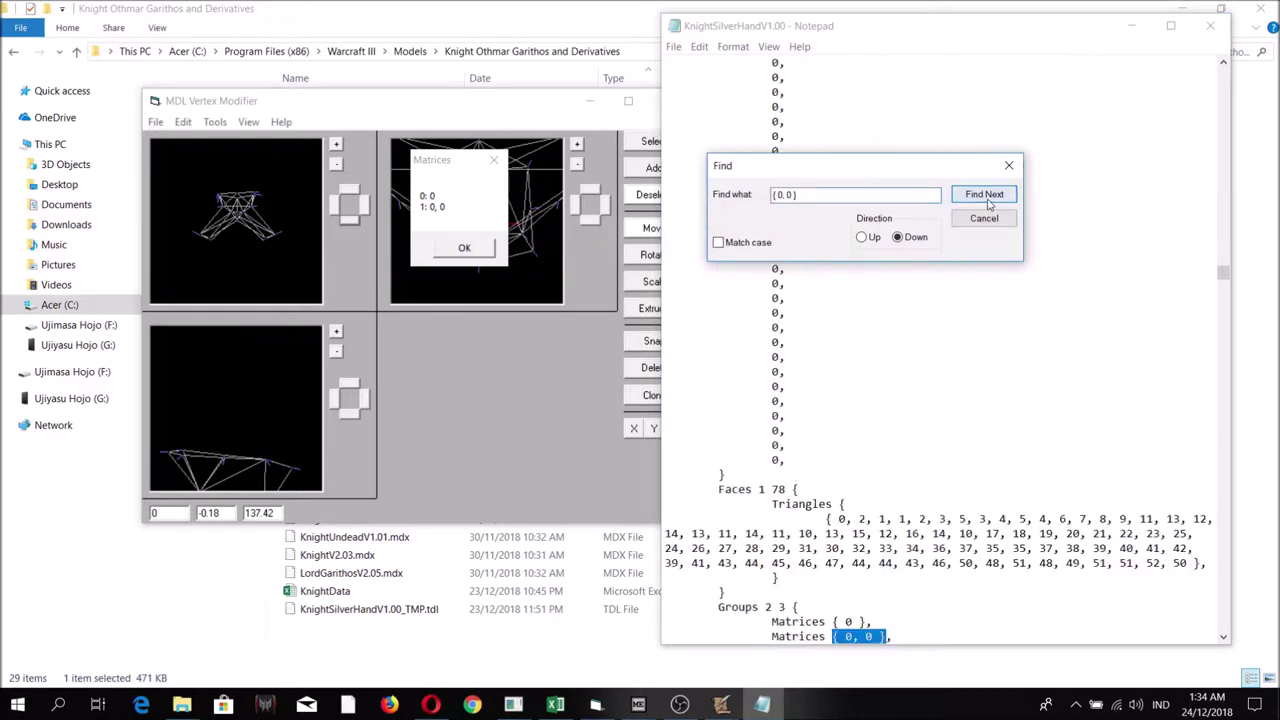
click(984, 218)
scroll(920, 277, down, 4)
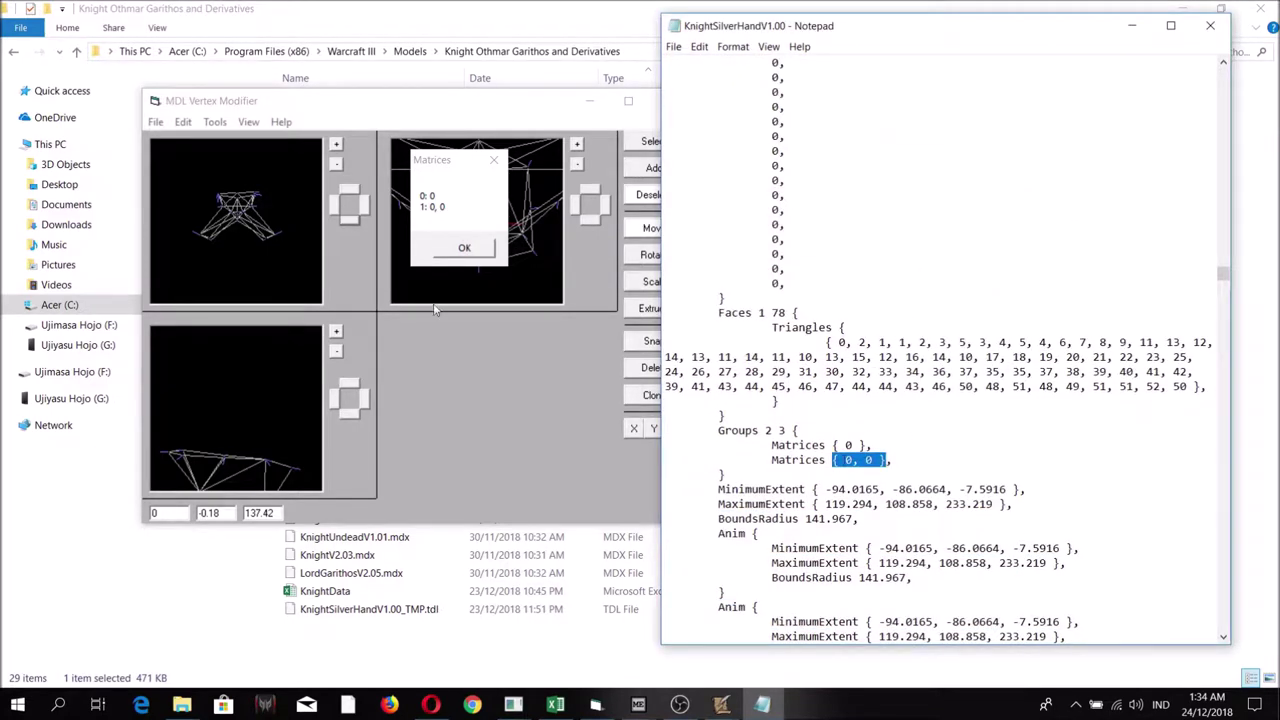
Step: Replace that geoset's "Groups 2 3" block with the copied body Groups block
drag(676, 430, 726, 476)
scroll(805, 390, down, 3)
key(ctrl+v)
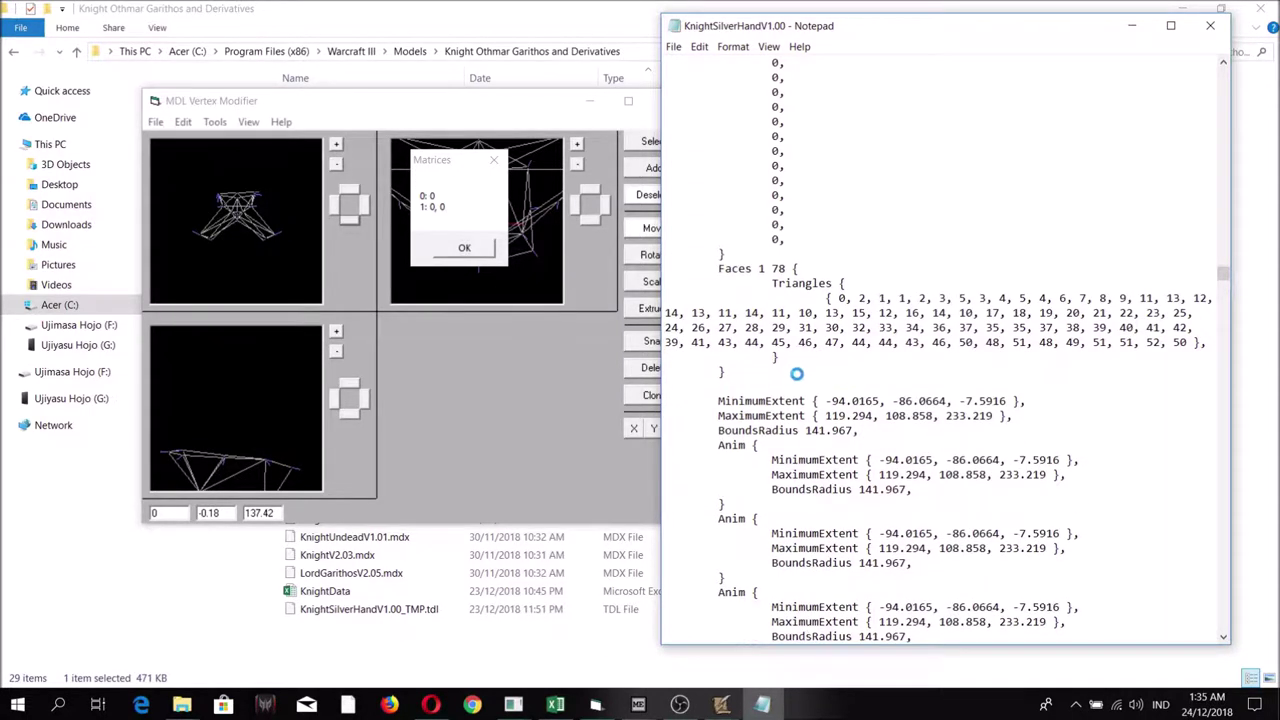
Step: Find the next "{ 0, 0 }" and replace the "Groups 2 3" block of the "Faces 1 75" geoset with the copied body Groups block
key(ctrl+f)
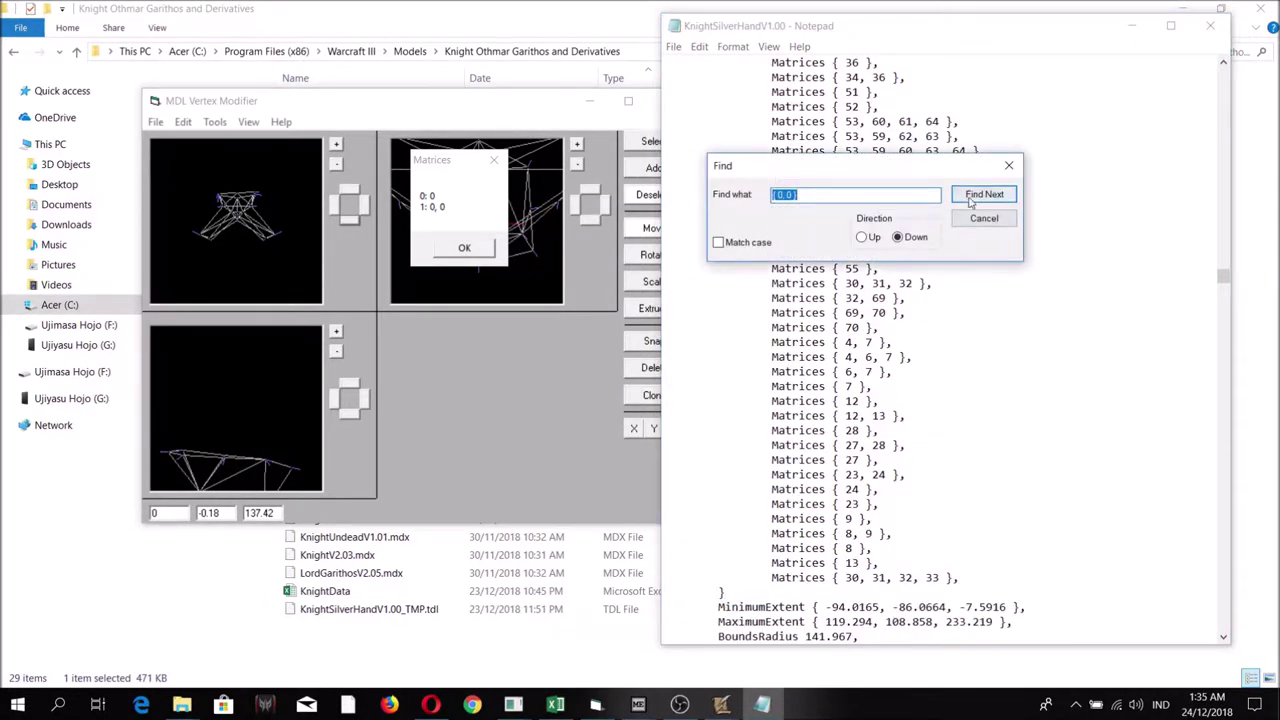
click(975, 194)
click(968, 220)
scroll(900, 350, down, 3)
drag(676, 474, 742, 520)
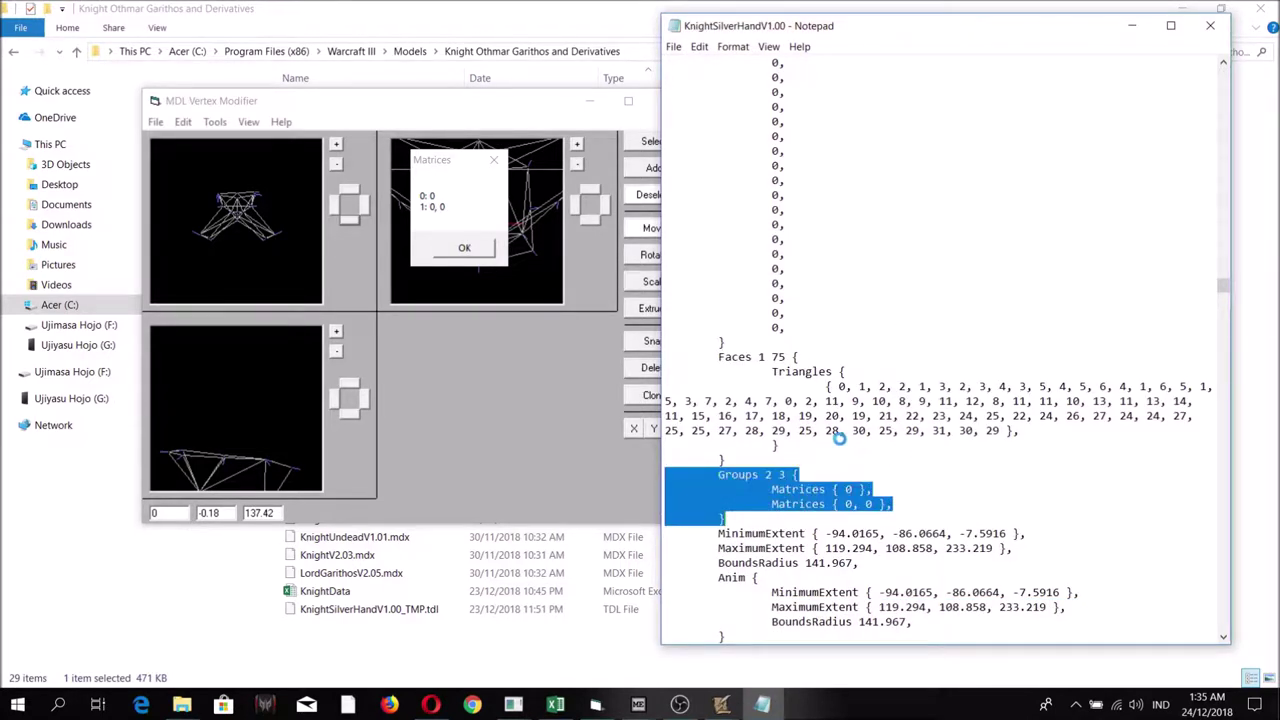
key(Delete)
key(ctrl+v)
Step: Find the following "{ 0, 0 }" and replace the "Groups 2 3" block of the "Faces 1 36" geoset with the body Groups block
key(ctrl+f)
click(975, 194)
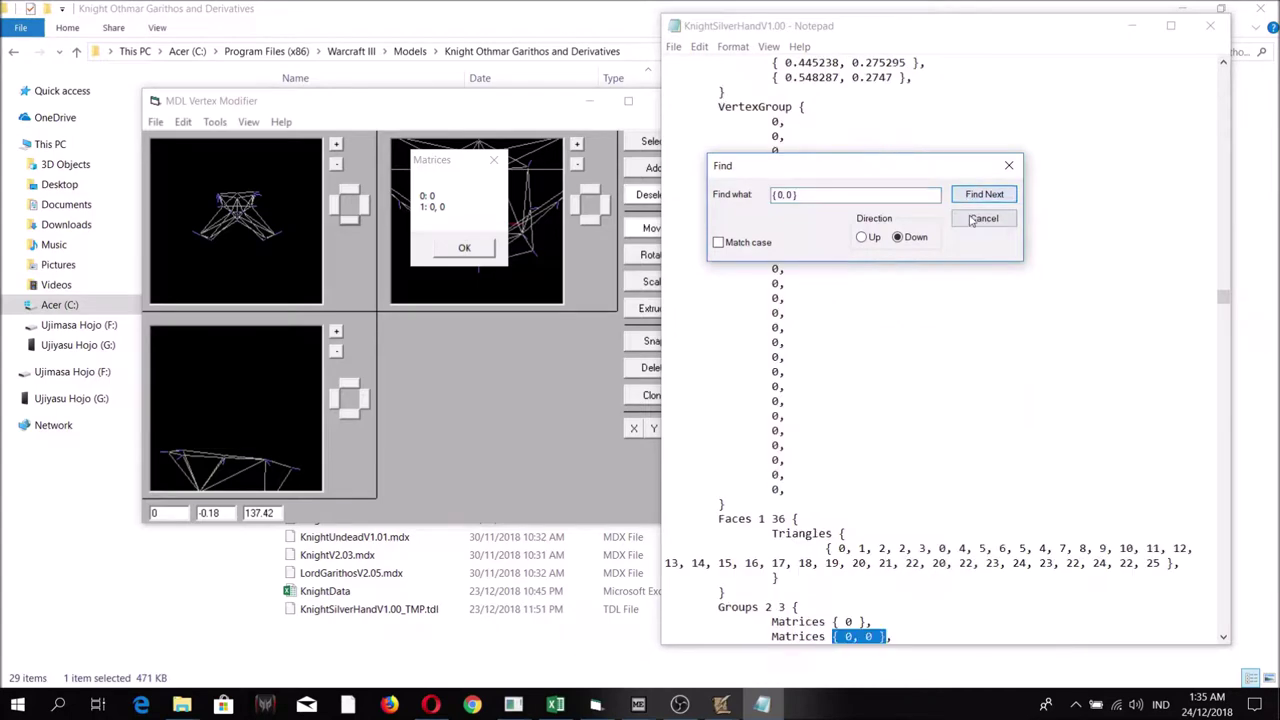
click(980, 218)
drag(679, 472, 743, 516)
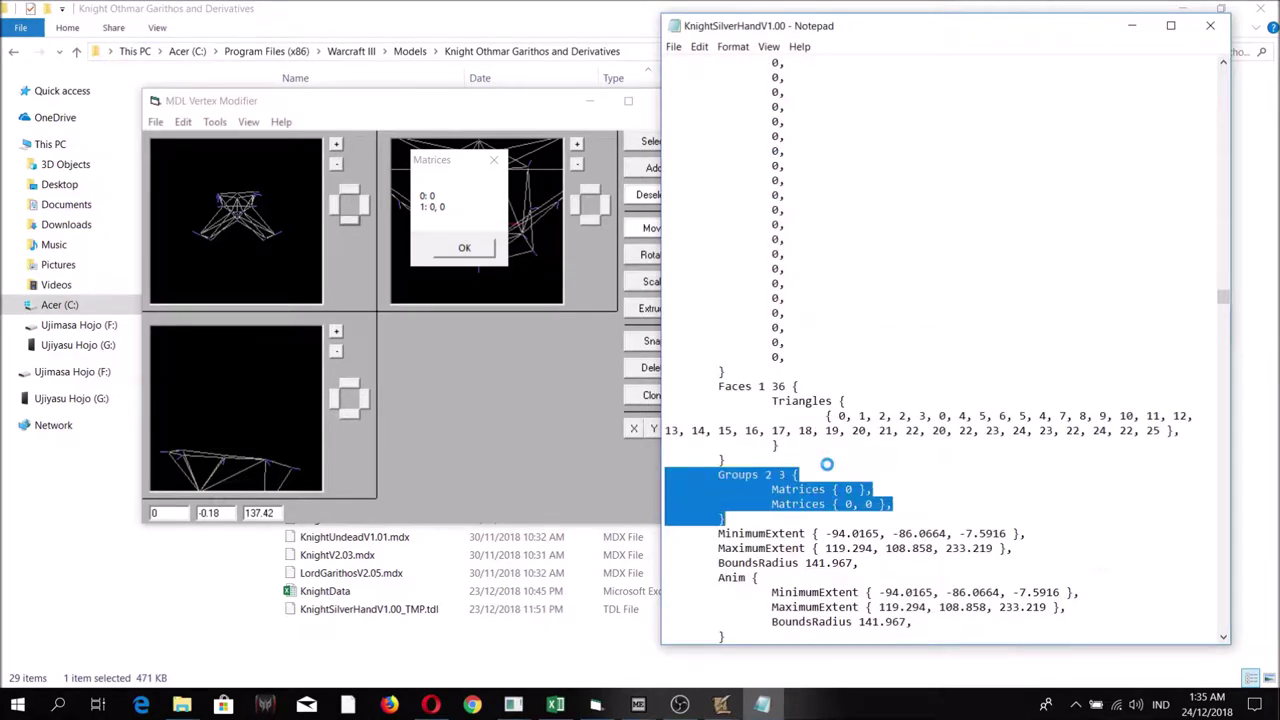
key(Delete)
key(ctrl+v)
Step: Replace the placeholder Groups block of the "Faces 1 54" geoset with the body Groups block and save the model file
key(ctrl+f)
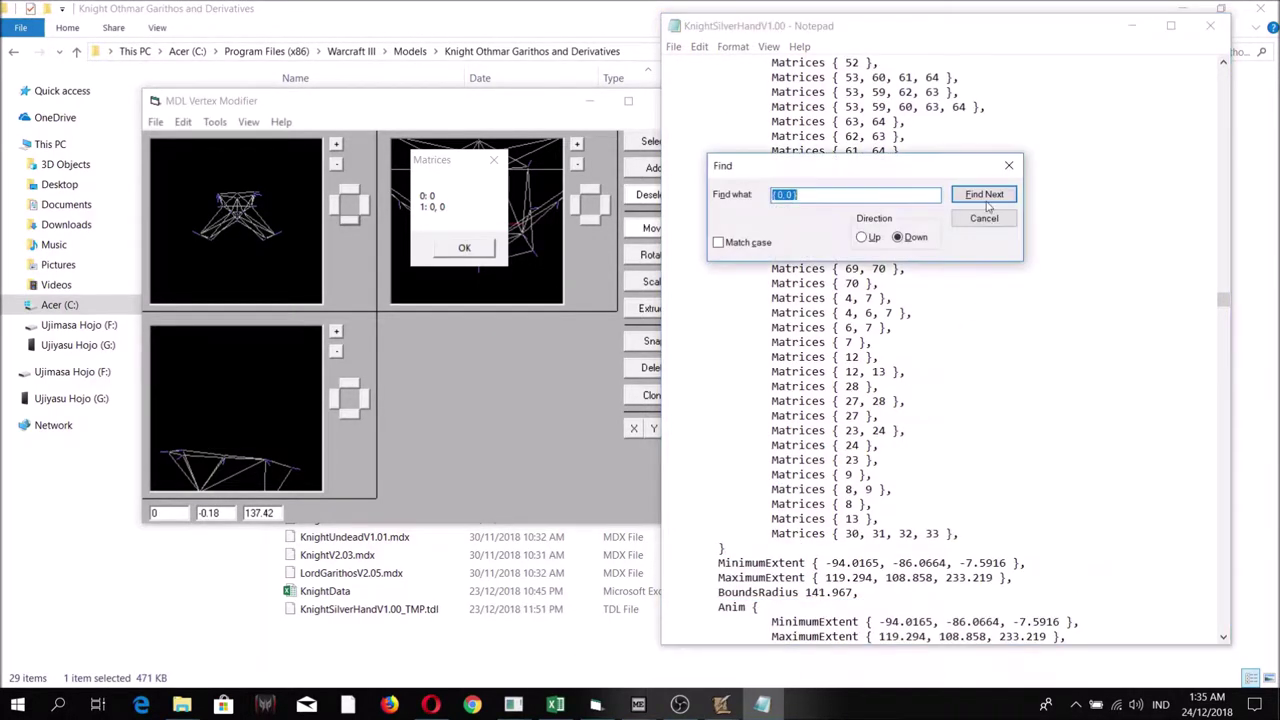
click(984, 194)
click(984, 218)
drag(664, 472, 756, 516)
key(Delete)
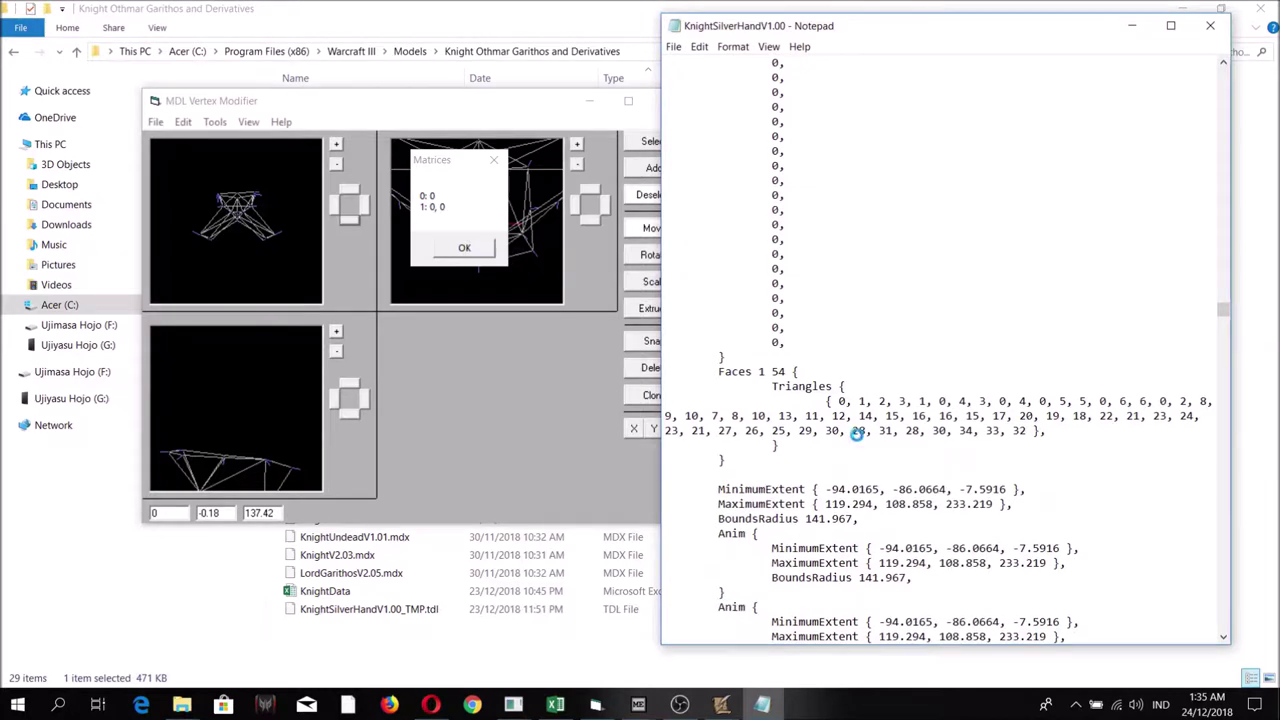
key(ctrl+v)
click(673, 46)
click(696, 97)
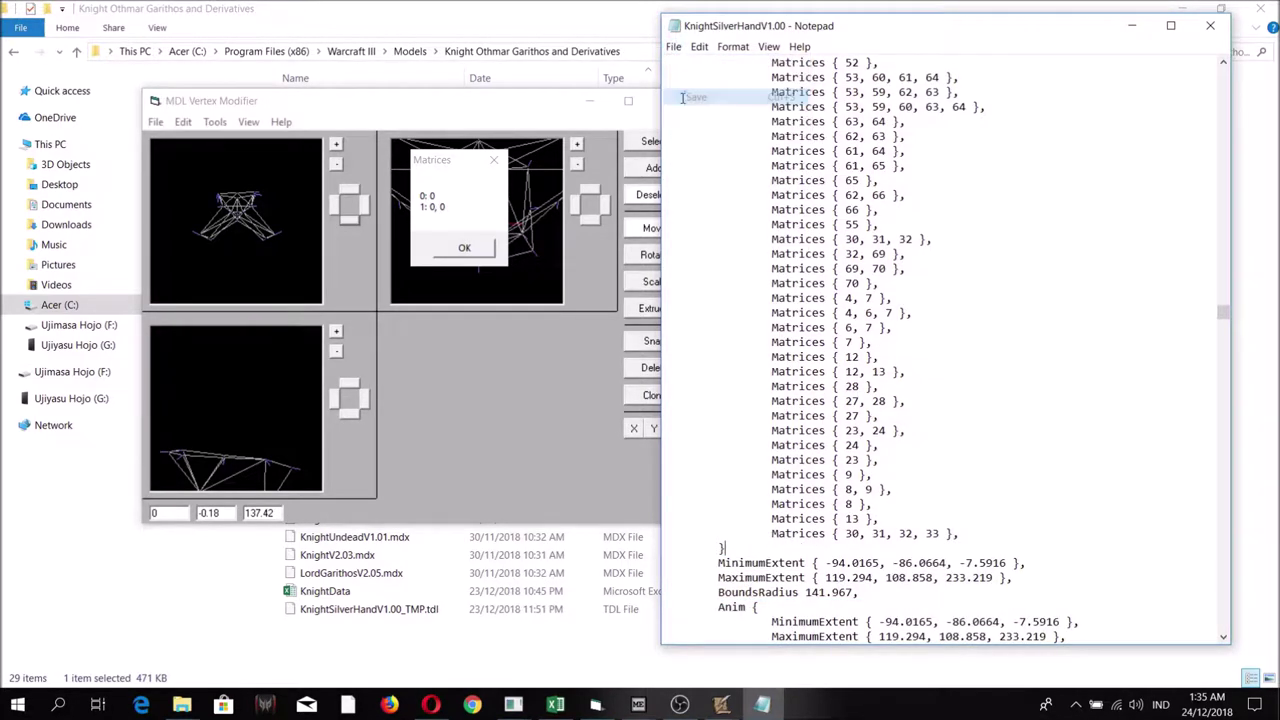
Step: Close the old matrix list and reload KnightSilverHandV1.00 in the MDL Vertex Modifier with the same imported geoset
click(487, 246)
drag(467, 112, 864, 136)
click(549, 143)
click(578, 163)
click(751, 278)
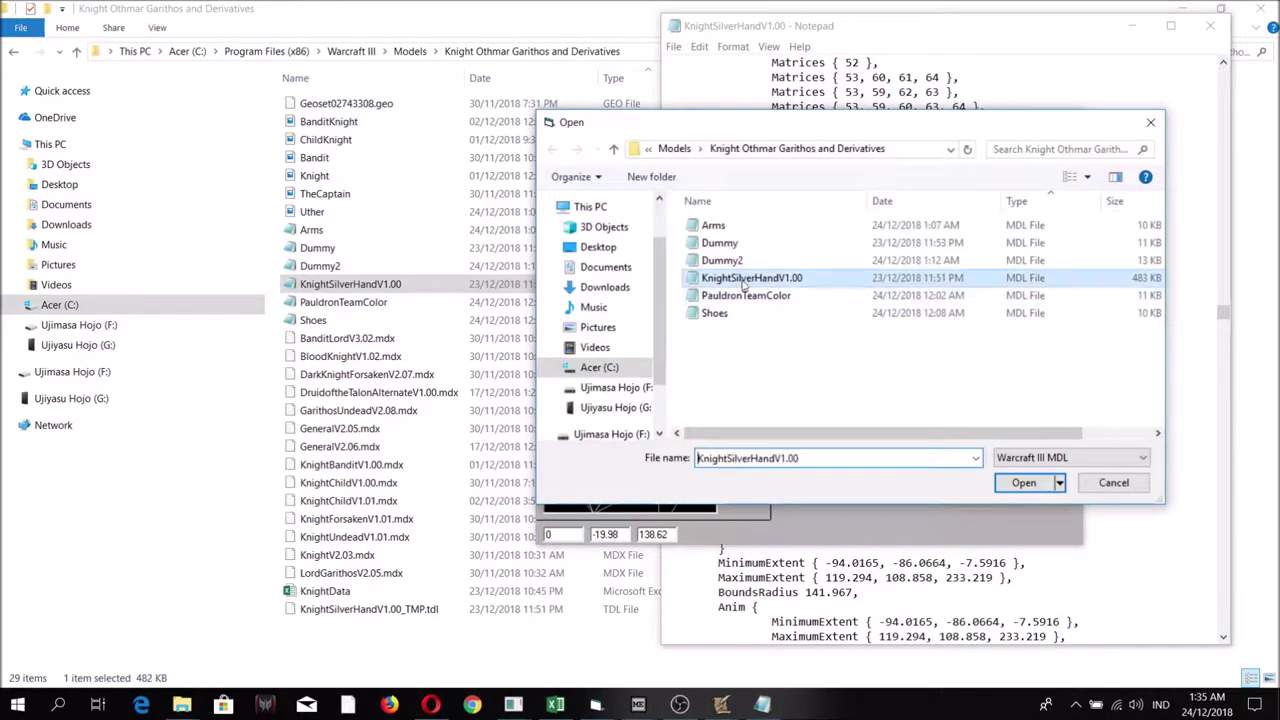
click(1023, 482)
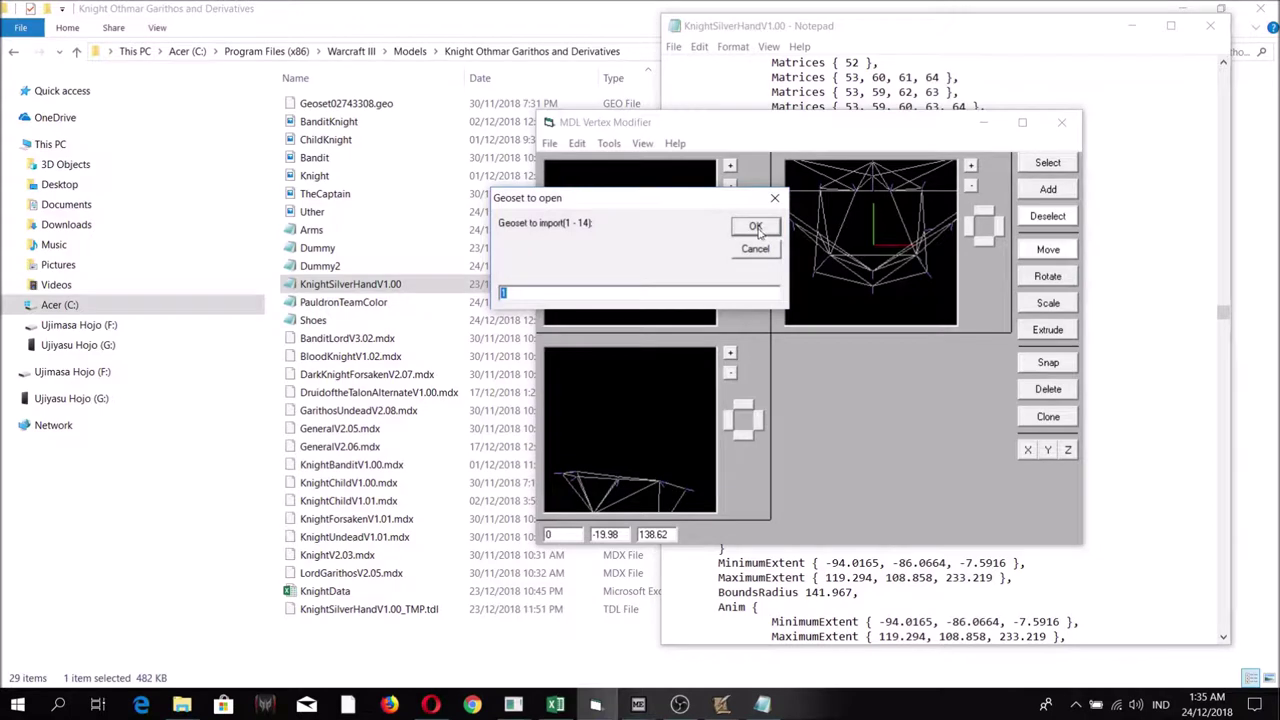
click(754, 226)
Step: Page through the reloaded geoset's matrix list to its end and close the model's text file in Notepad
click(608, 143)
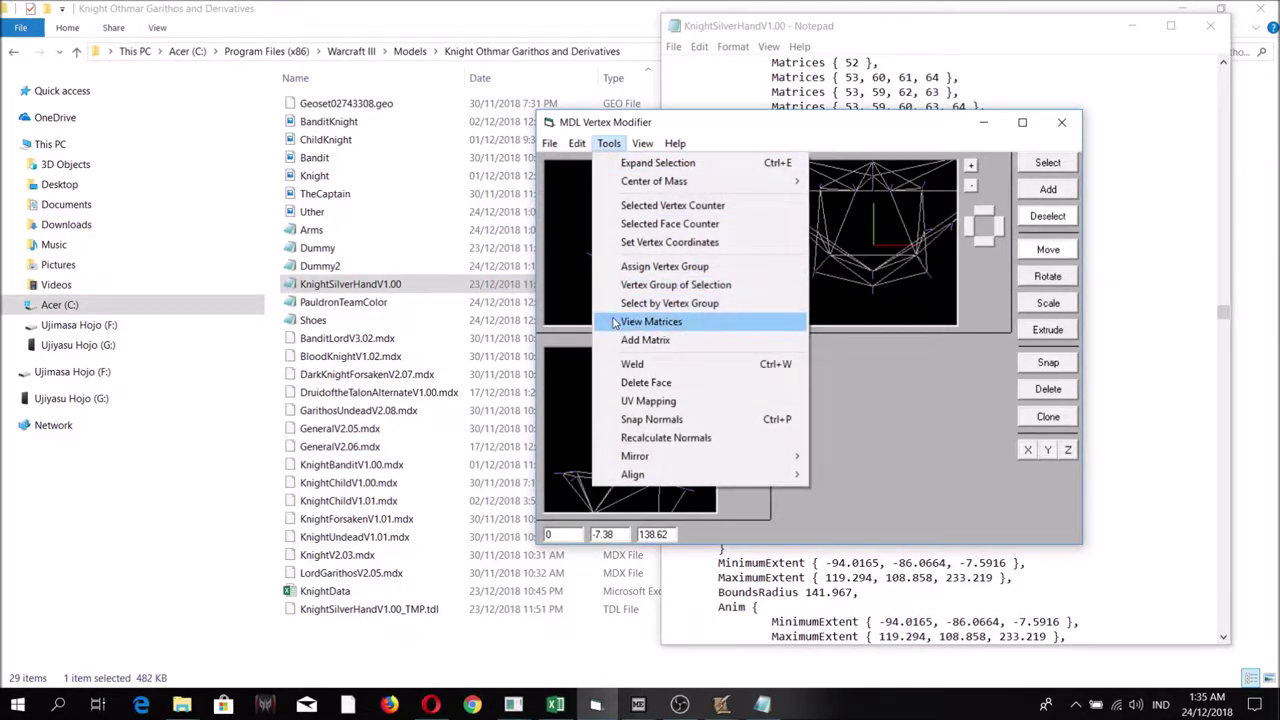
click(614, 321)
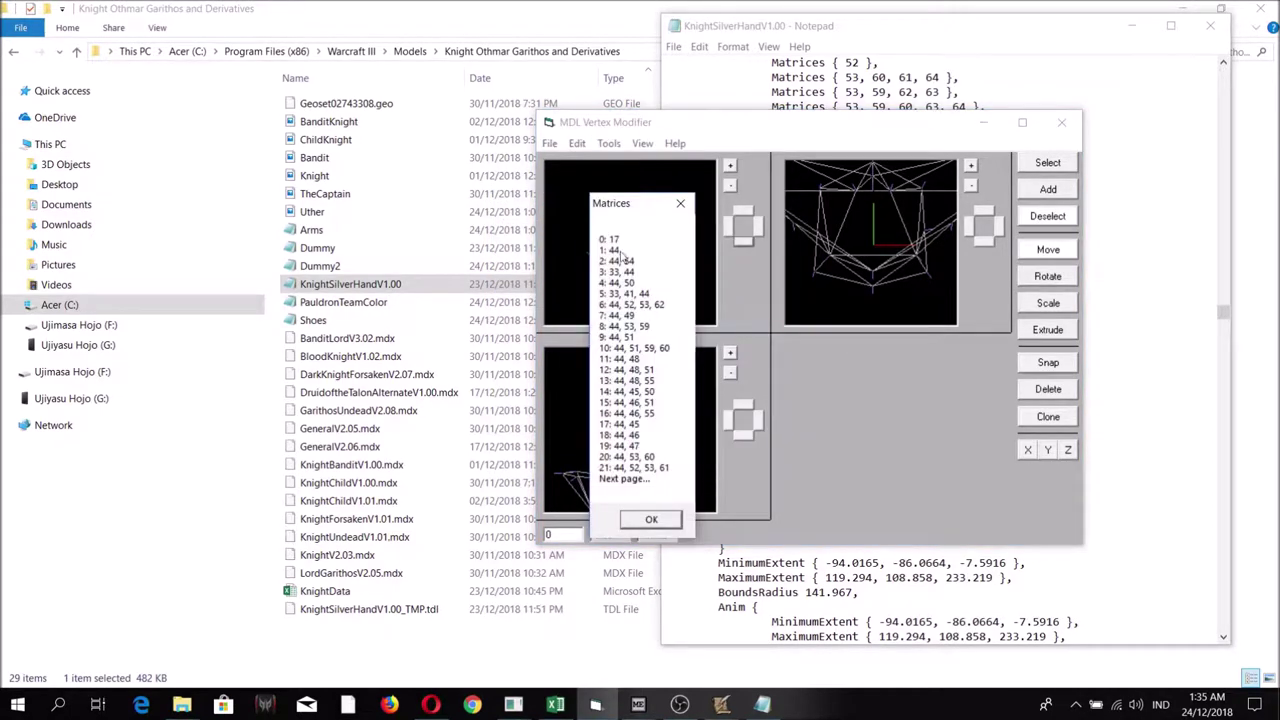
click(650, 520)
click(632, 533)
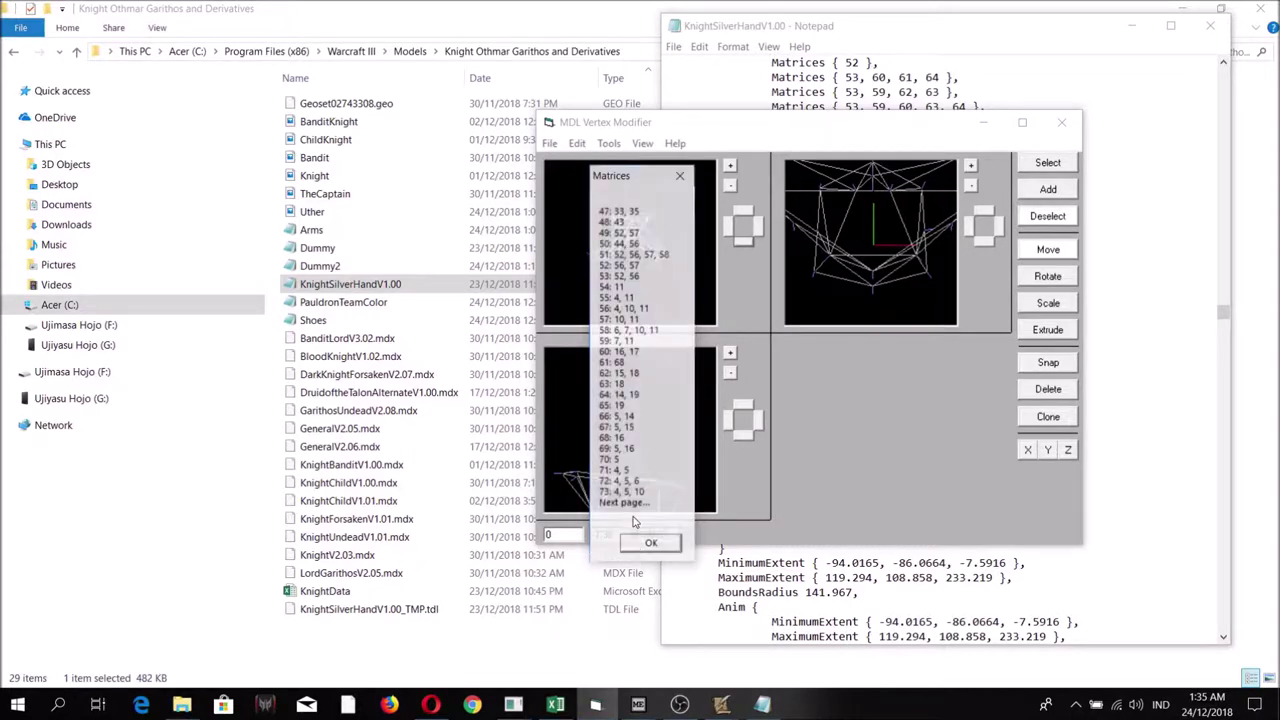
click(648, 541)
click(655, 532)
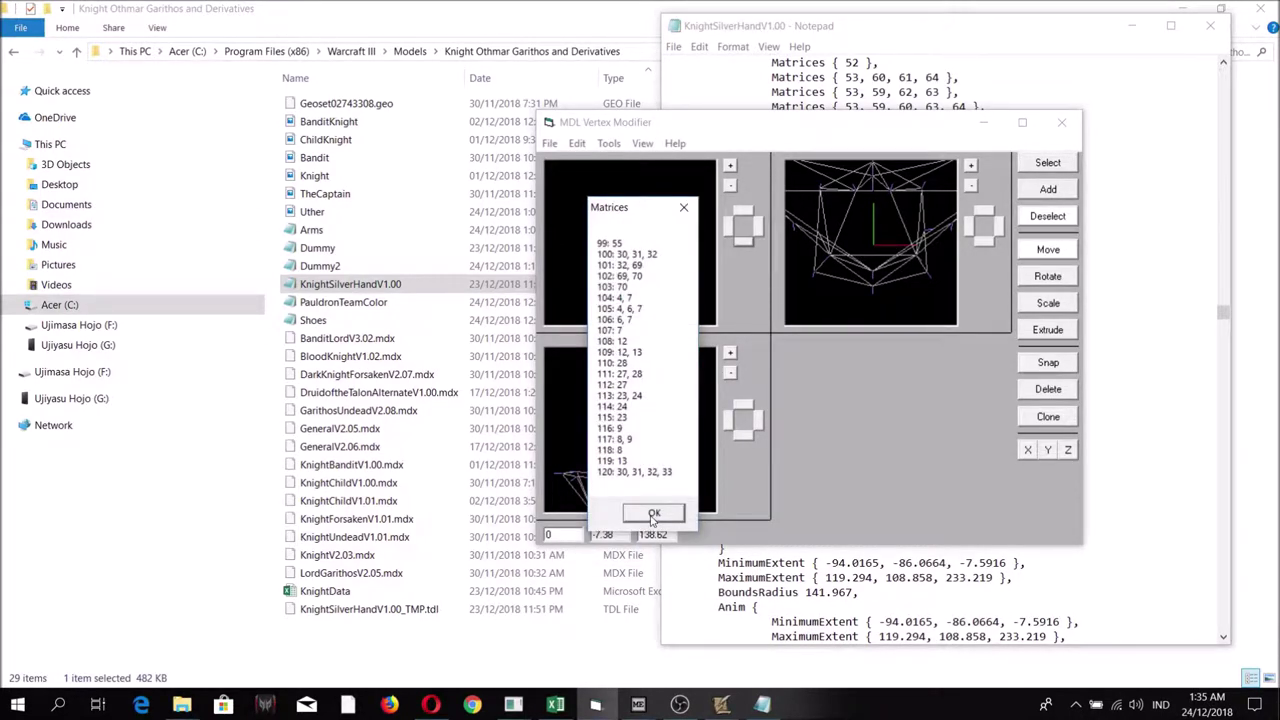
click(653, 516)
click(976, 72)
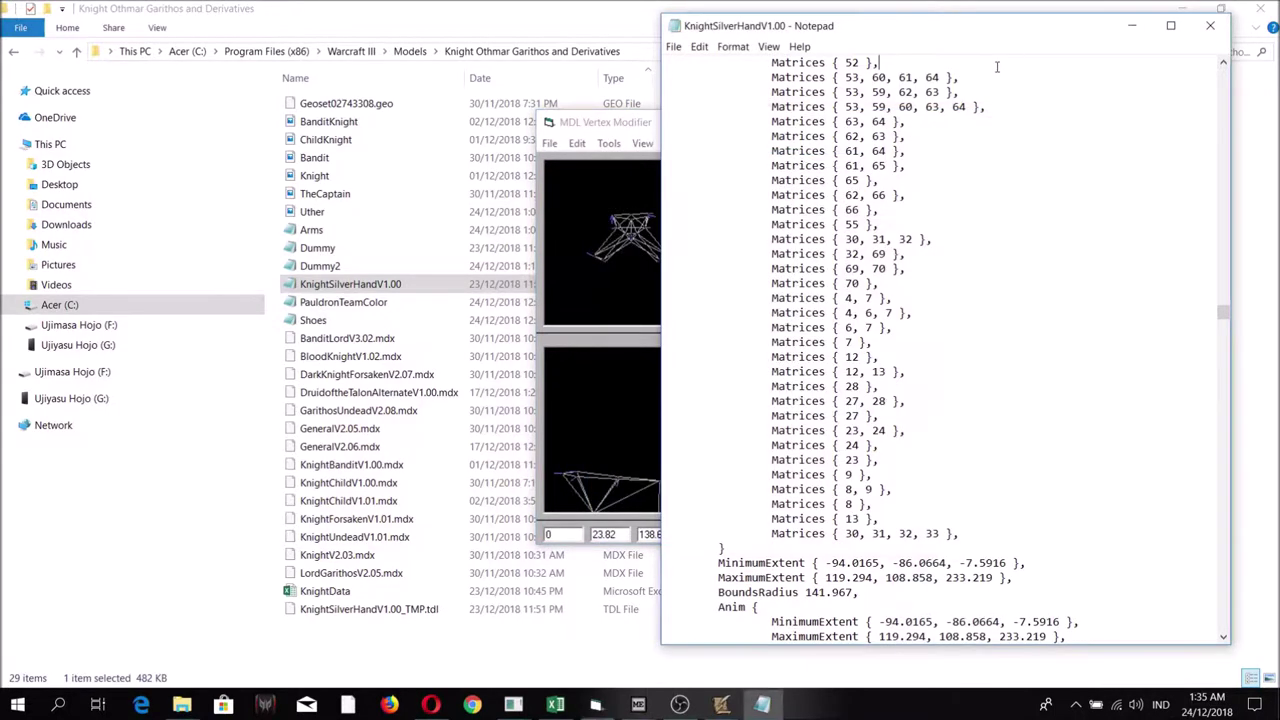
click(1209, 27)
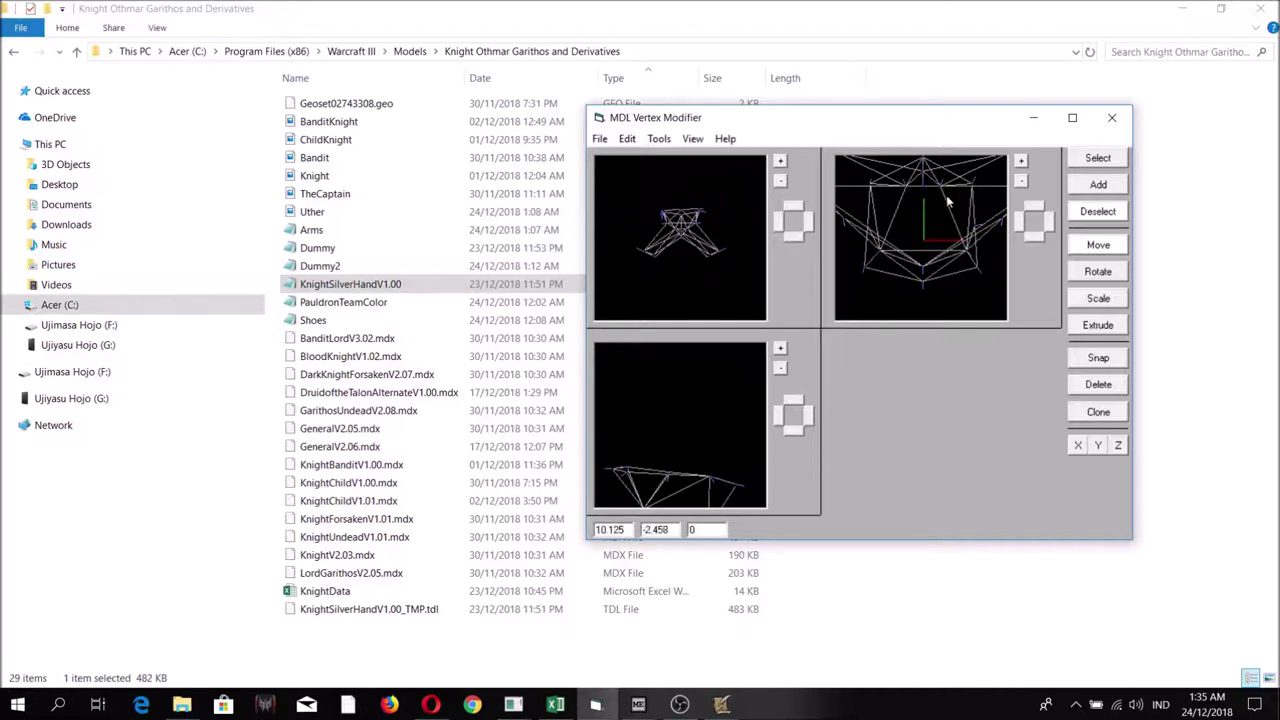
Step: Check which vertex group the geoset's selected vertices belong to
click(658, 138)
click(679, 282)
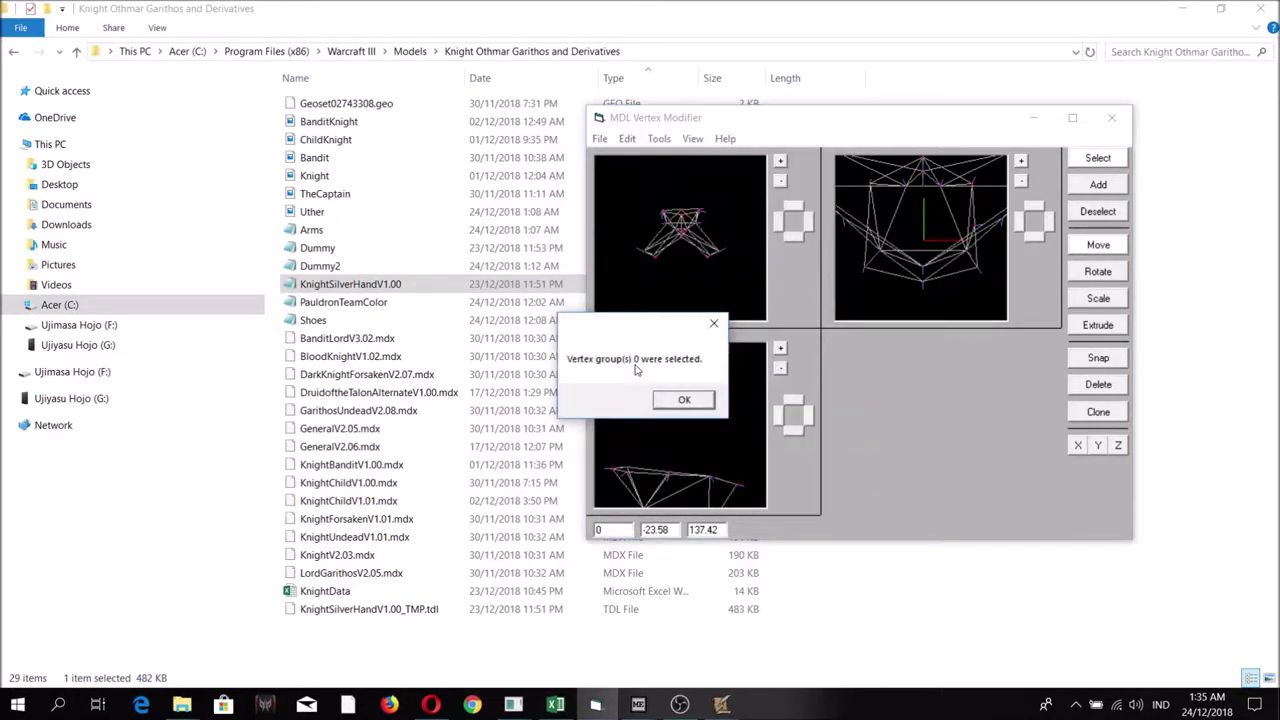
click(684, 399)
Step: Merge the geoset from the Dummy2 MDL file into the open geoset
click(599, 139)
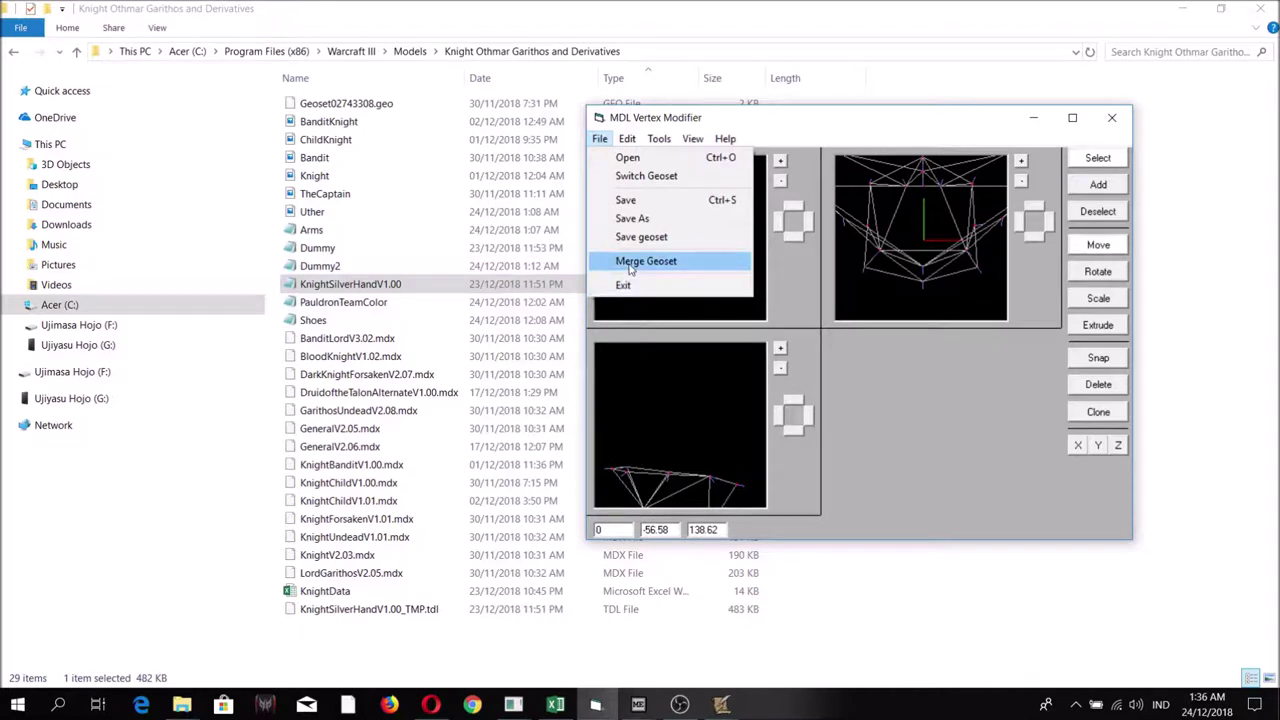
click(692, 138)
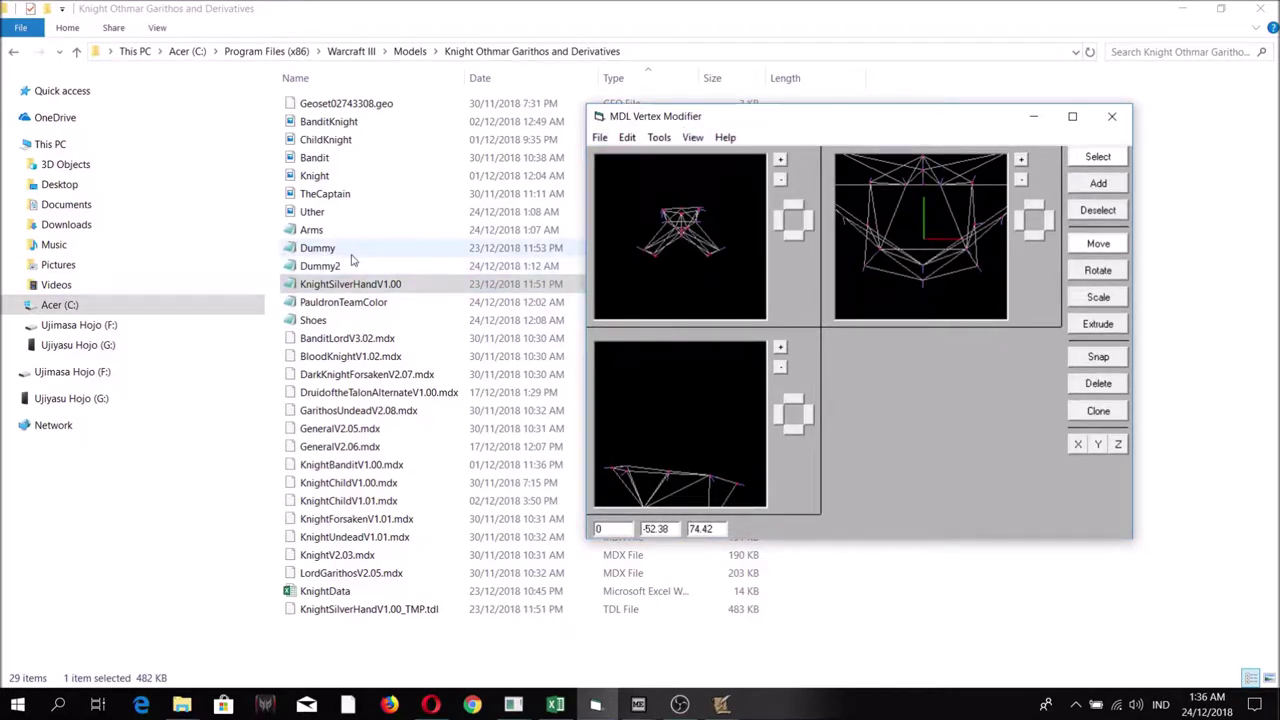
click(600, 137)
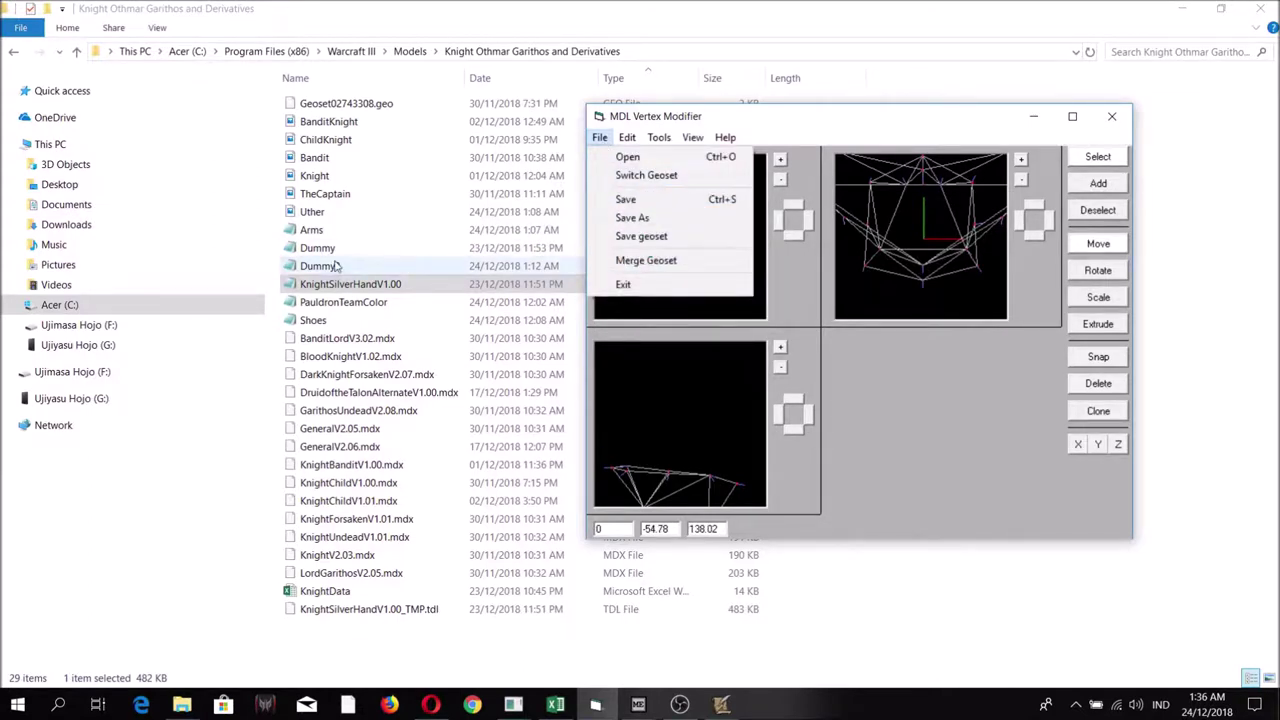
click(645, 260)
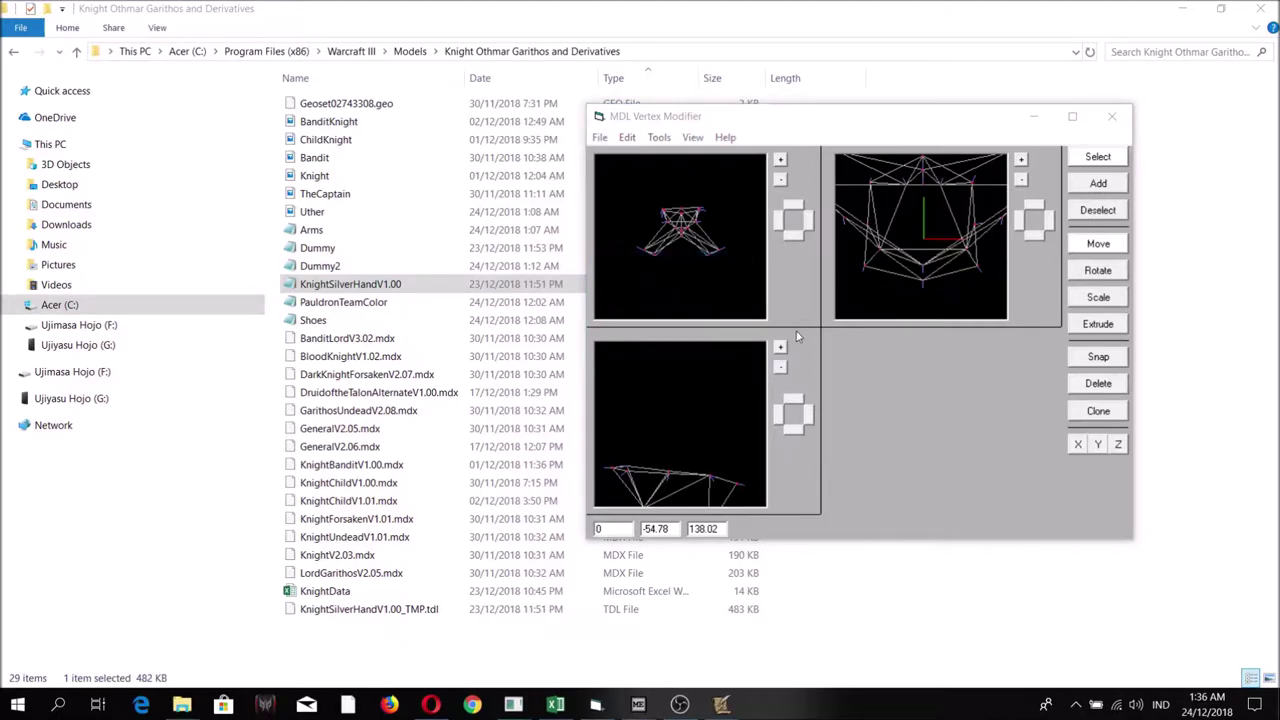
click(789, 256)
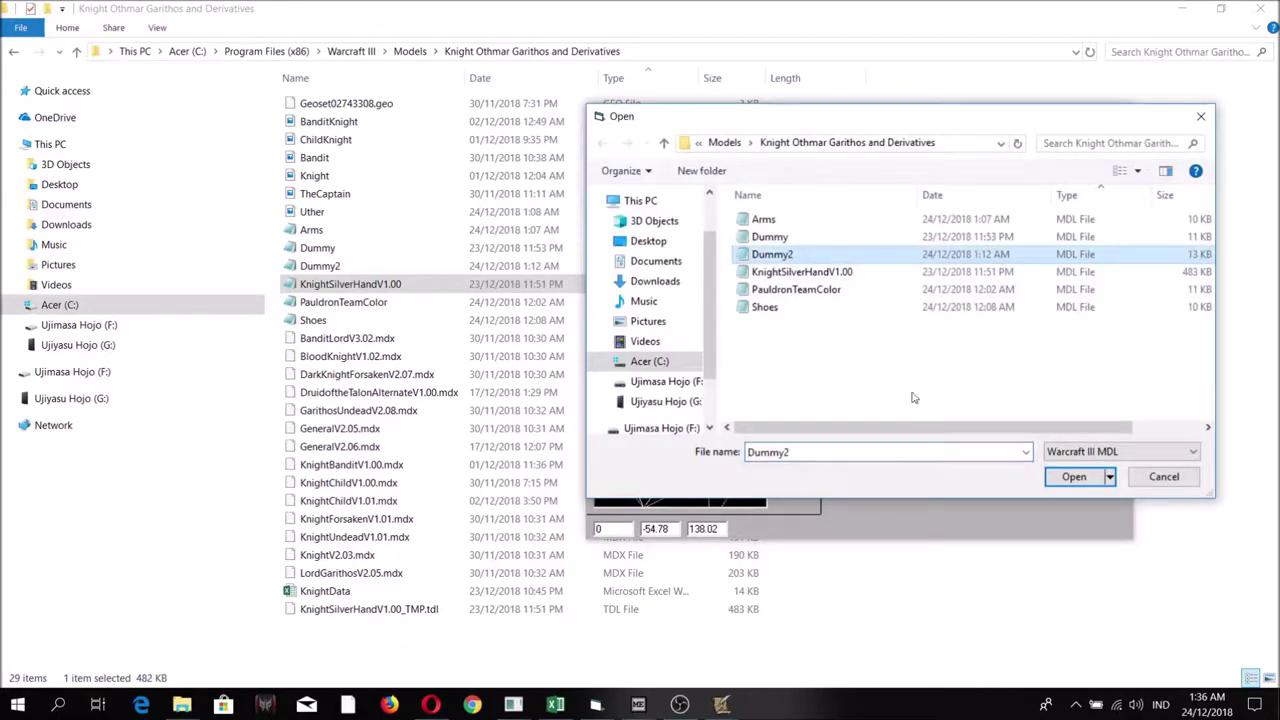
click(1072, 477)
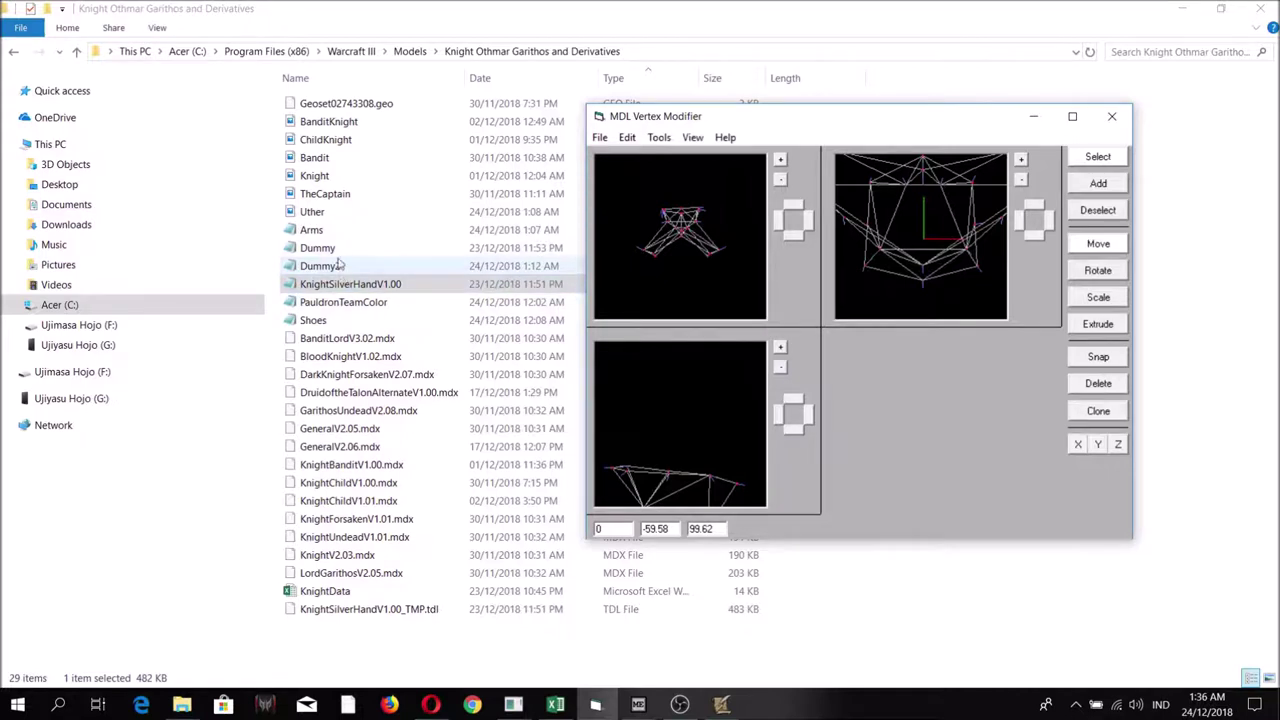
Step: Invert the selection to the original vertices and move them down and clear of the merged Dummy2 piece
click(627, 137)
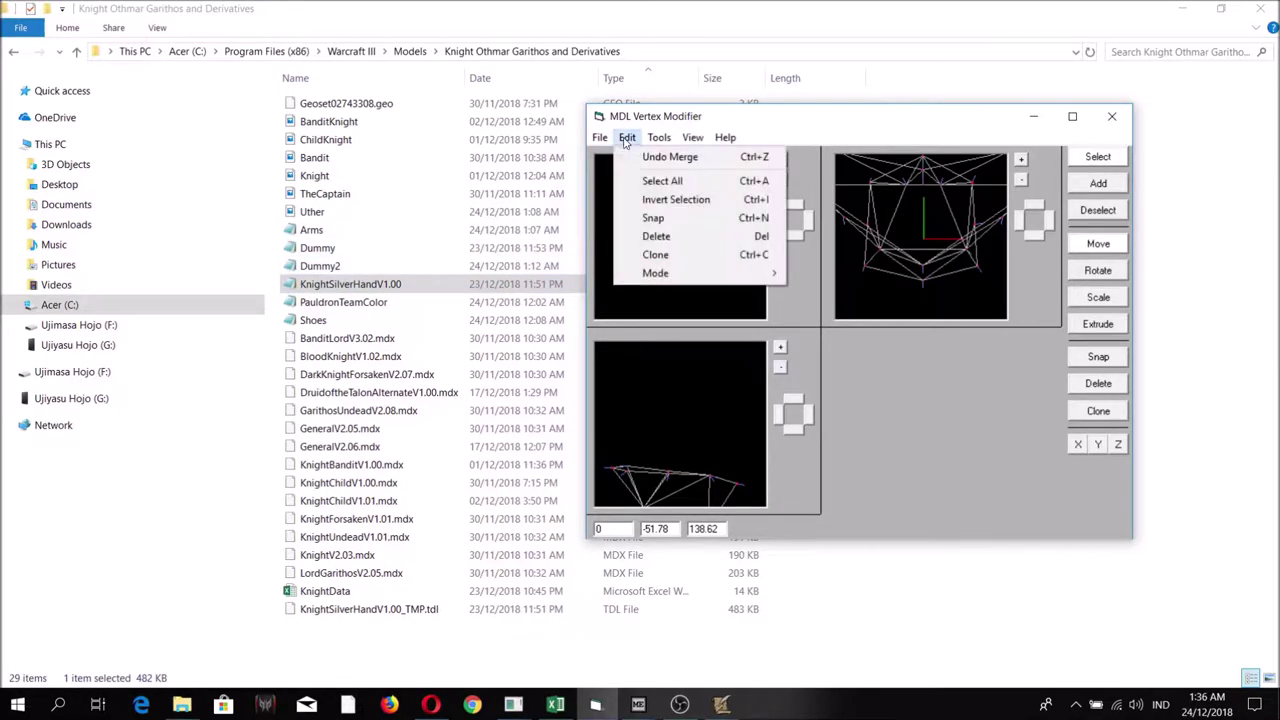
click(670, 200)
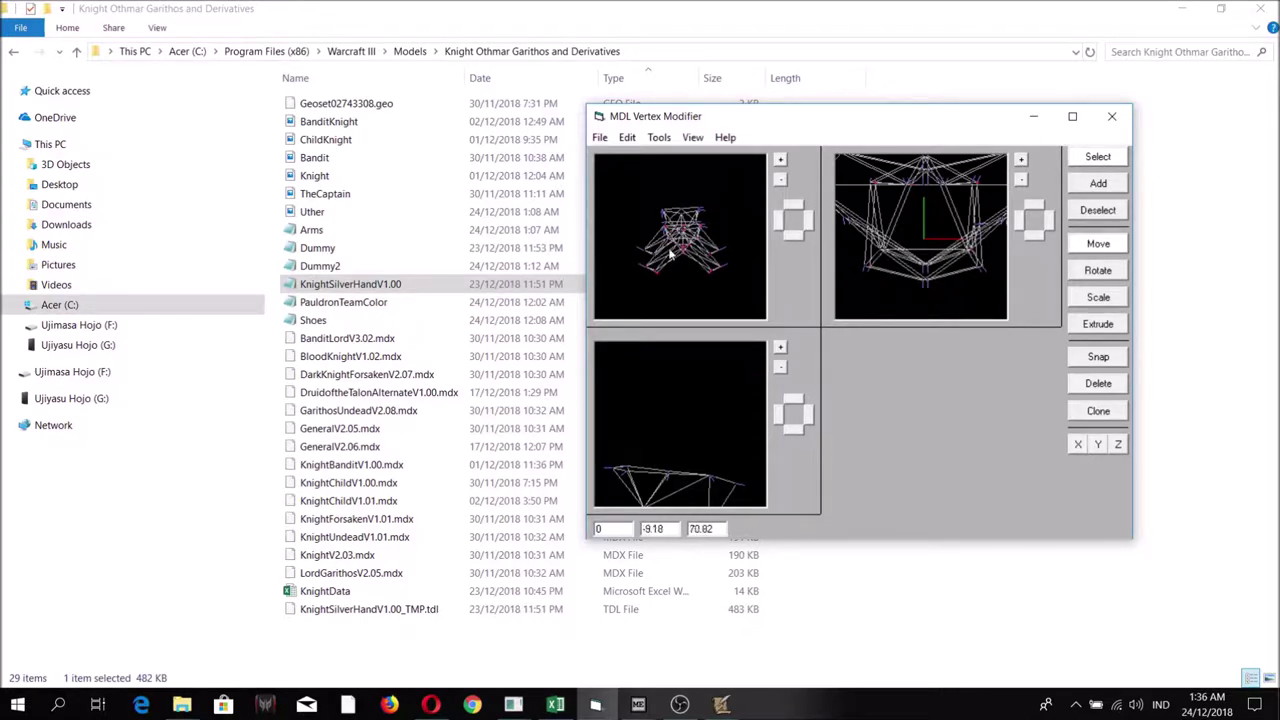
mouse_move(660, 240)
mouse_down()
mouse_move(655, 225)
mouse_move(652, 252)
mouse_up()
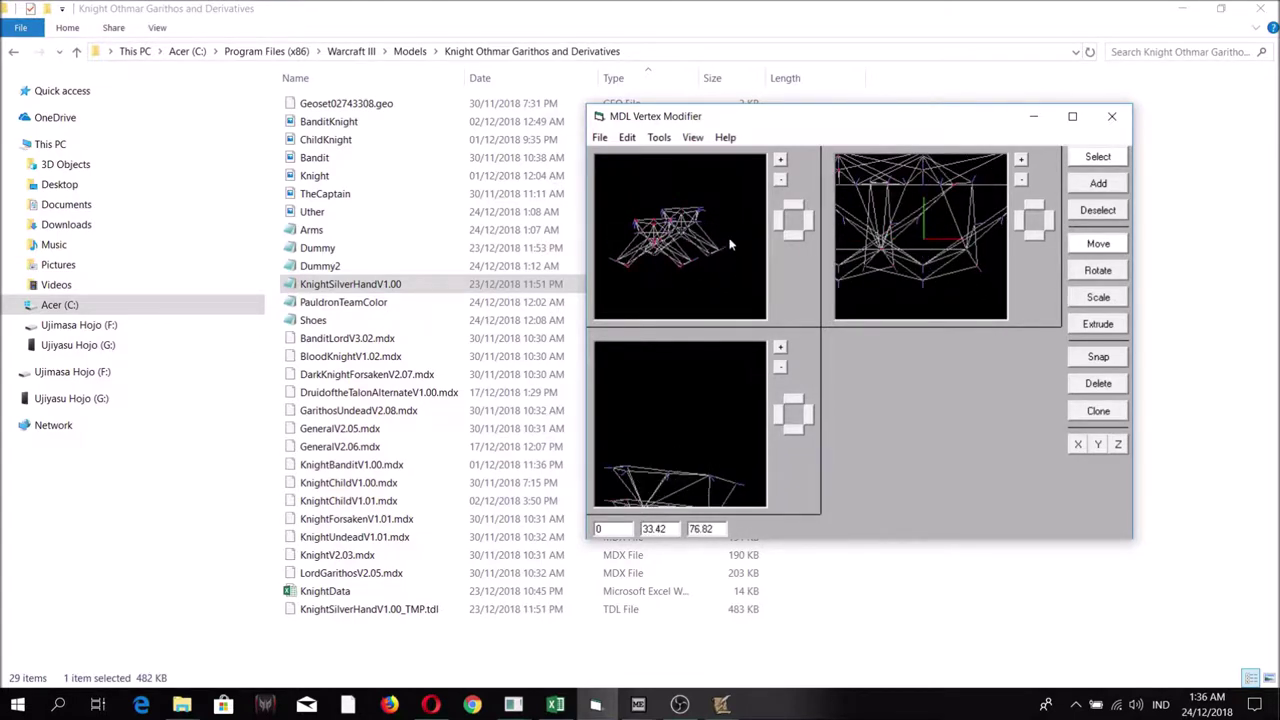
drag(722, 270, 718, 291)
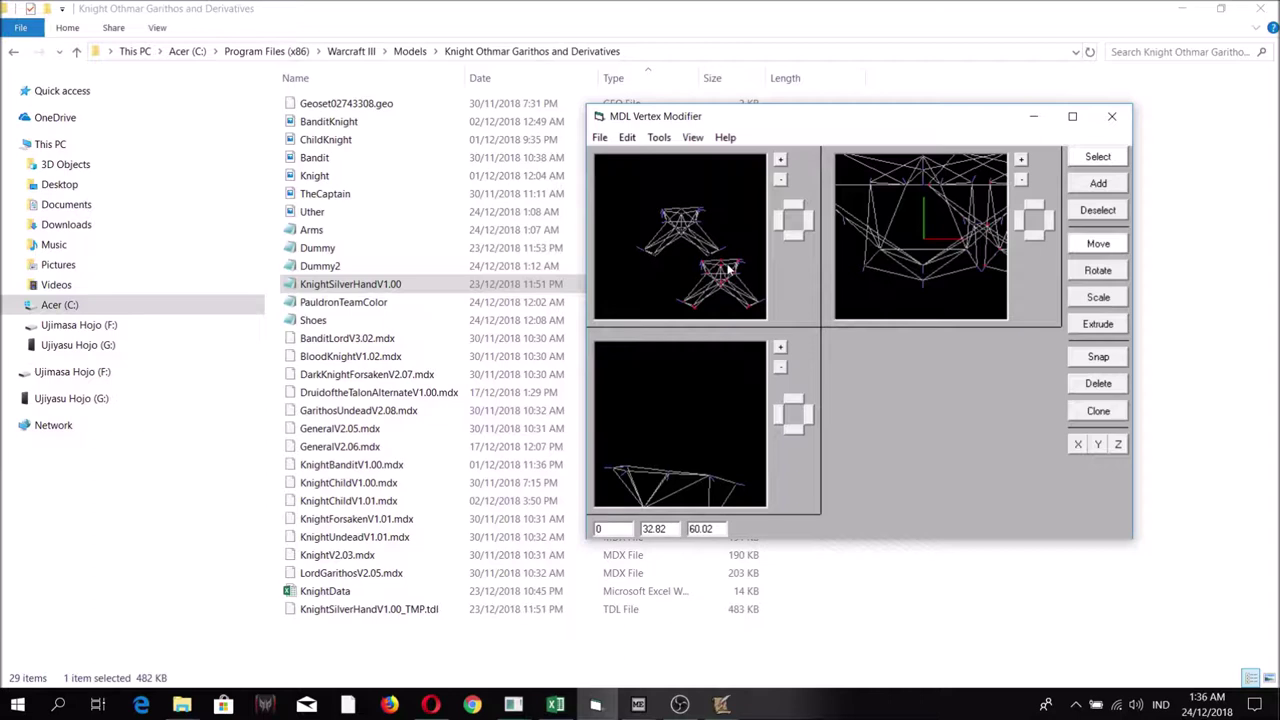
Step: Check the vertex group of the moved original piece and delete that piece
click(659, 137)
click(689, 281)
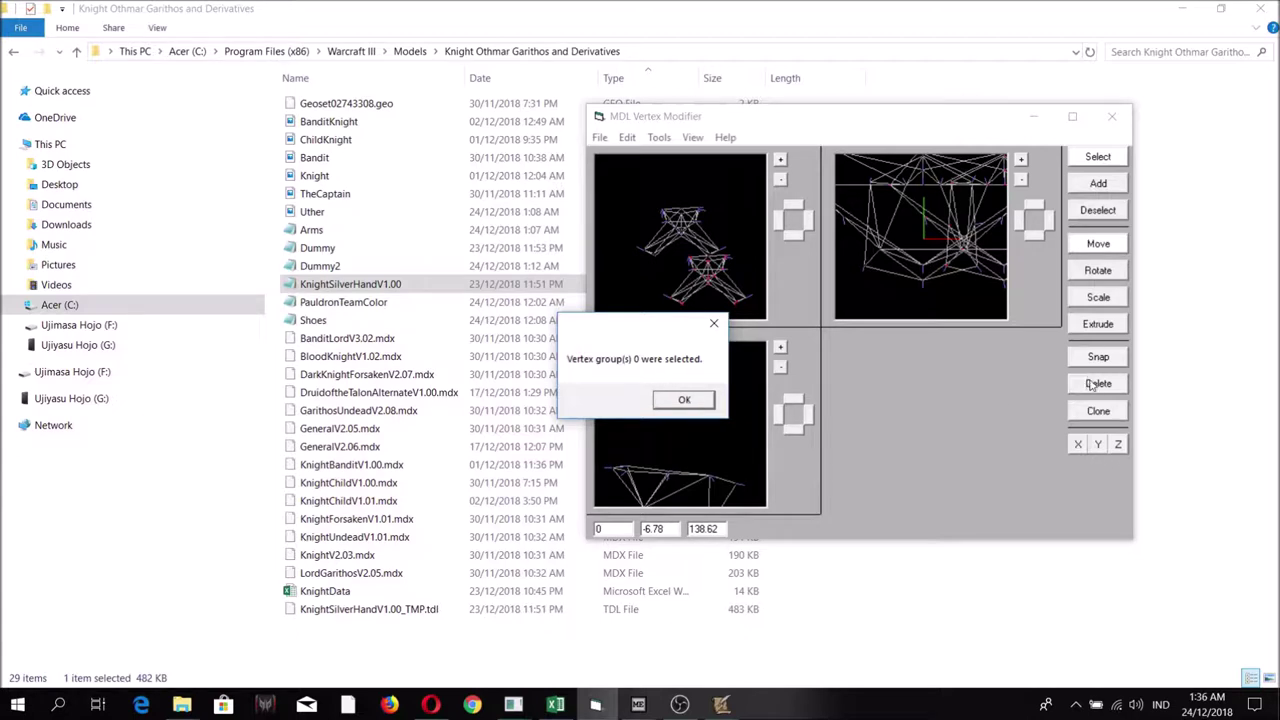
key(Return)
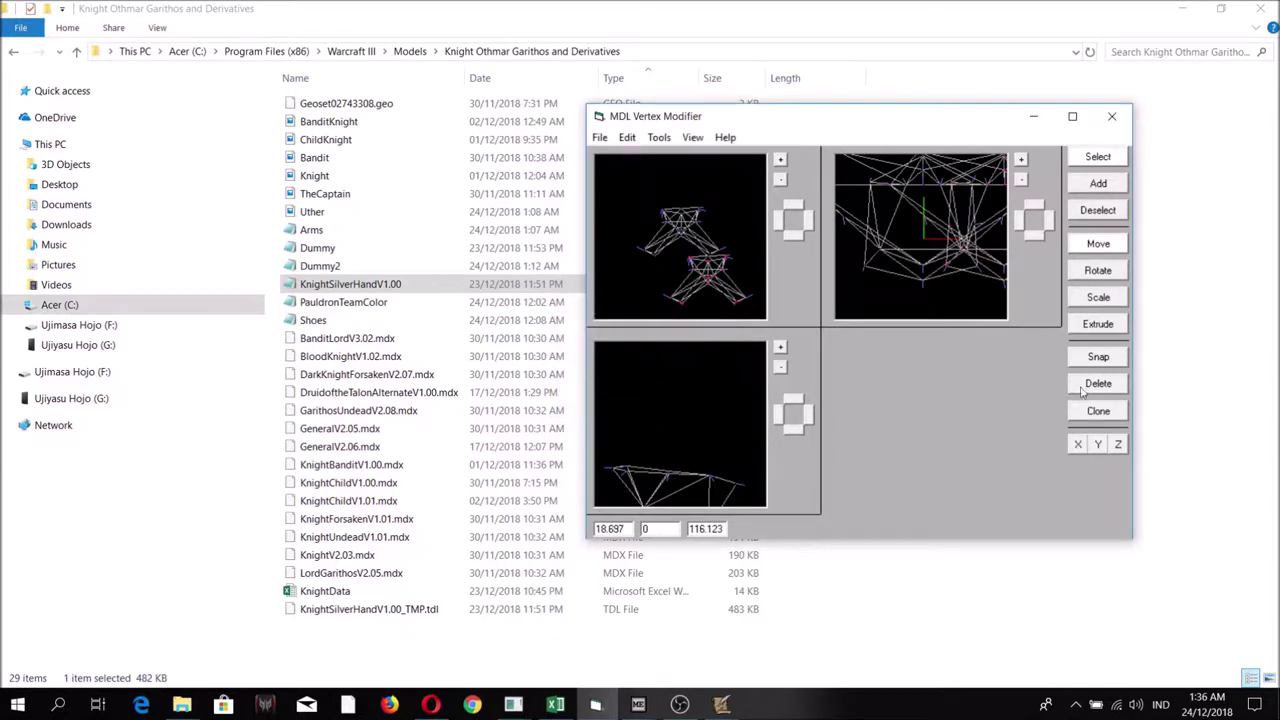
click(1076, 383)
Step: Select the vertices of the remaining merged piece and check their vertex groups
click(1110, 165)
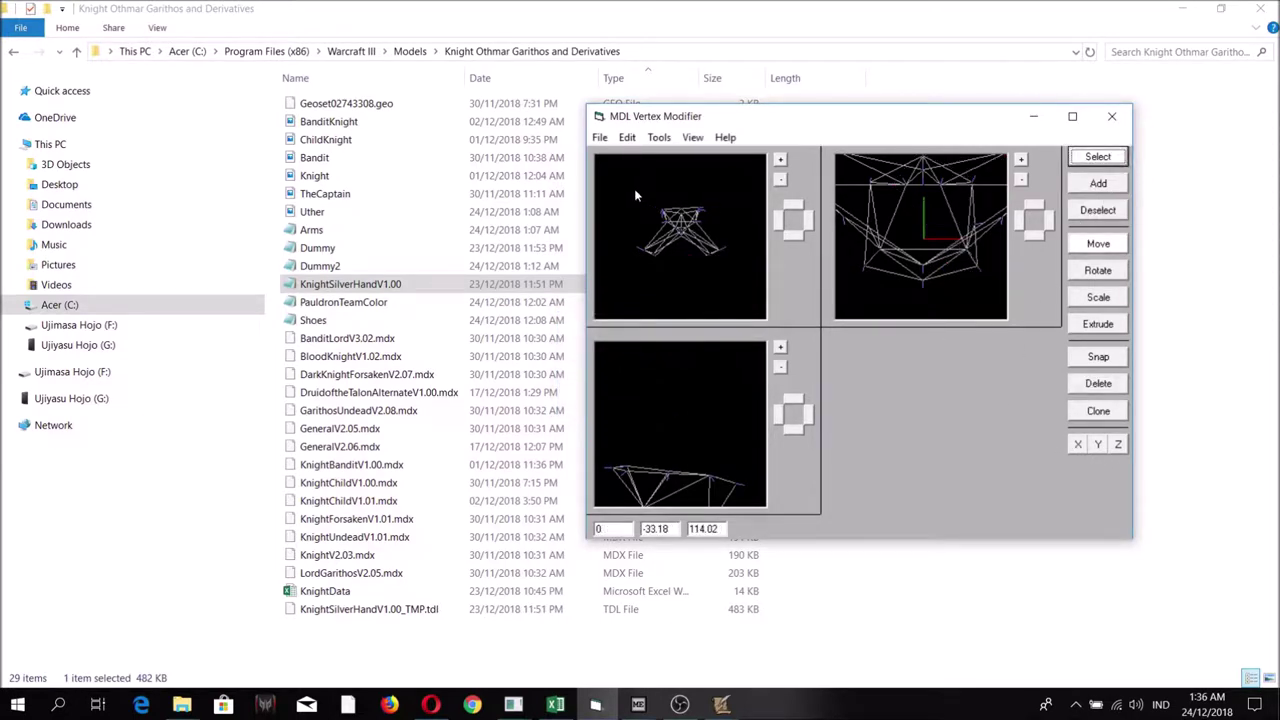
drag(642, 217, 720, 260)
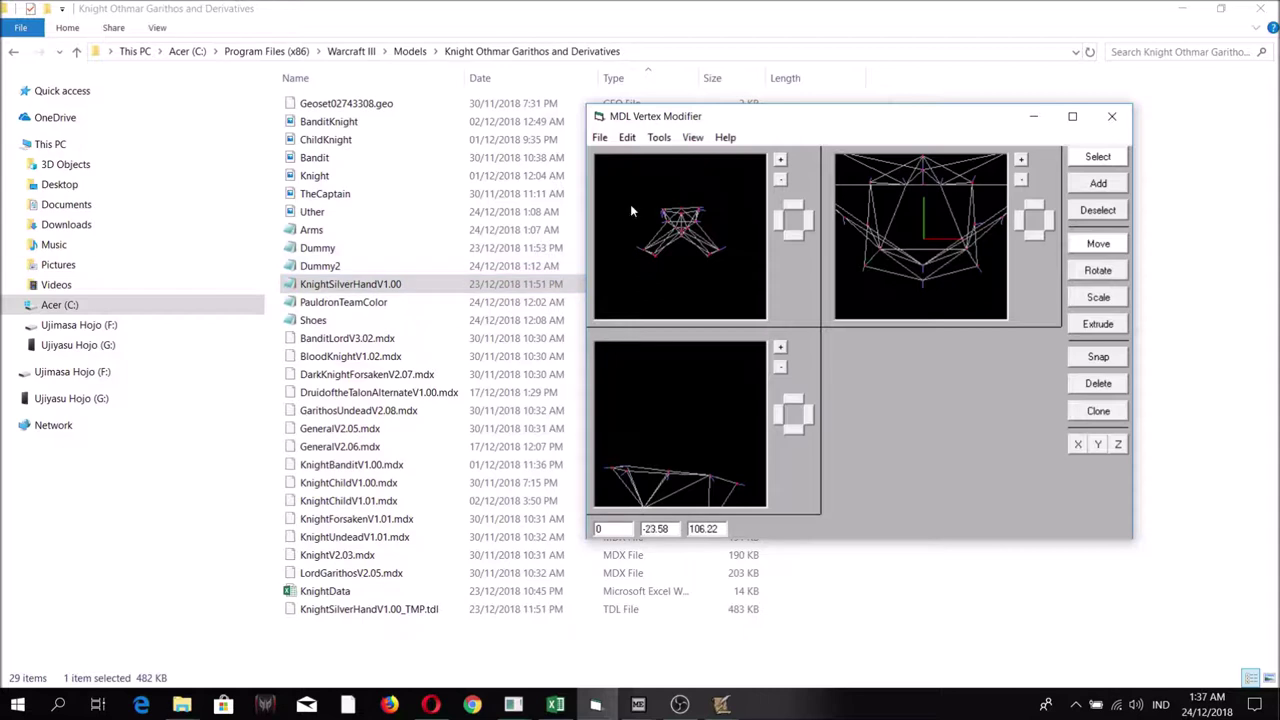
click(658, 137)
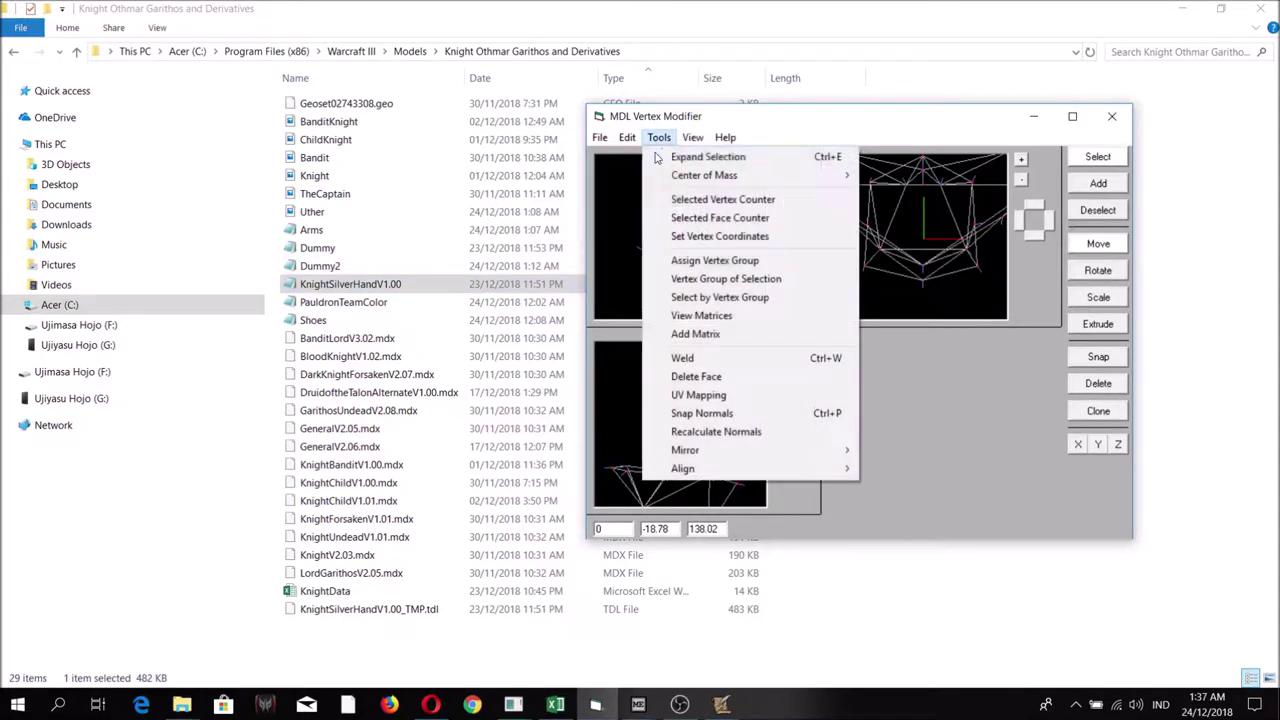
click(676, 282)
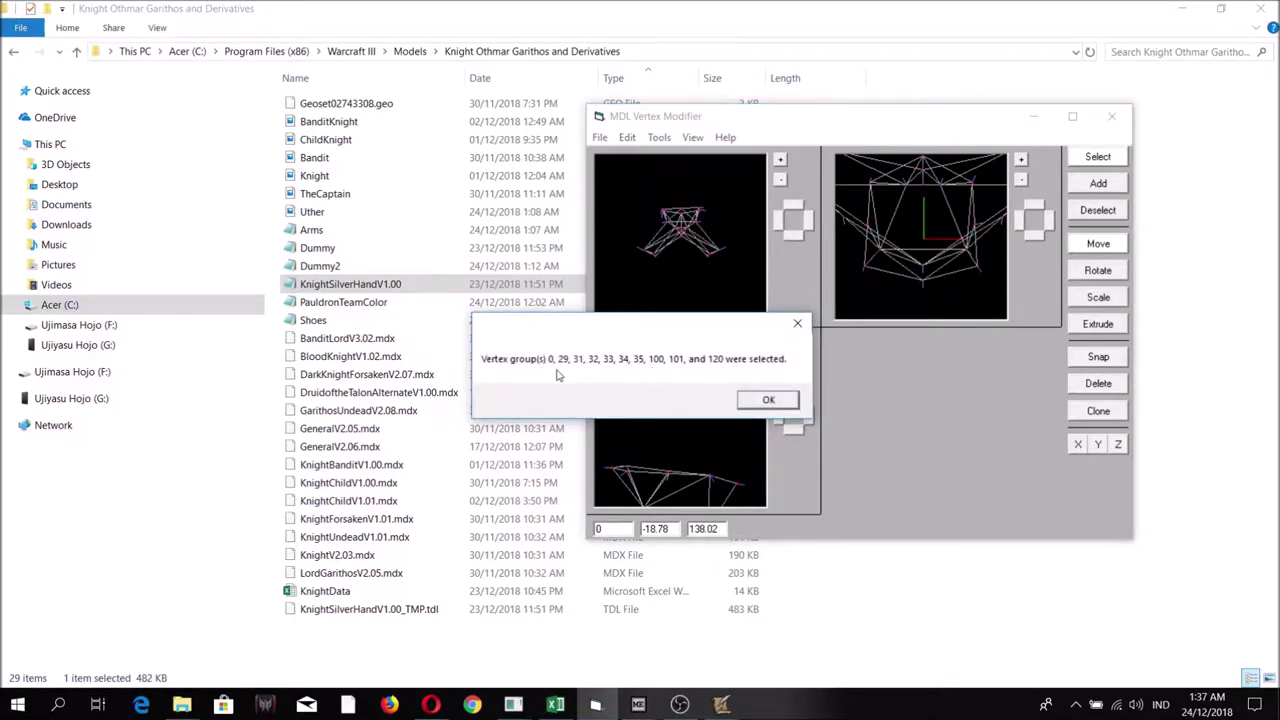
click(768, 400)
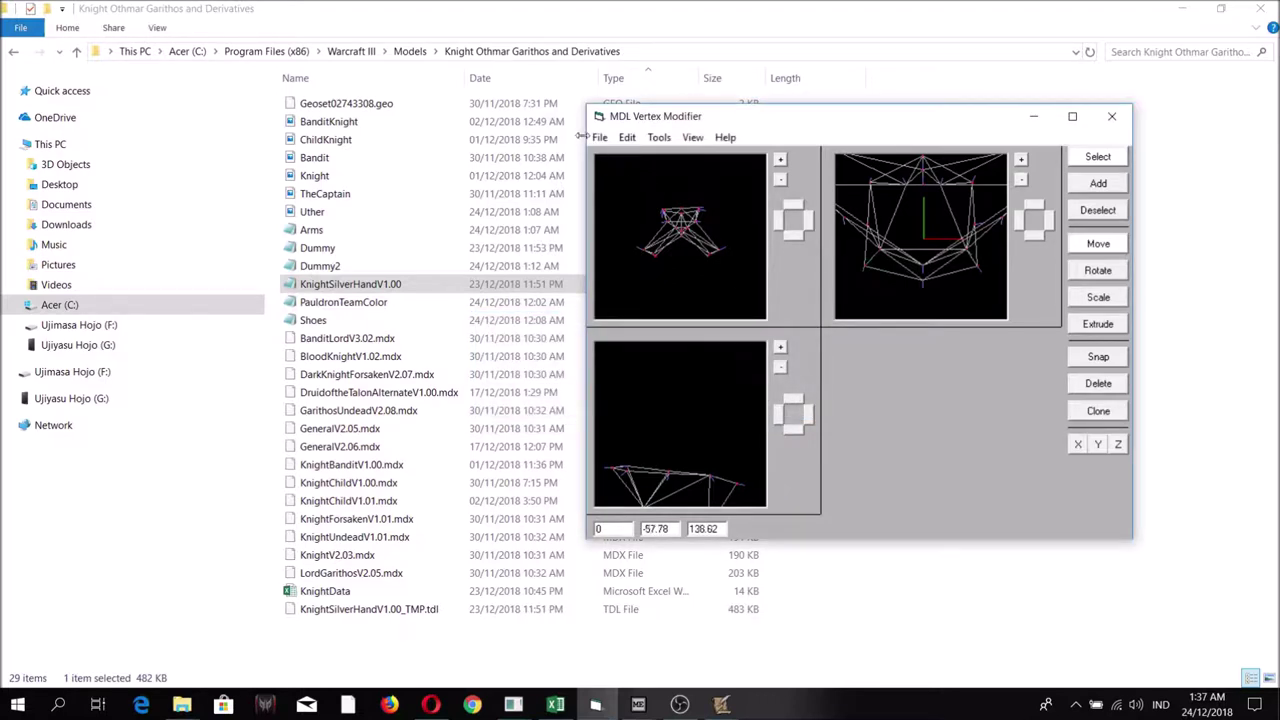
Step: Switch the MDL Vertex Modifier to geoset 12 of the knight model
click(599, 137)
click(612, 176)
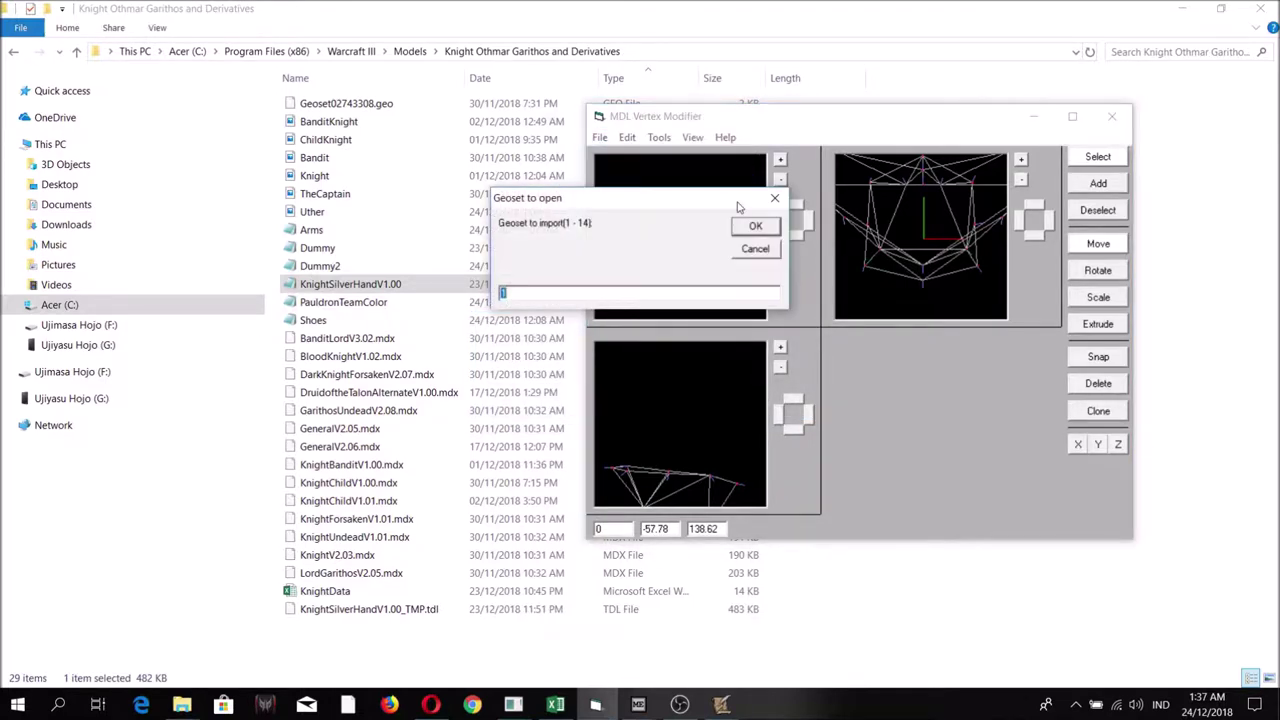
text(12)
click(751, 228)
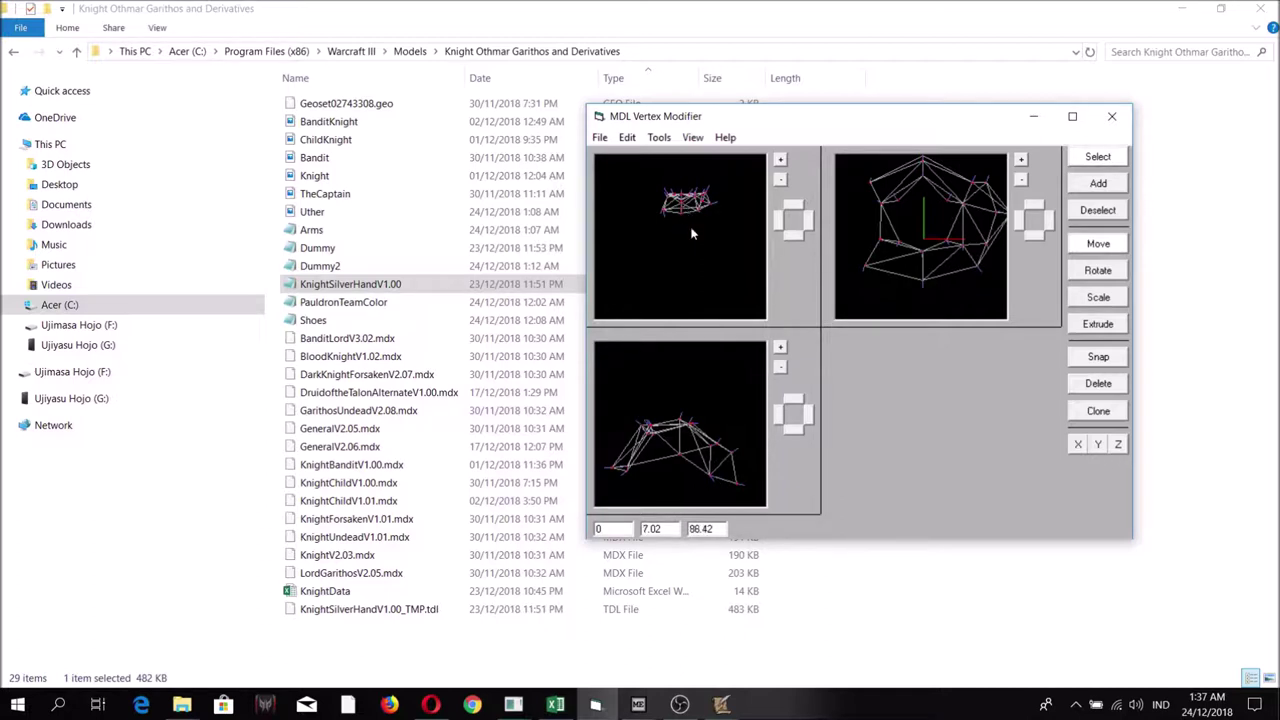
Step: Check the vertex group of the geoset's selected original vertices and move them down, clear of their original position
click(658, 140)
click(686, 280)
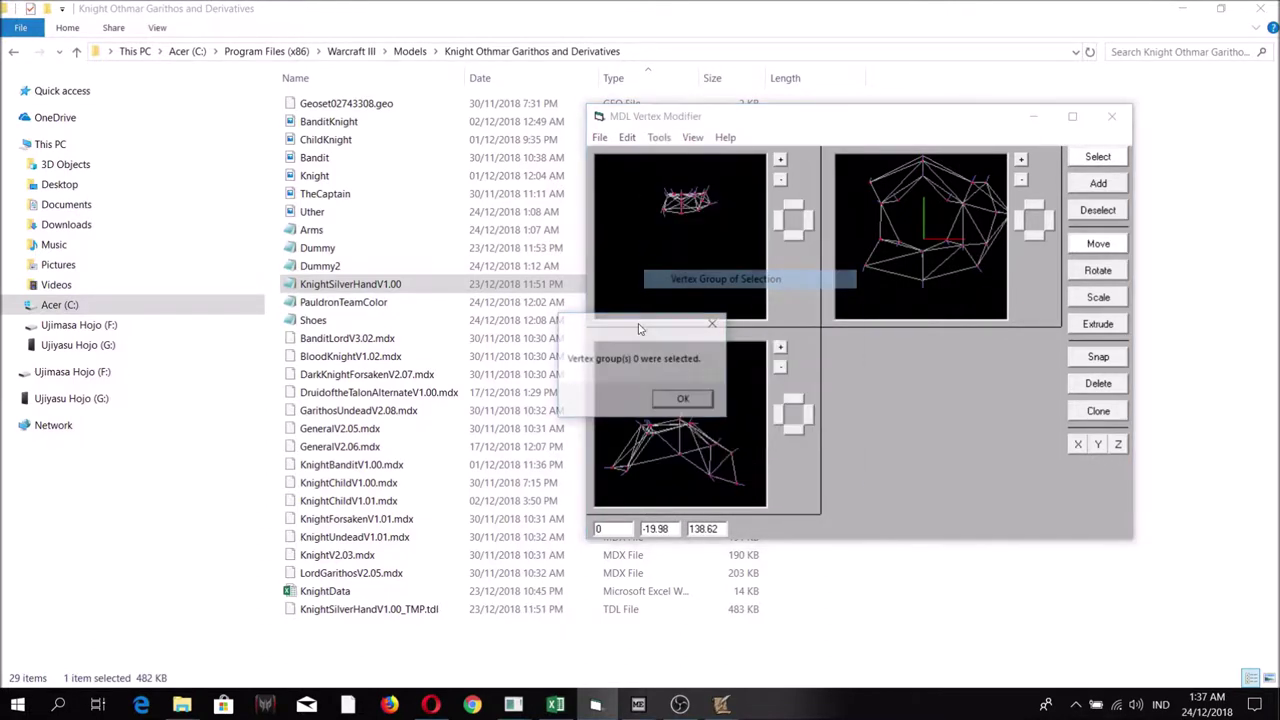
click(686, 399)
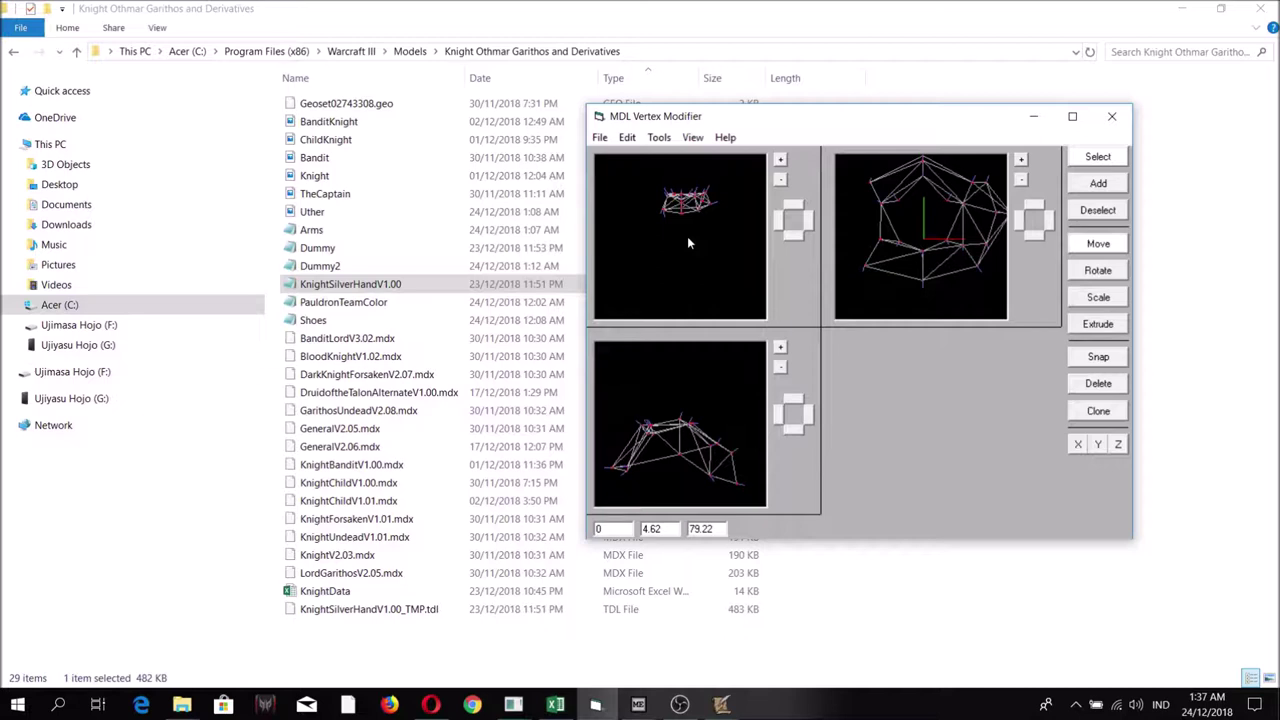
drag(689, 249, 693, 265)
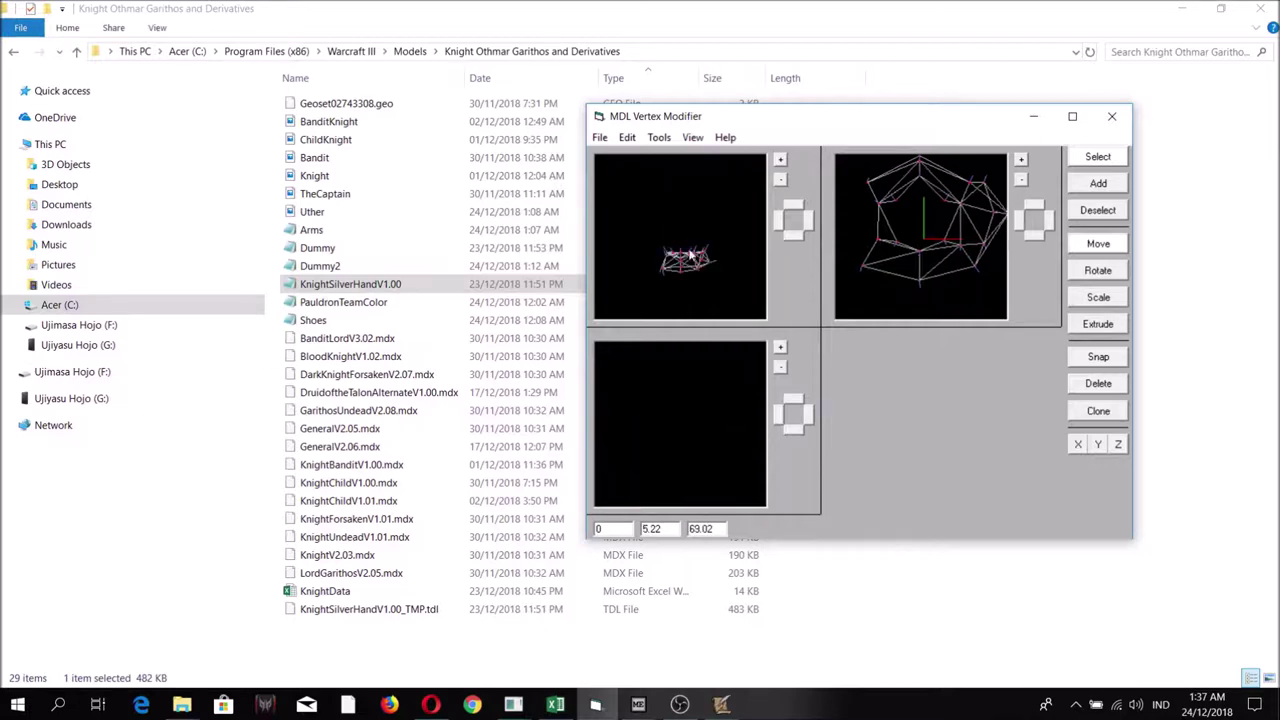
Step: Merge the geoset of the Dummy model into the current geoset
click(600, 137)
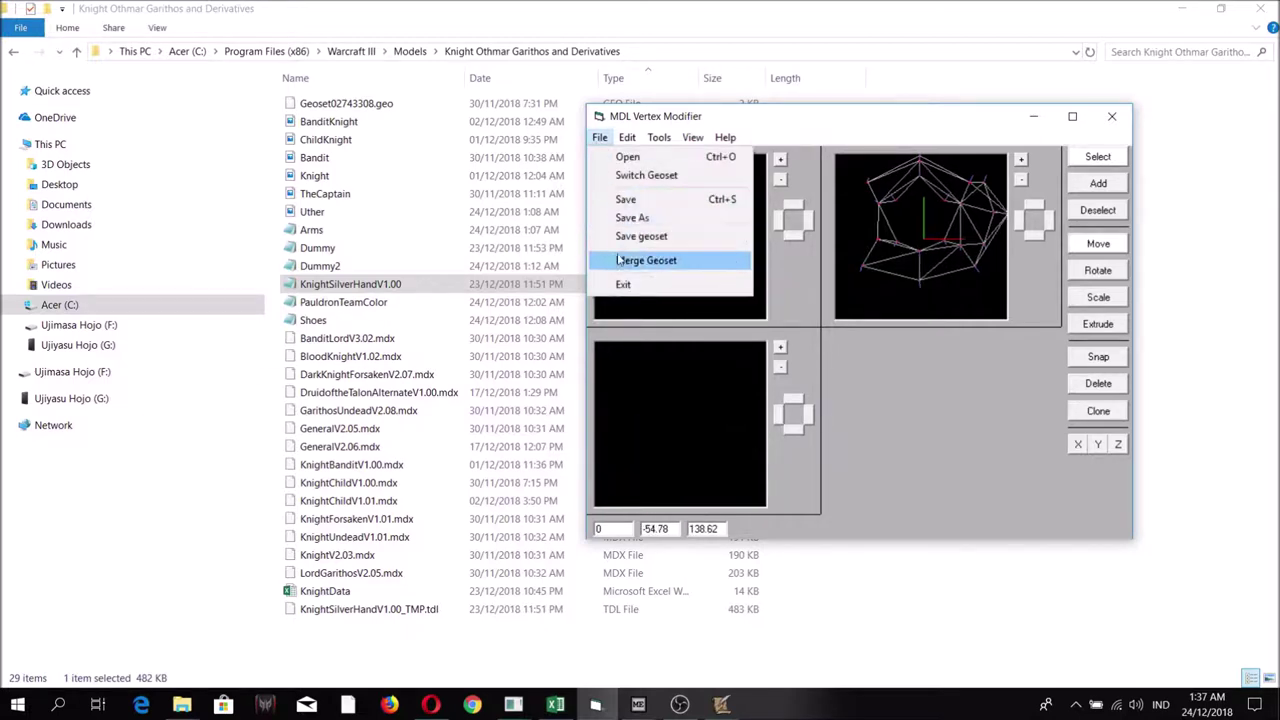
click(645, 260)
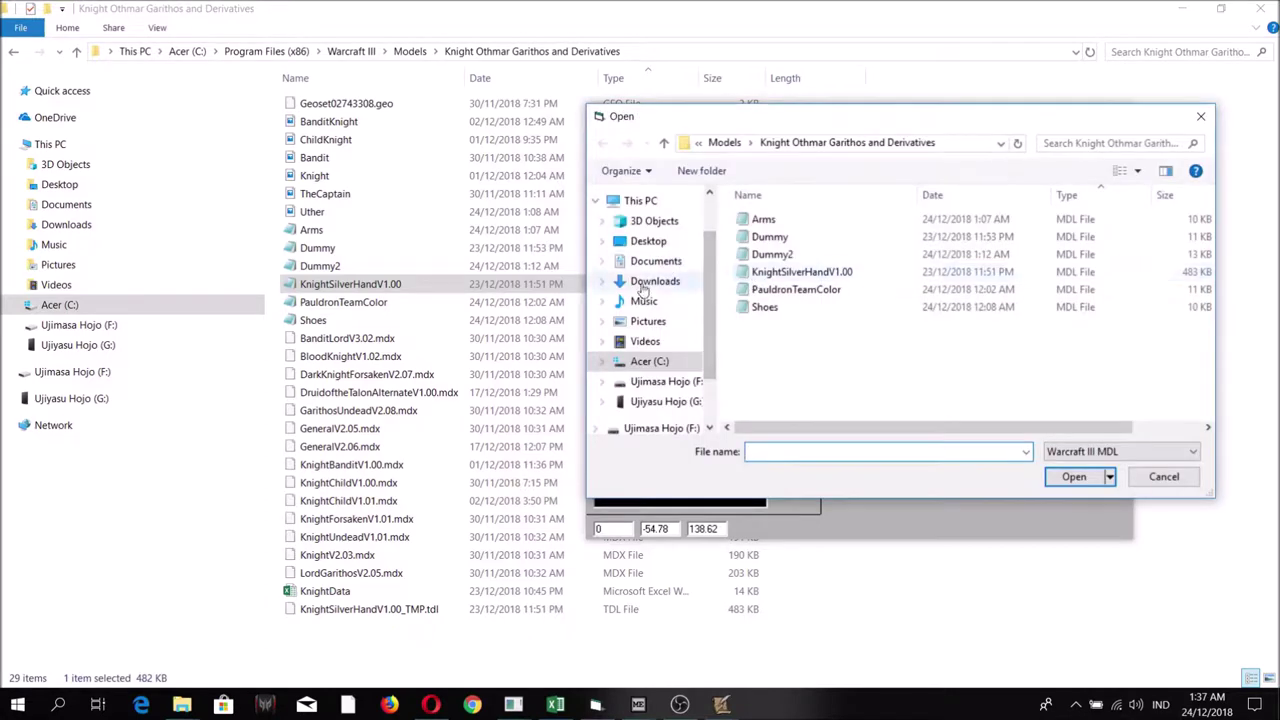
click(767, 238)
click(1074, 476)
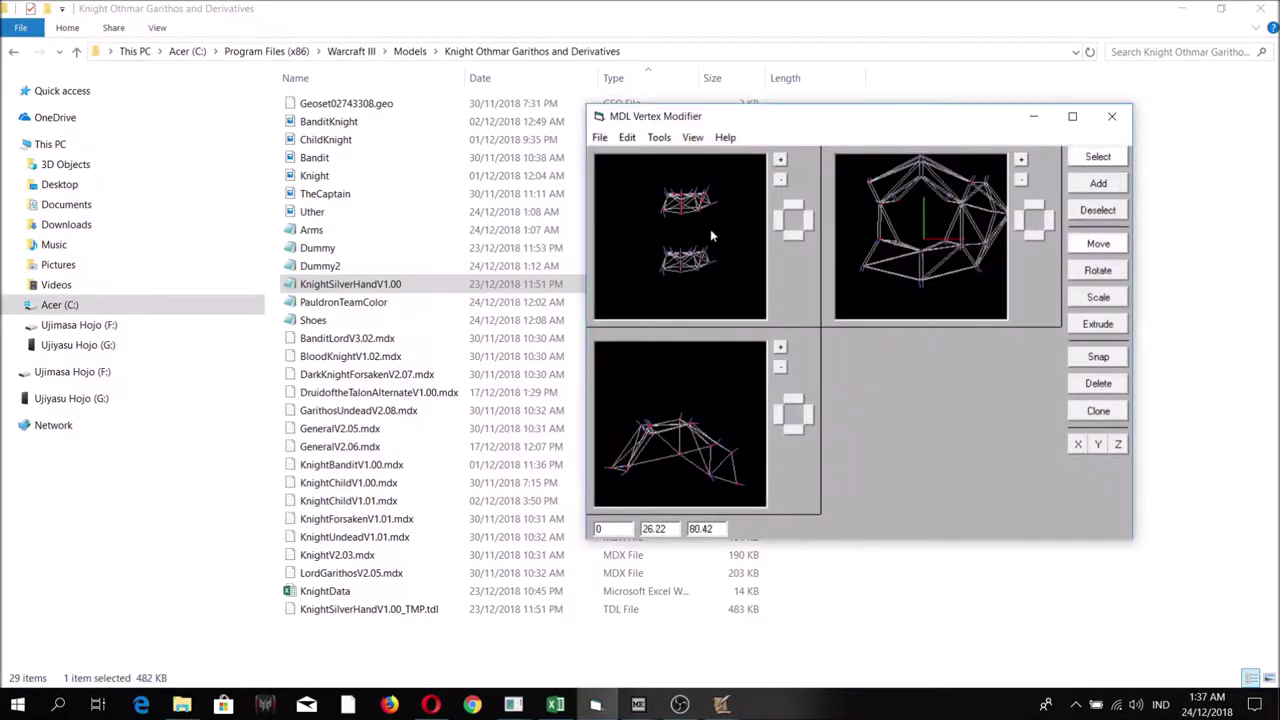
Step: Check the vertex groups of the merged Dummy piece and look through all pages of the geoset's matrices
click(656, 140)
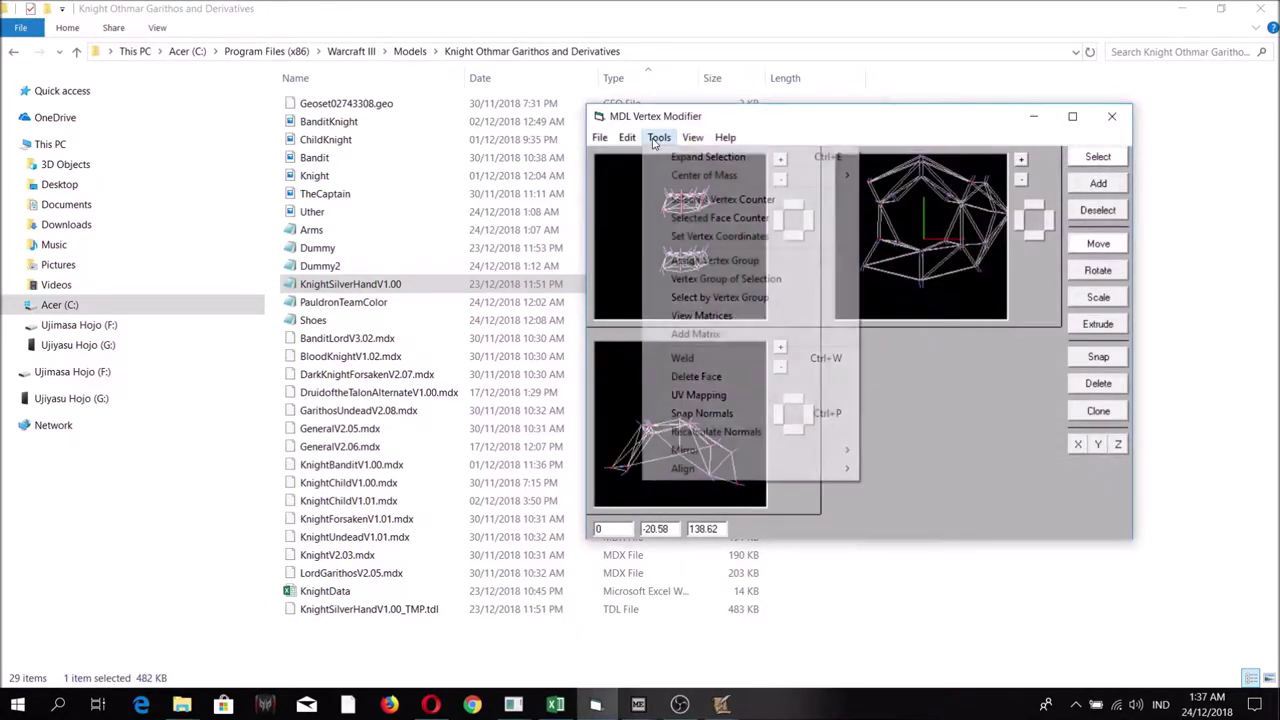
click(686, 280)
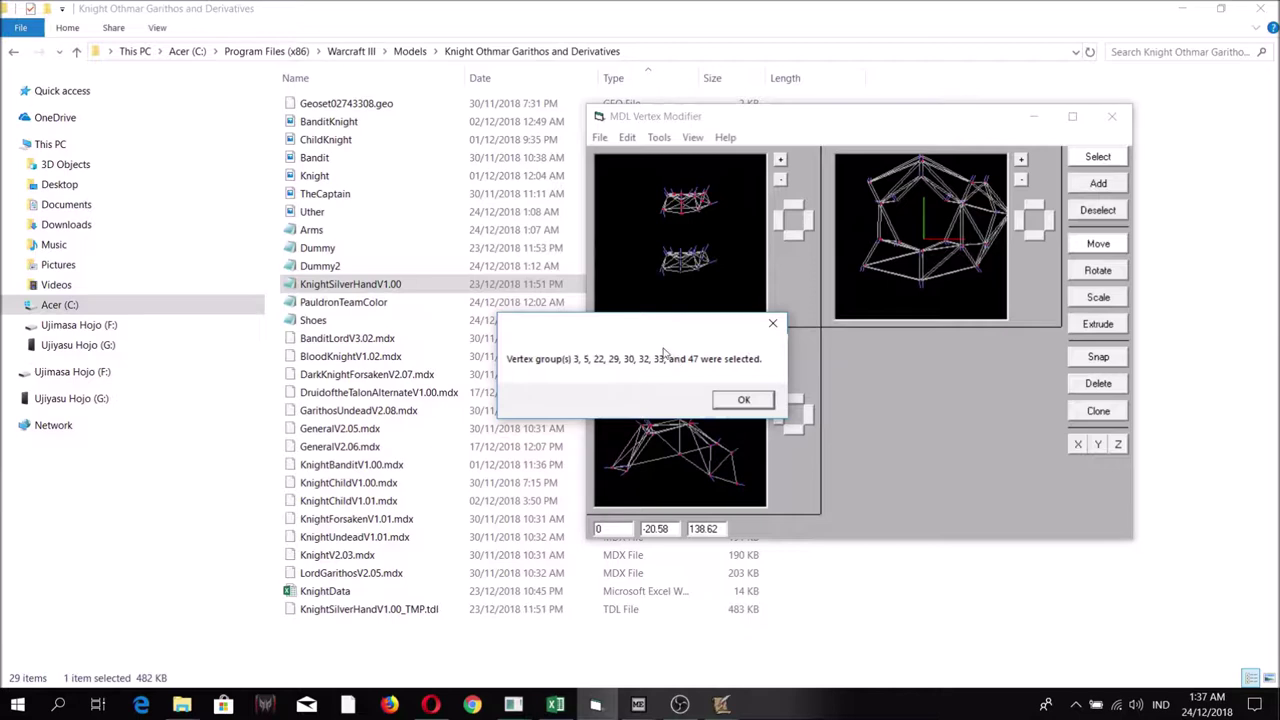
click(742, 399)
click(659, 137)
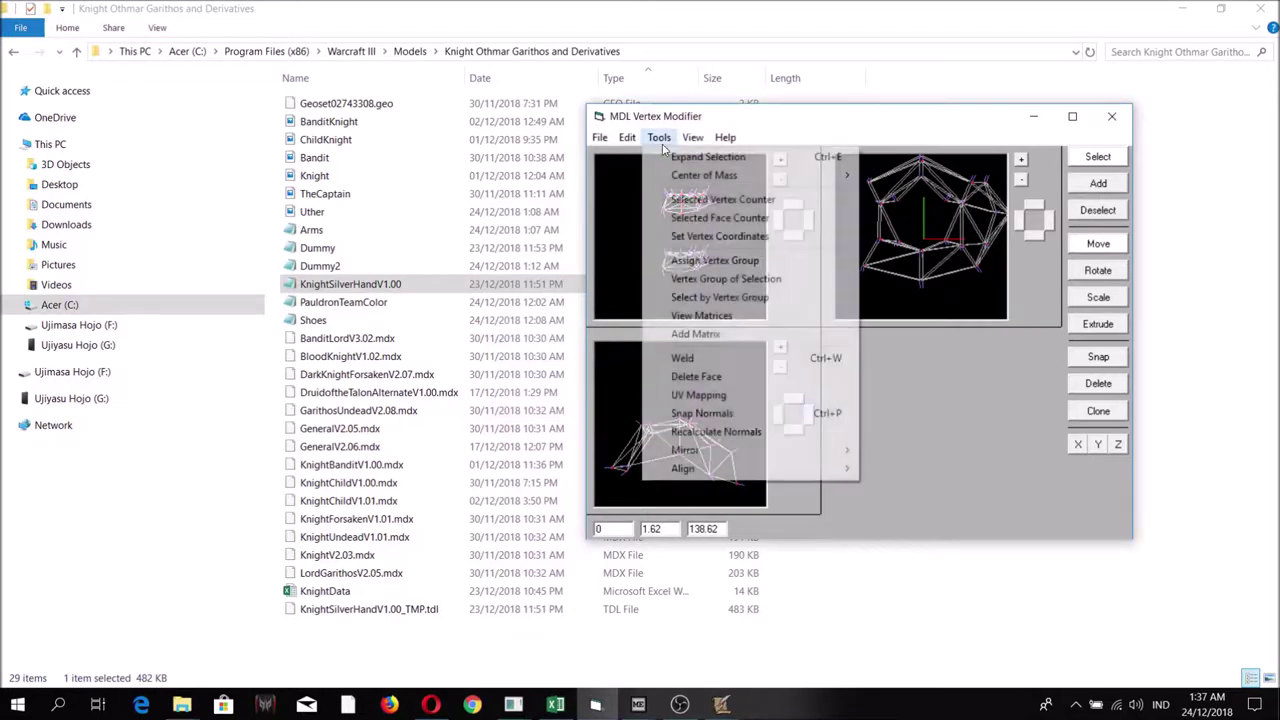
click(680, 314)
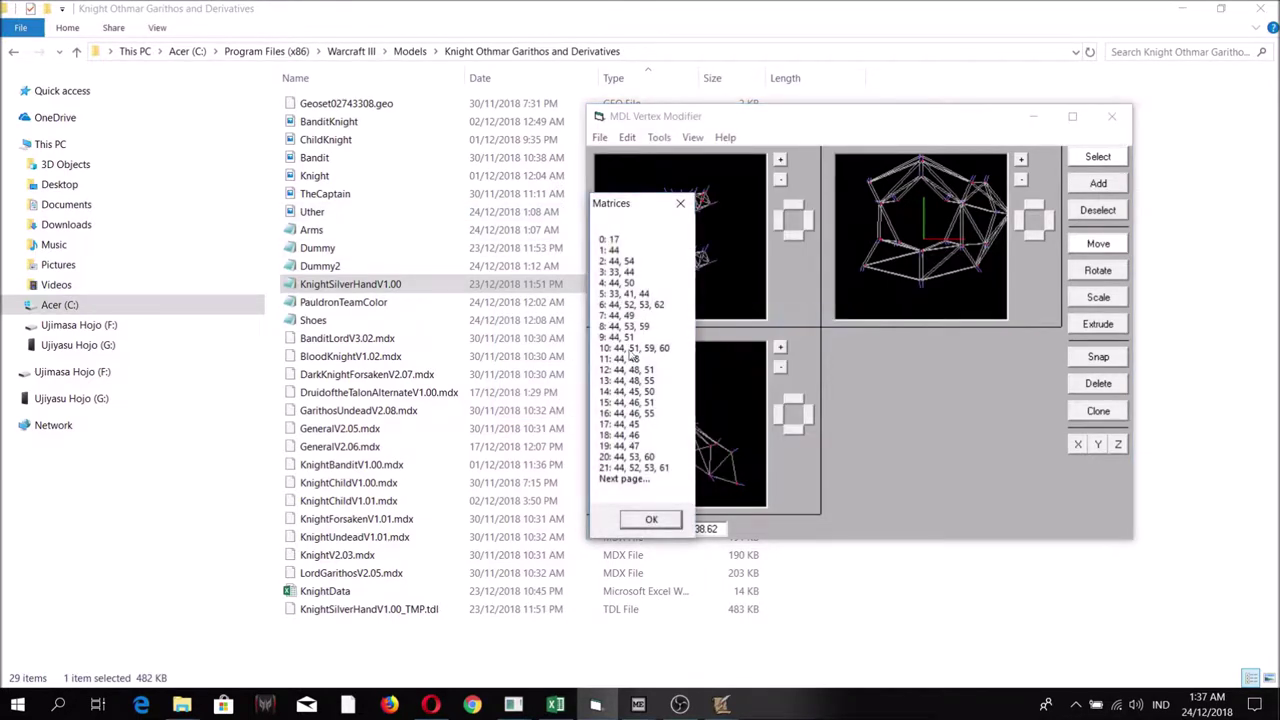
click(640, 519)
click(648, 530)
click(652, 532)
click(655, 534)
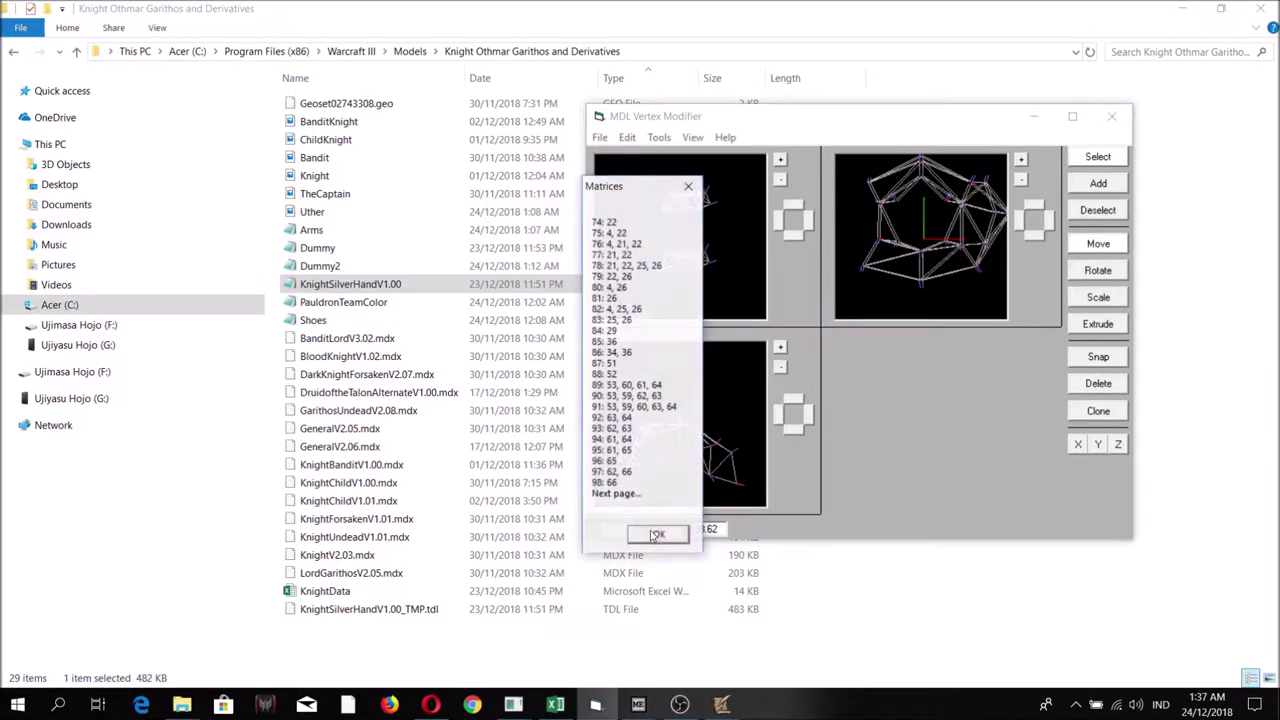
click(655, 534)
click(652, 515)
Step: Select the lower, moved original piece and delete it
click(1094, 160)
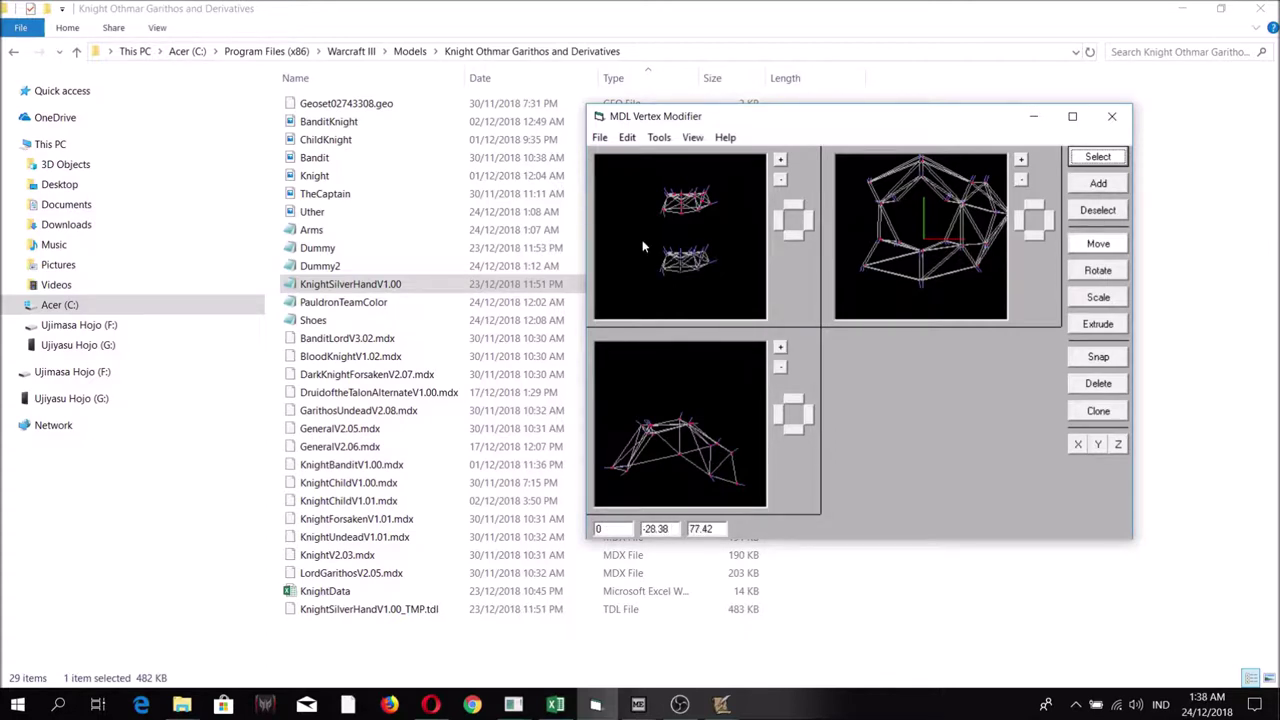
drag(747, 295, 684, 250)
click(1080, 386)
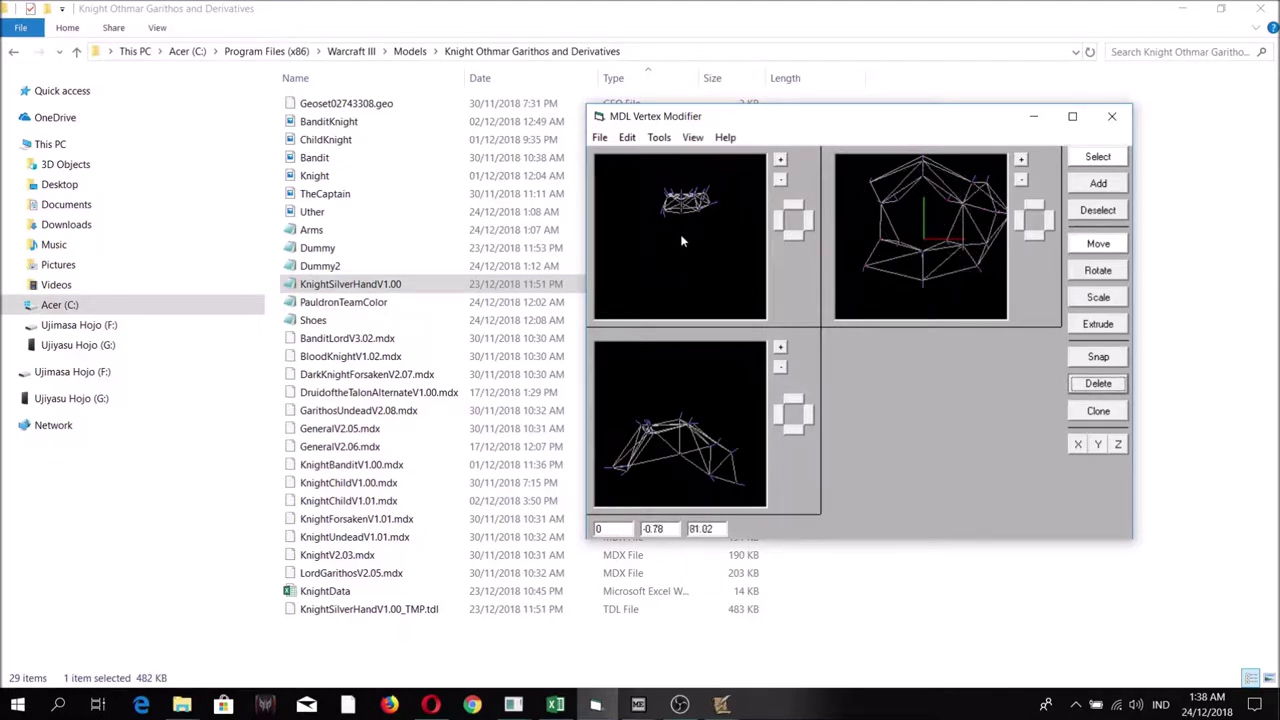
Step: Switch to the geoset with the shoe pieces and move its original vertices aside
click(599, 138)
click(645, 175)
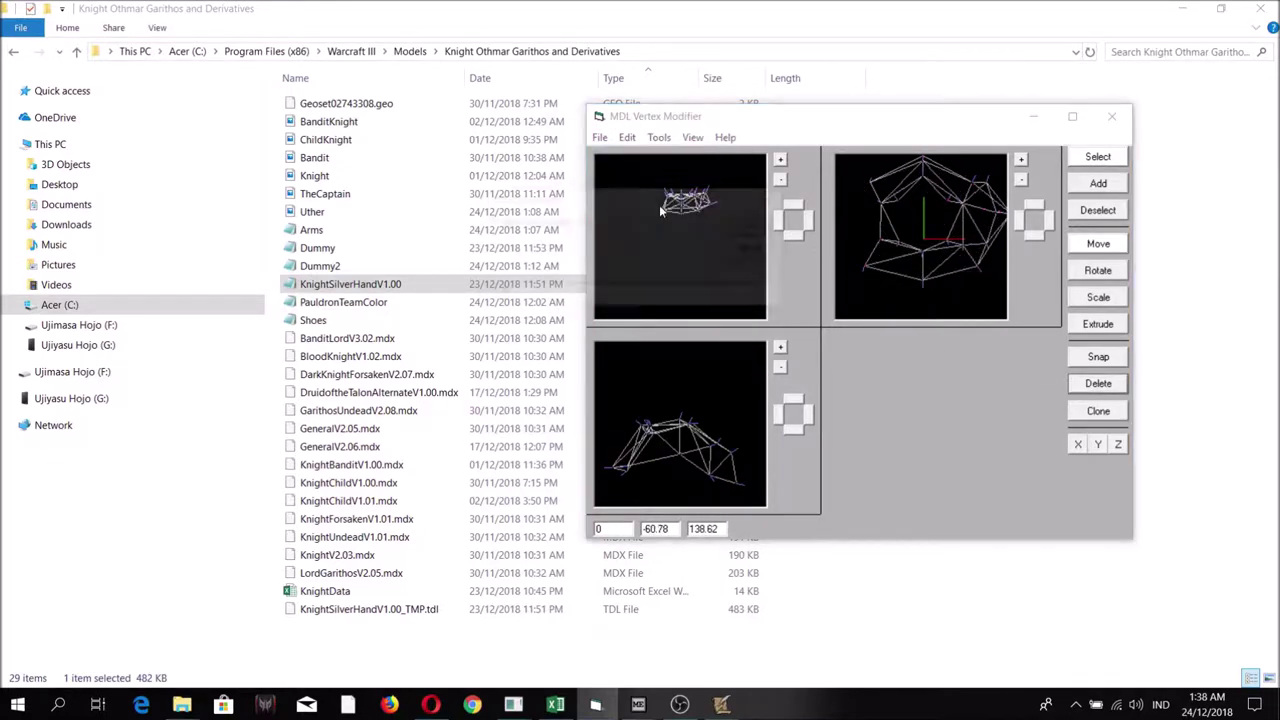
click(760, 224)
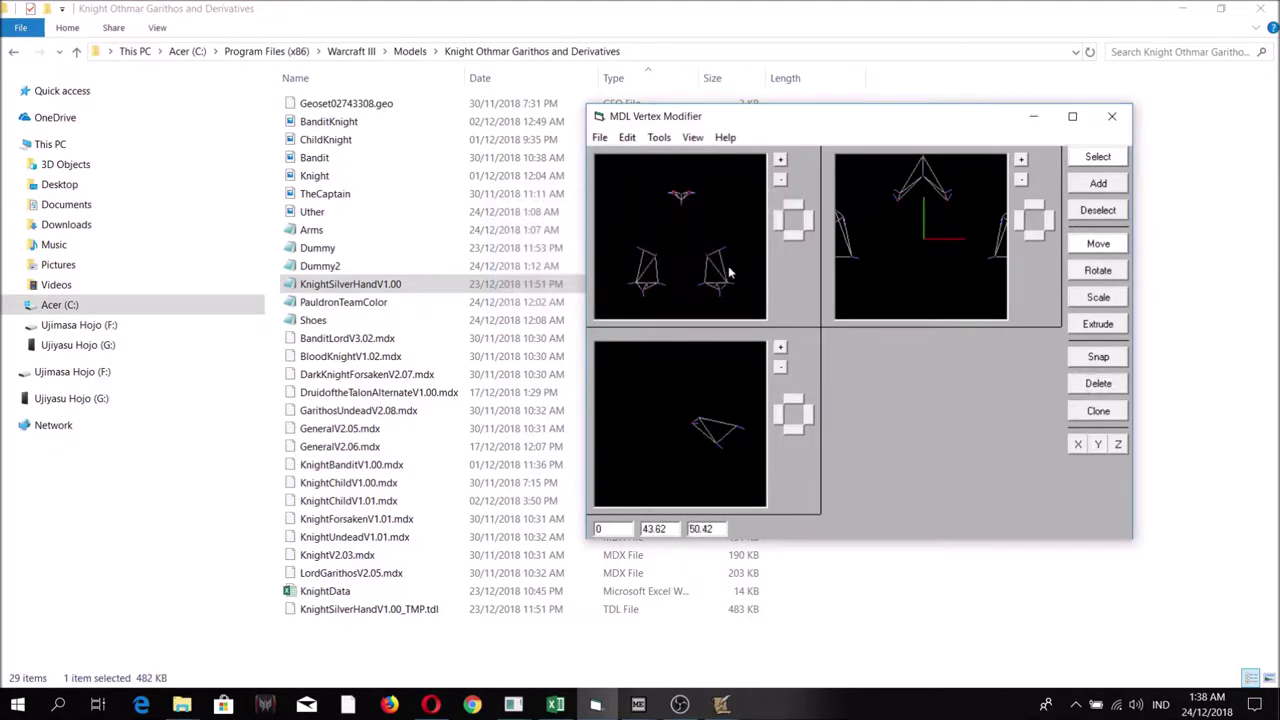
click(614, 188)
Step: Merge the geoset of the Shoes model into the current geoset
click(600, 138)
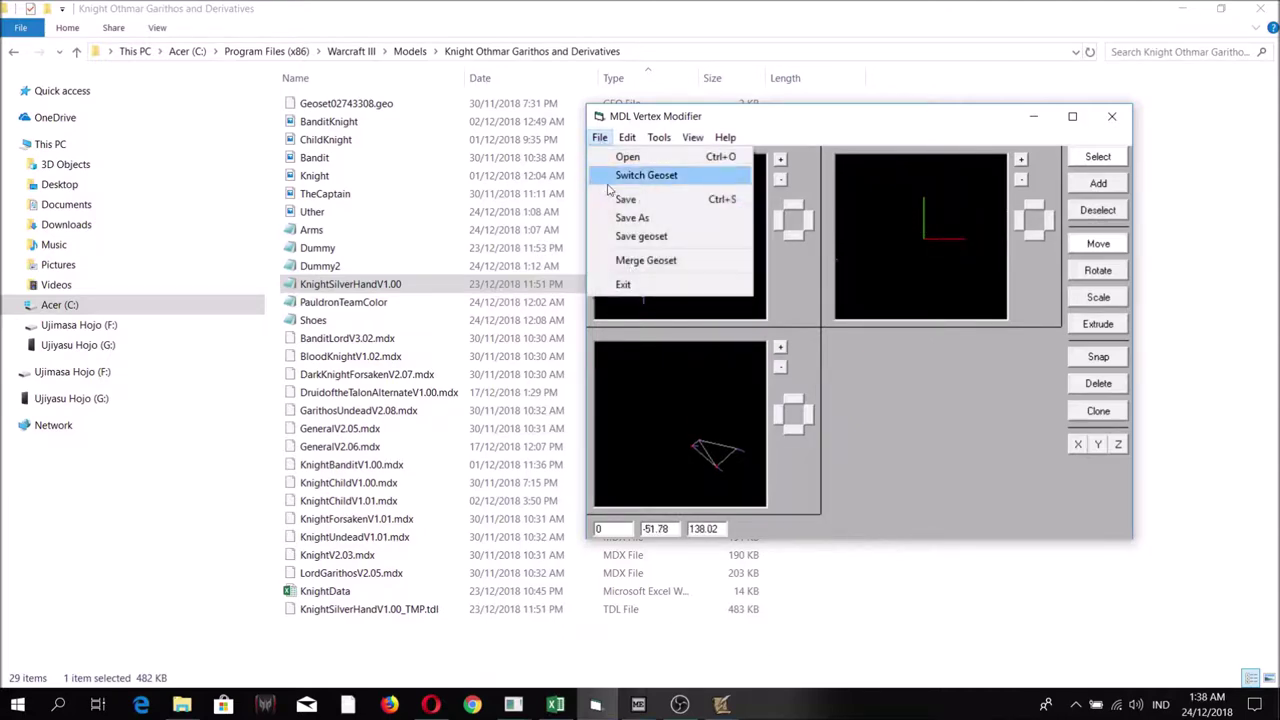
click(668, 257)
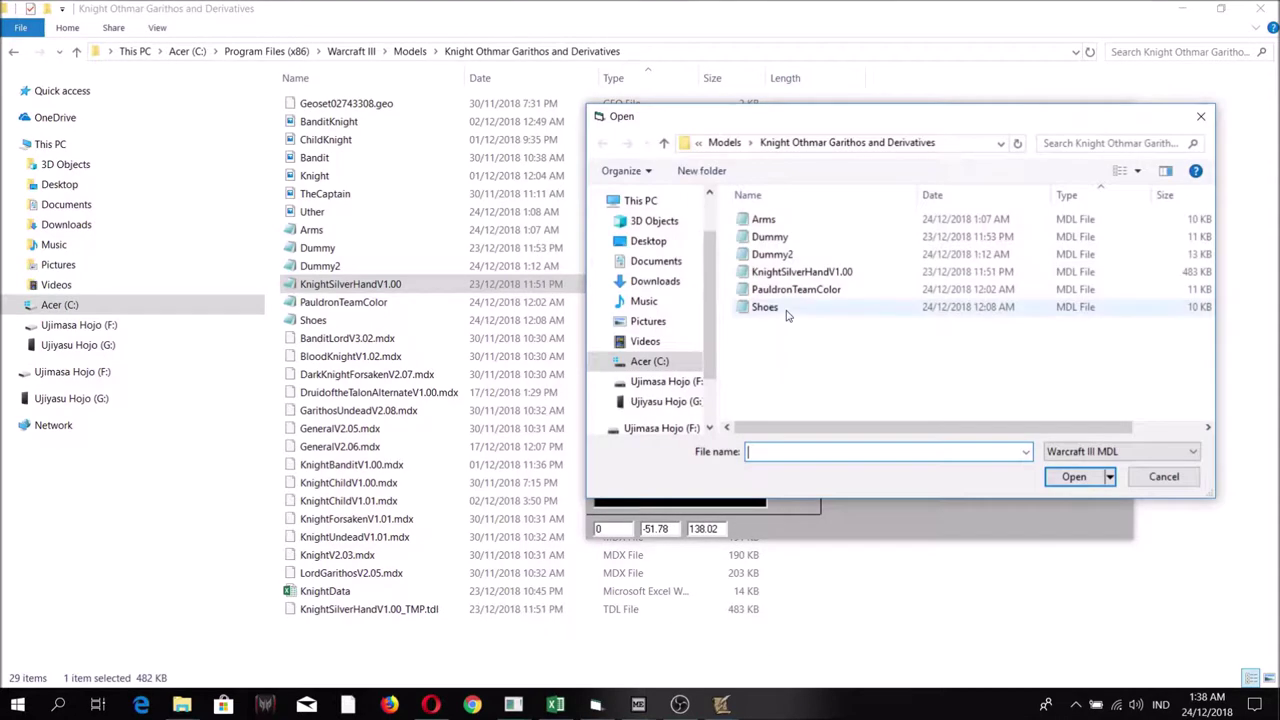
click(766, 307)
click(1070, 478)
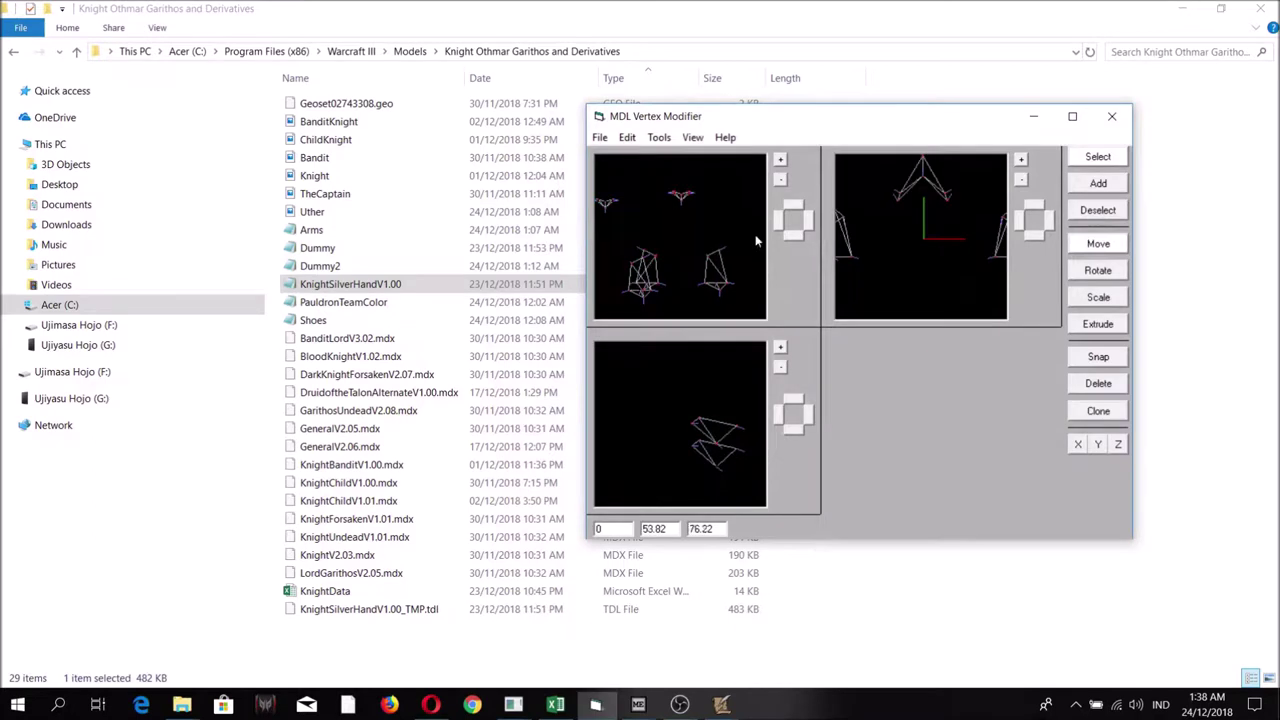
Step: Invert the selection to the original shoe vertices and delete them
click(781, 183)
click(627, 137)
click(672, 198)
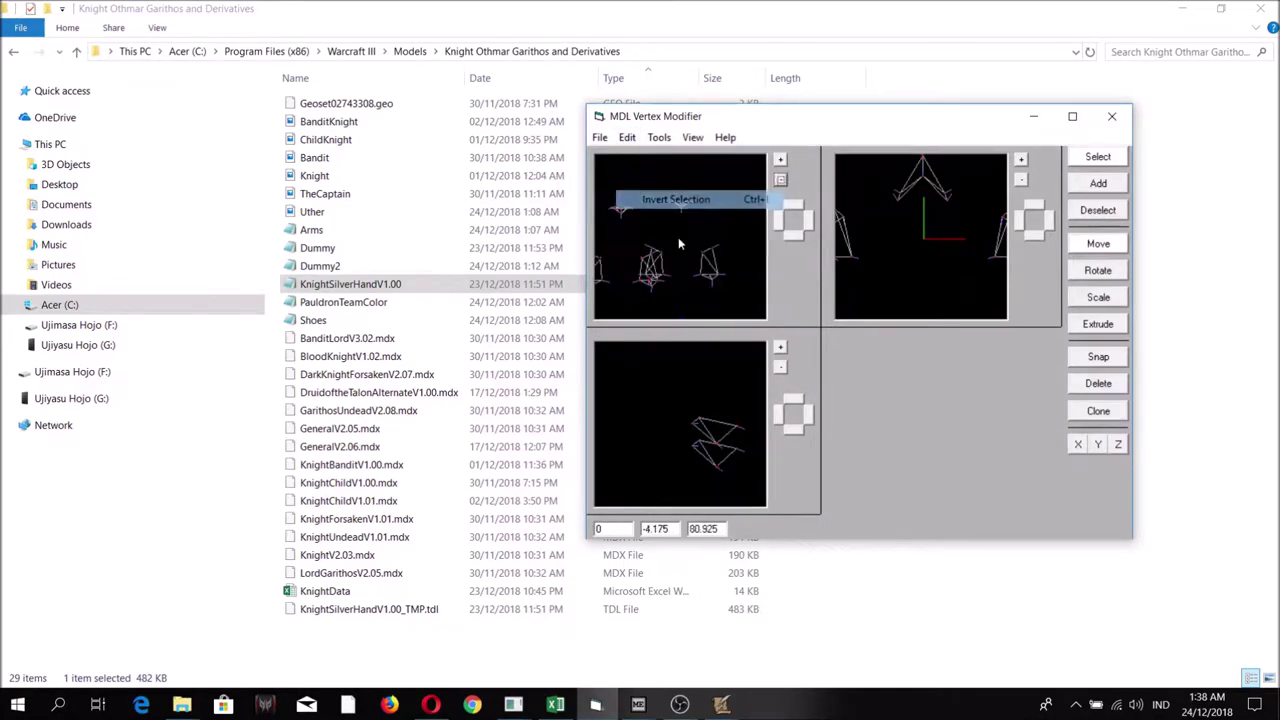
click(1096, 384)
Step: Switch to the pauldron team color geoset and move its original vertices down and aside
click(603, 138)
click(634, 174)
click(752, 228)
drag(685, 241, 637, 176)
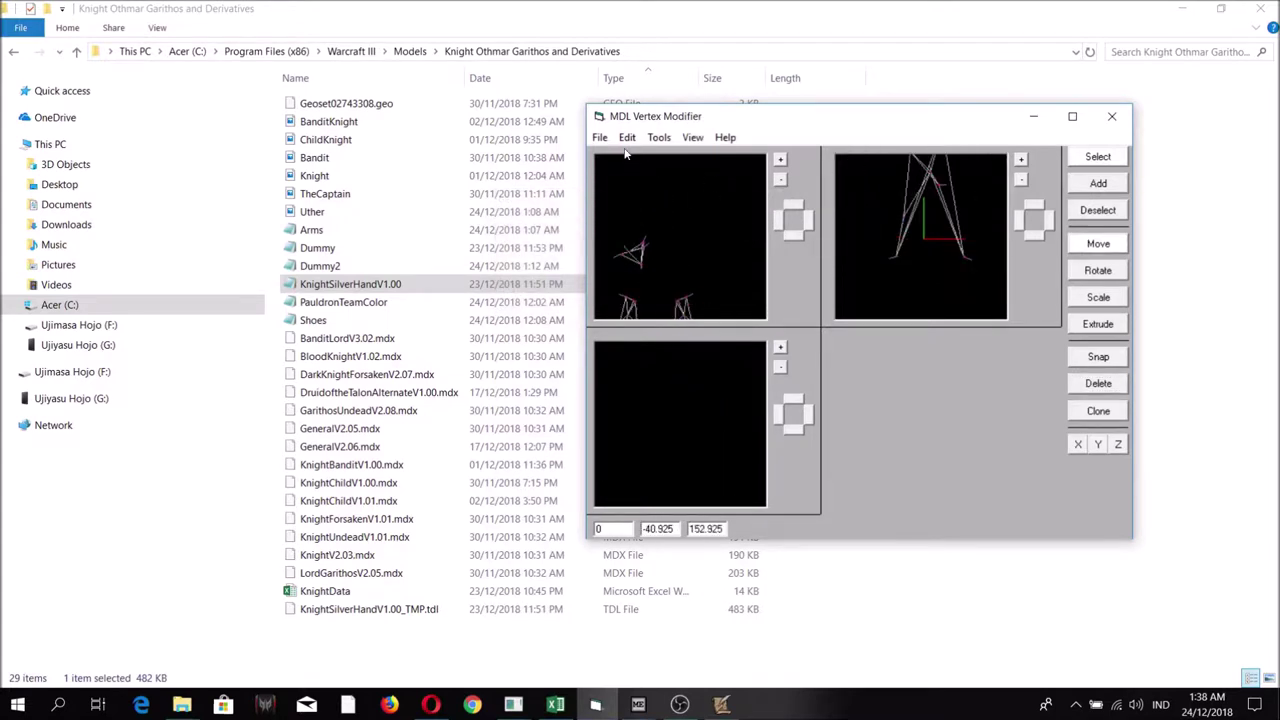
Step: Merge the geoset of the PauldronTeamColor model into the current geoset
click(599, 137)
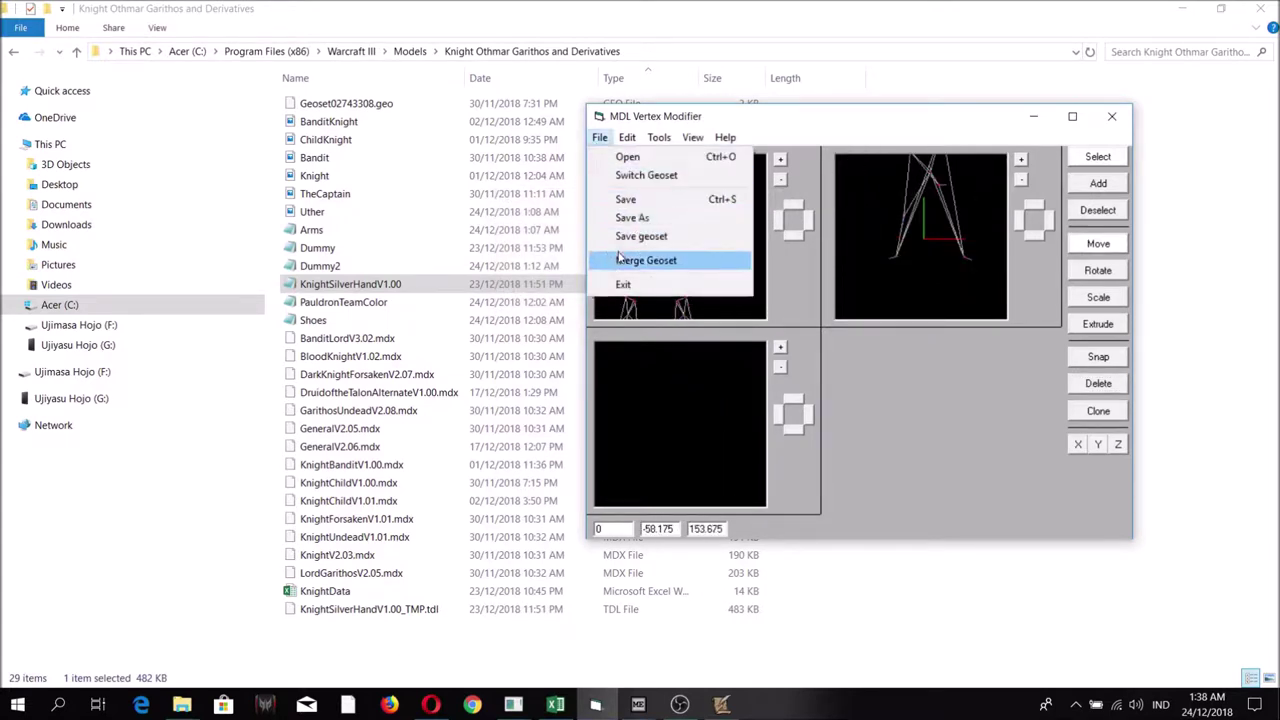
click(640, 261)
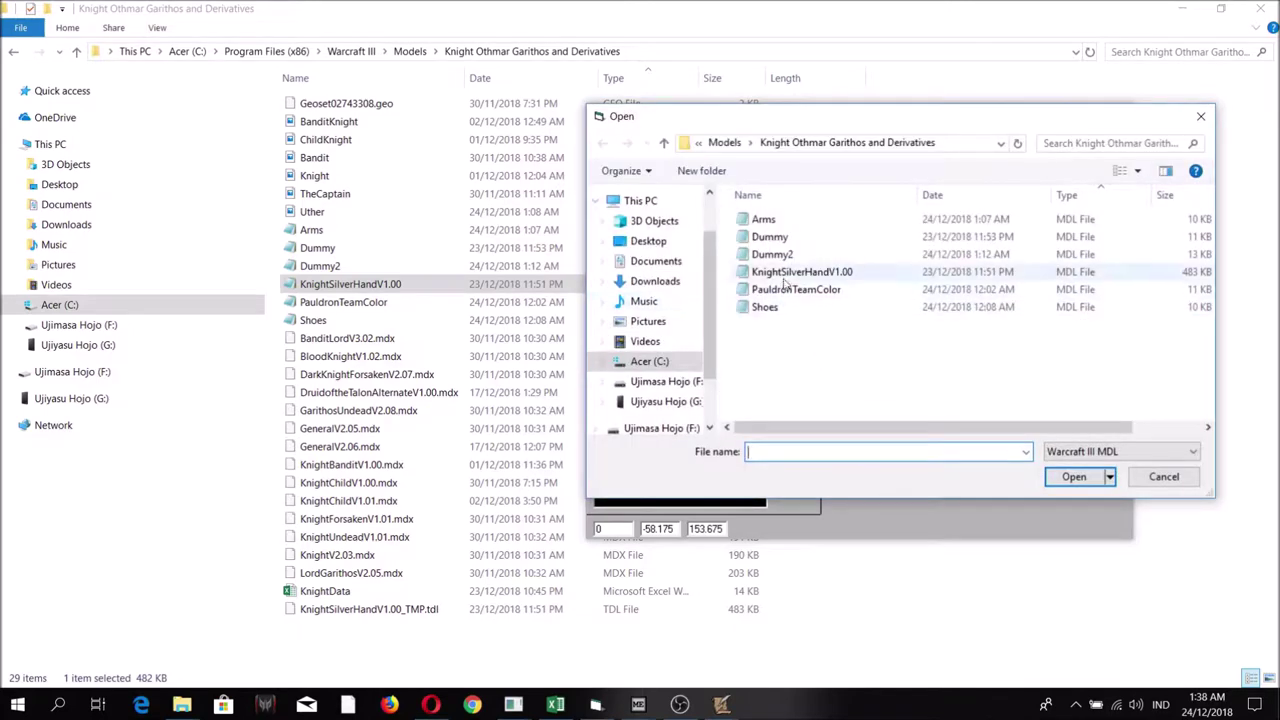
click(795, 289)
click(1073, 477)
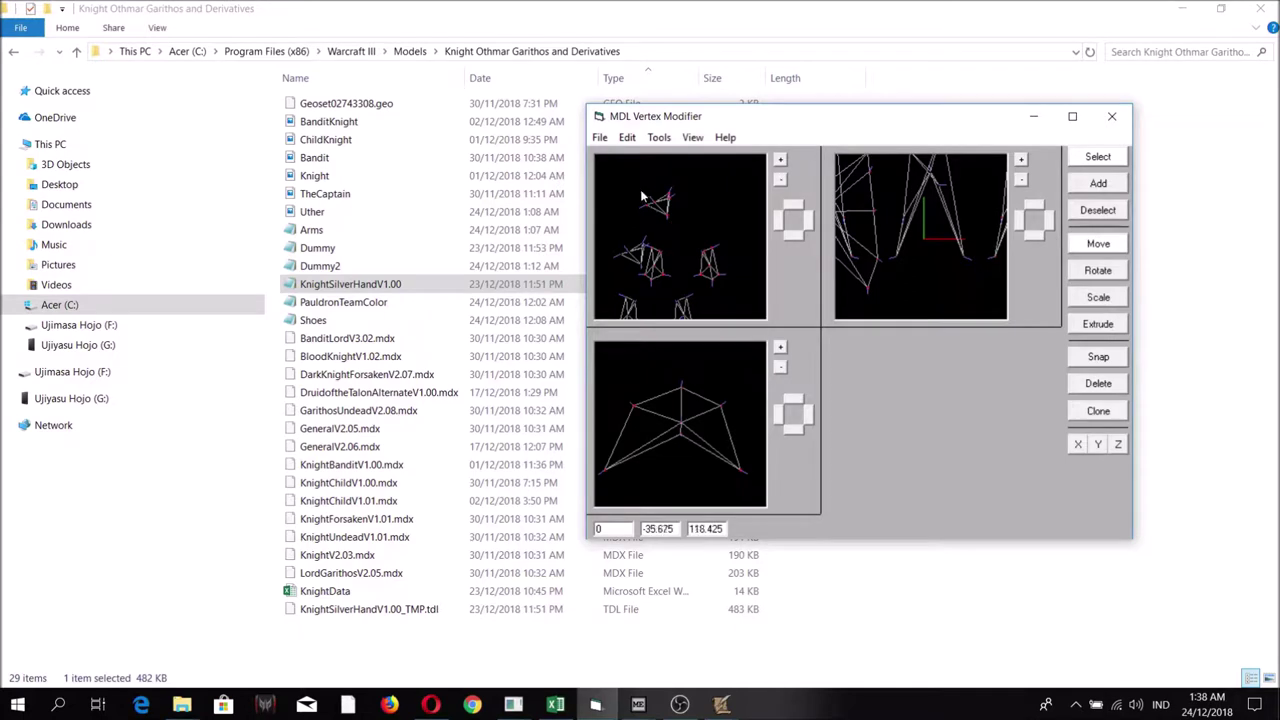
Step: Invert the selection to the original pauldron team color vertices and delete them
click(627, 137)
click(656, 203)
click(1095, 384)
Step: Save the edited knight model under its existing file name
click(600, 138)
click(645, 197)
click(600, 138)
click(625, 197)
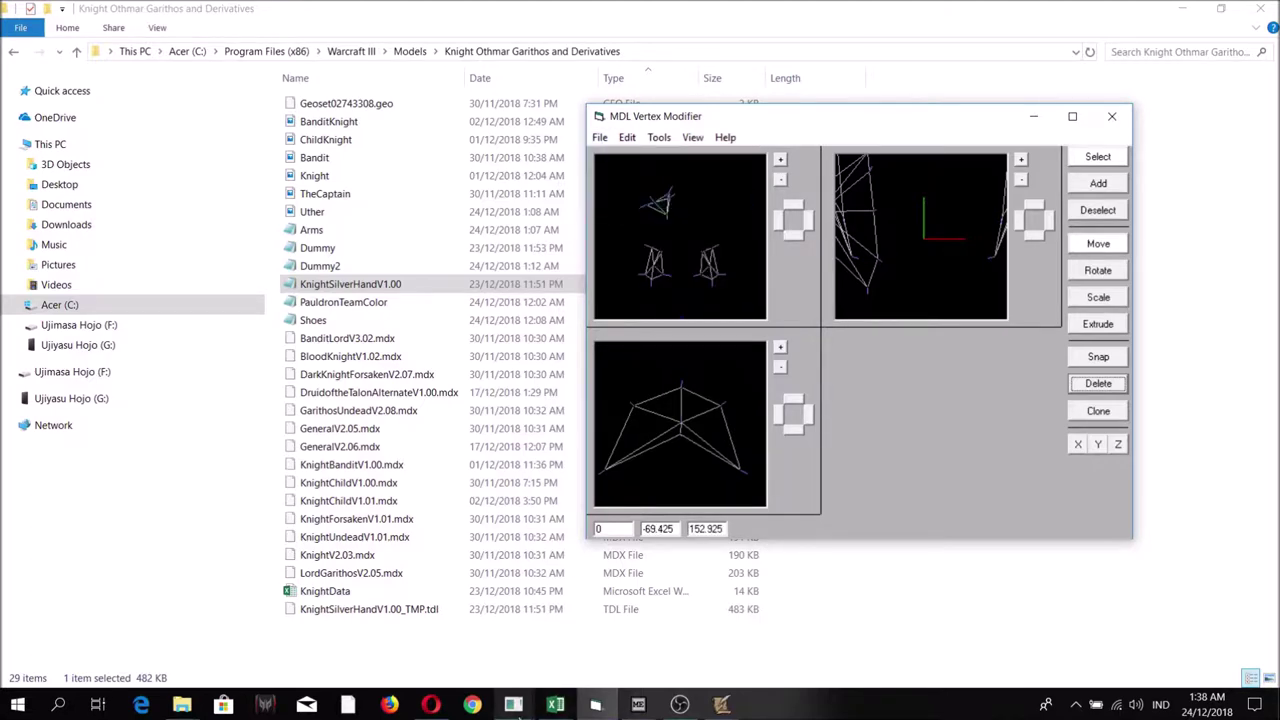
Step: Switch to War3 Model Editor and open the saved KnightSilverHandV1.00 MDL file
mouse_move(519, 710)
click(47, 650)
click(652, 123)
click(660, 166)
double_click(870, 371)
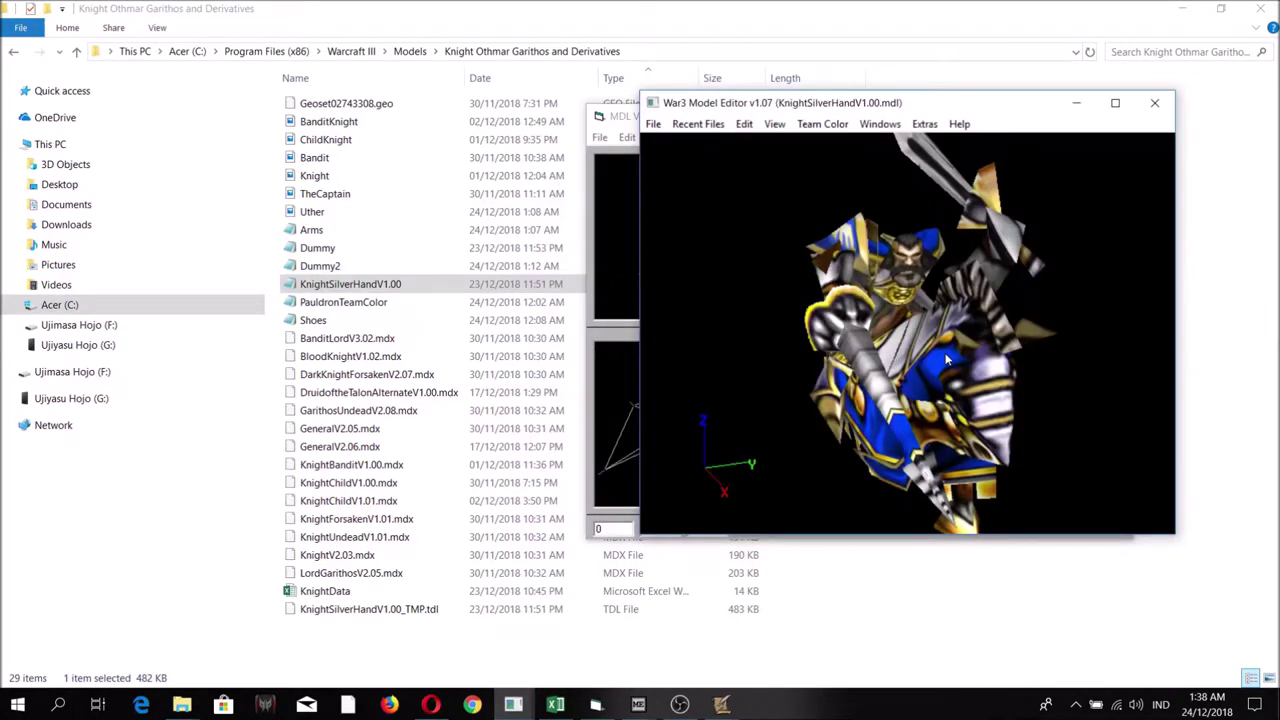
drag(947, 360, 931, 340)
Step: Open the animation controller beside the model view and preview the Spell animation on the knight
click(880, 124)
click(923, 163)
drag(677, 393, 586, 291)
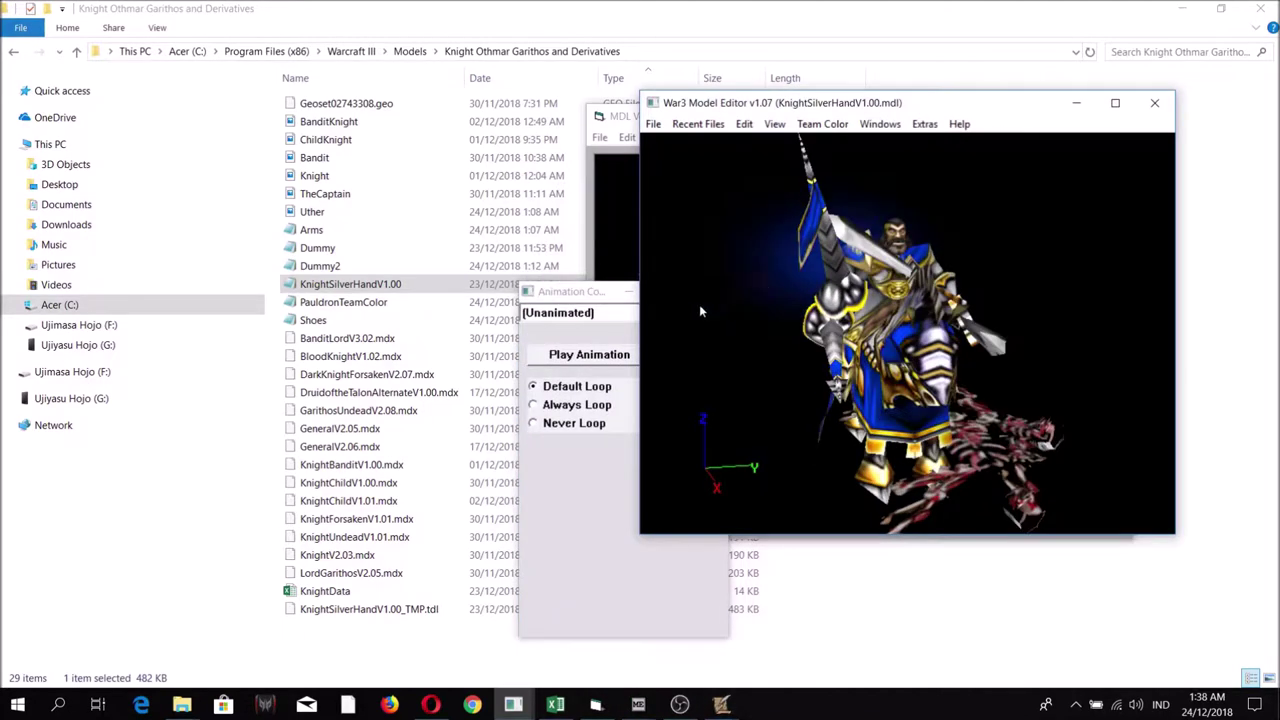
click(594, 316)
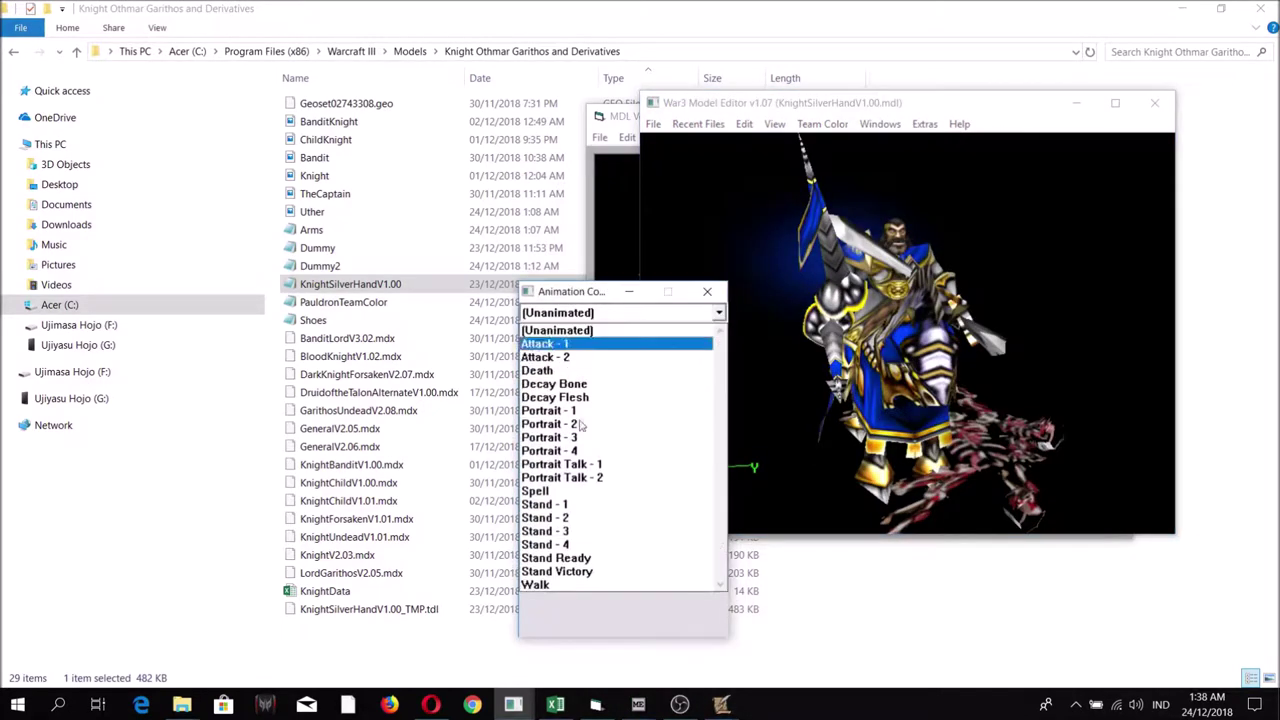
click(535, 492)
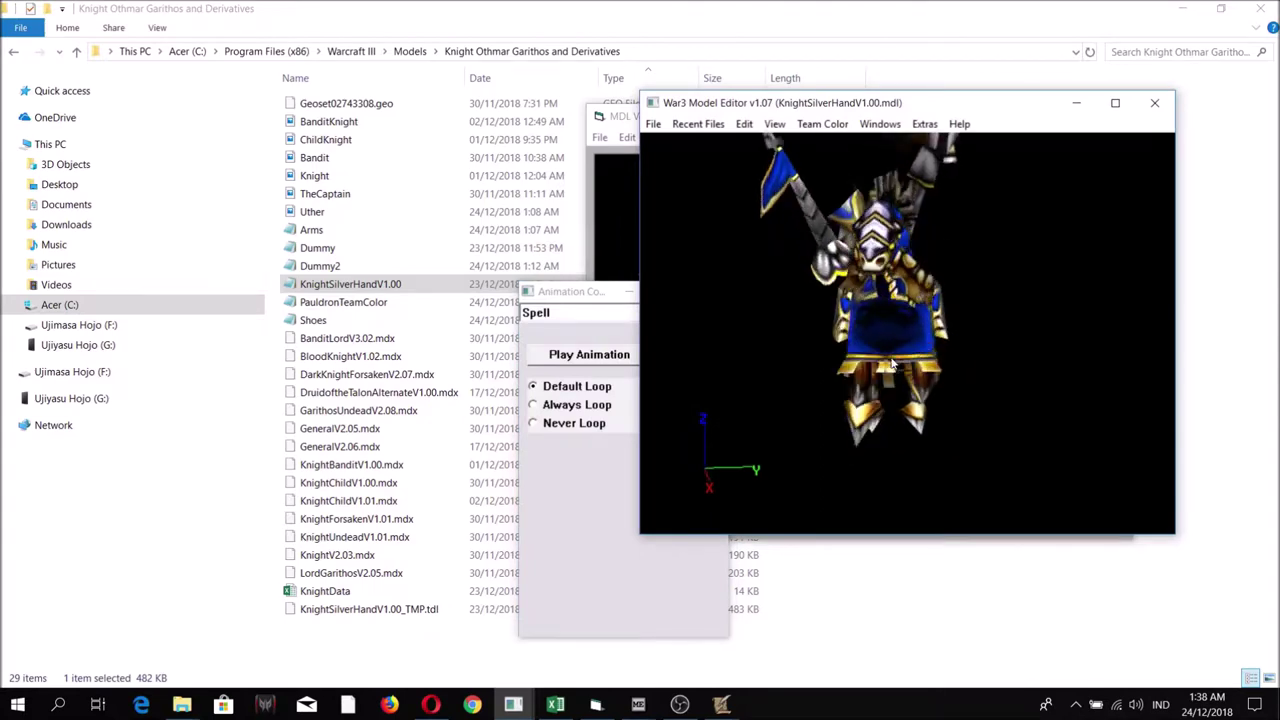
scroll(848, 350, up, 3)
scroll(848, 350, down, 3)
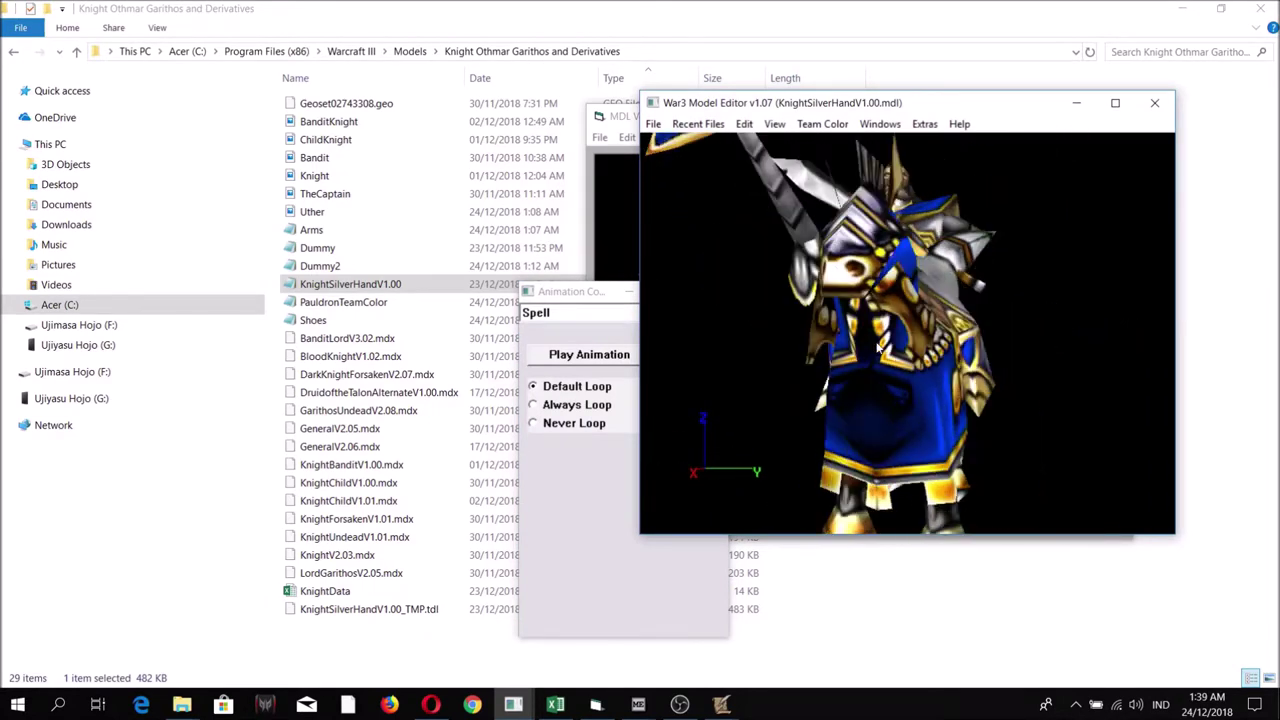
Step: Preview the Walk animation and inspect from several angles how the attached pieces follow the knight
click(555, 318)
scroll(555, 400, down, 2)
click(537, 584)
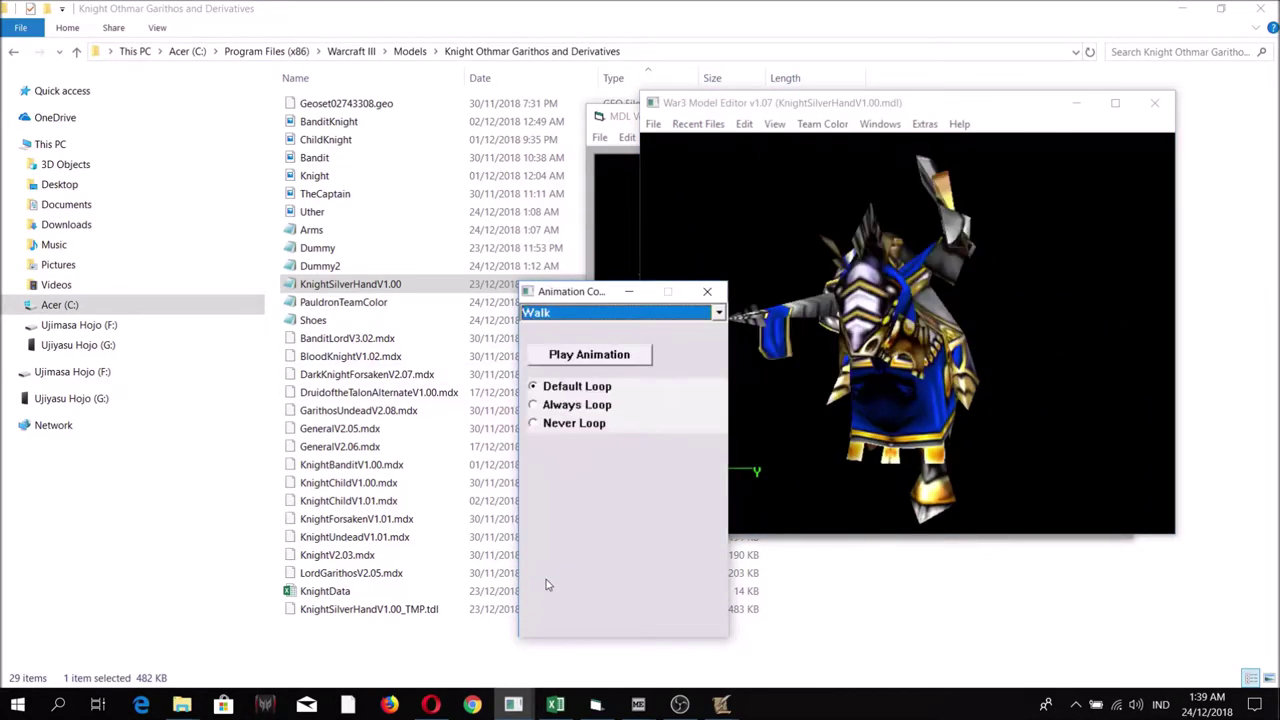
click(888, 400)
drag(888, 400, 875, 300)
drag(866, 110, 869, 108)
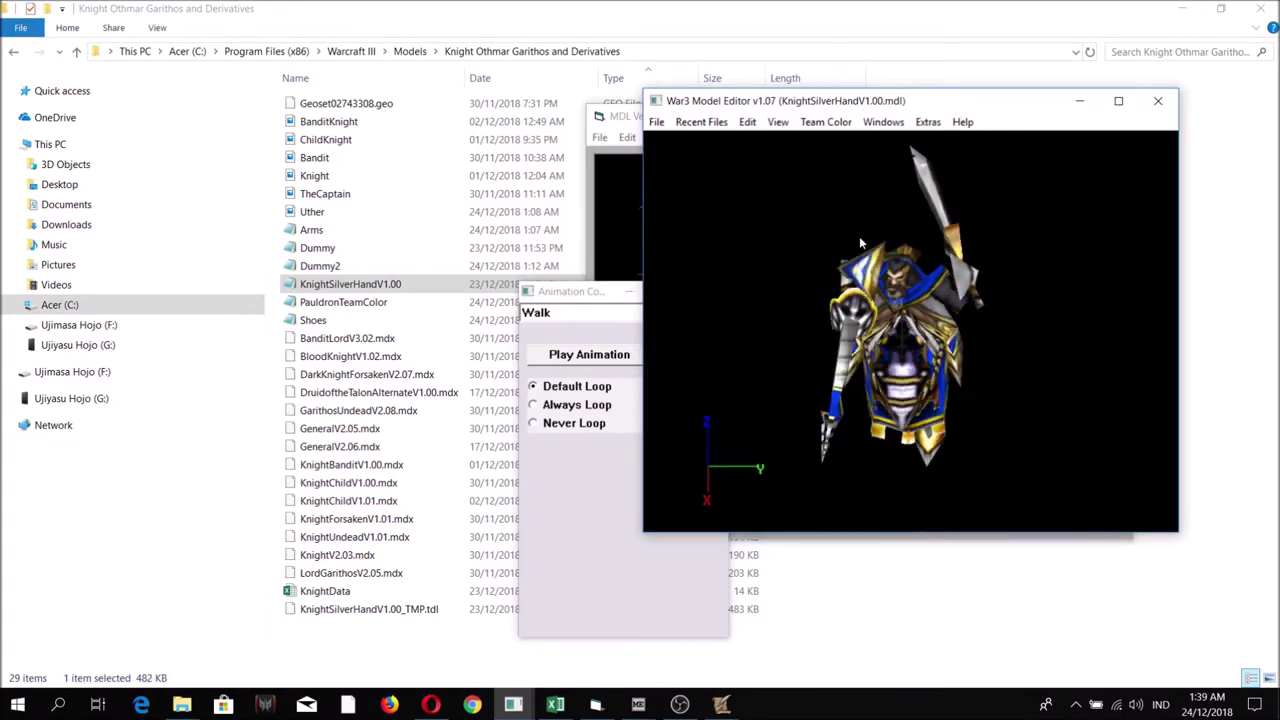
click(785, 121)
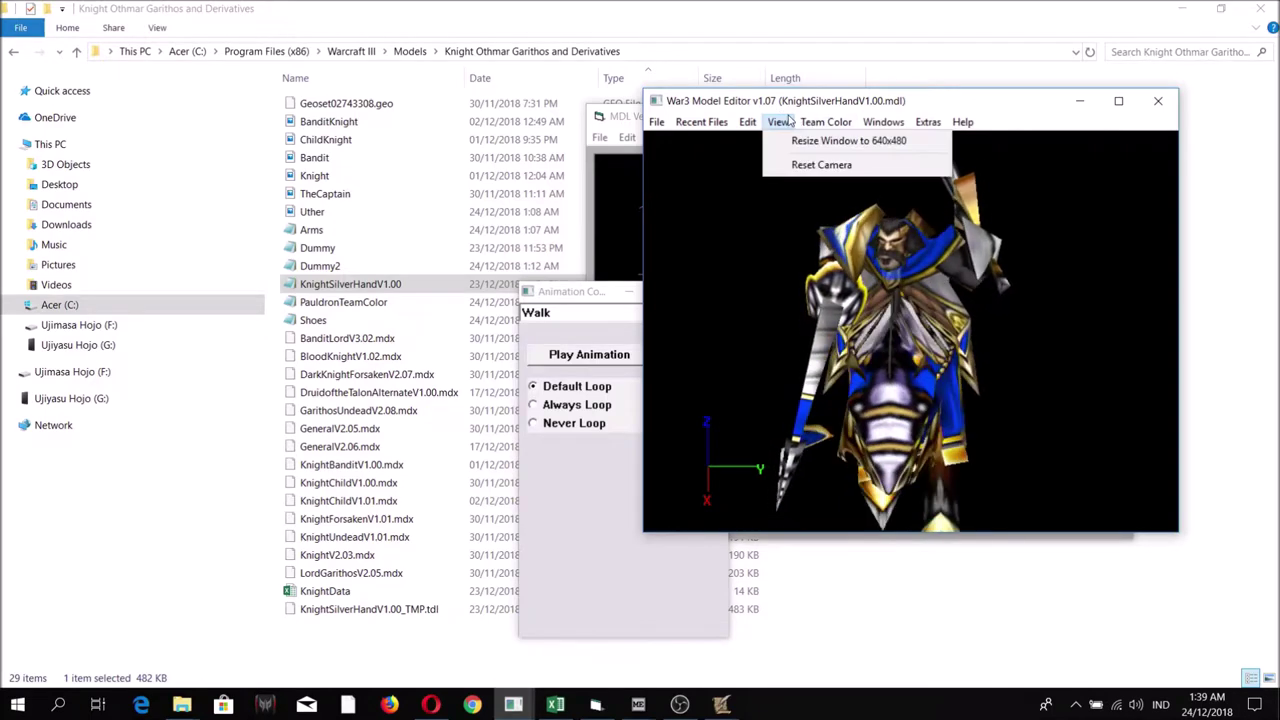
click(801, 113)
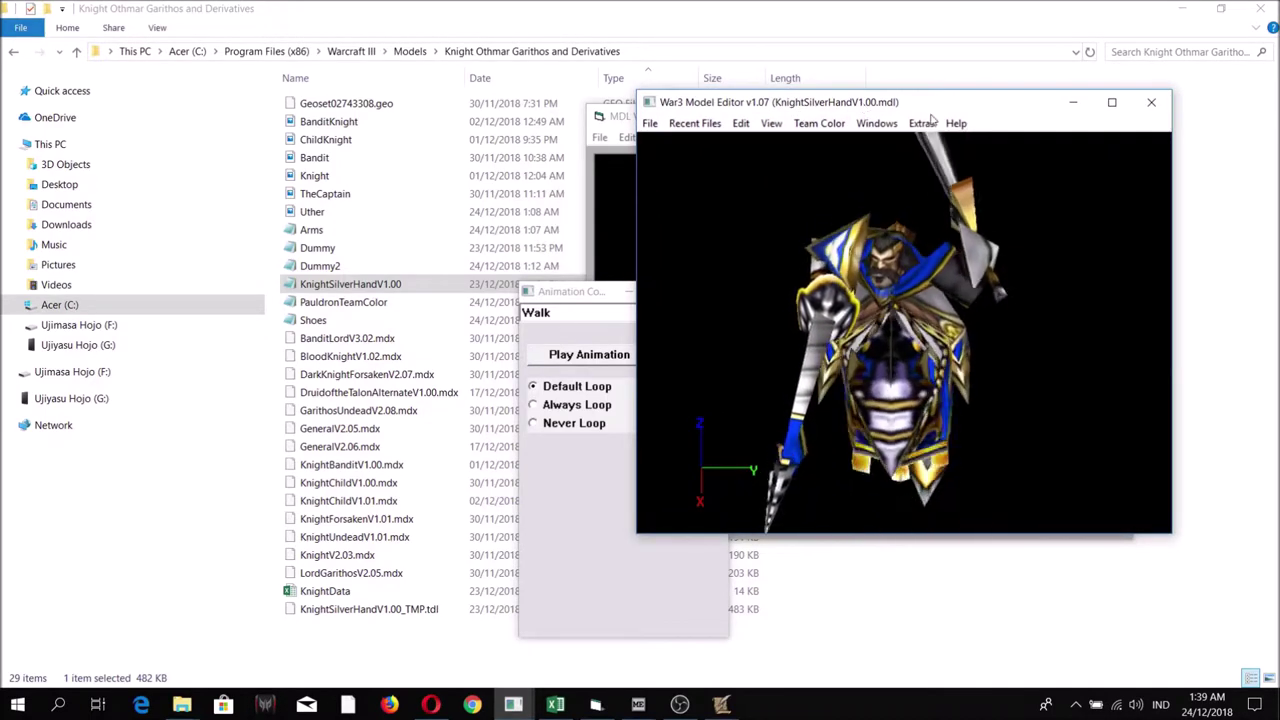
Step: Save a copy of the knight model in binary format as KnightSilverHandV1.00.mdx
click(649, 123)
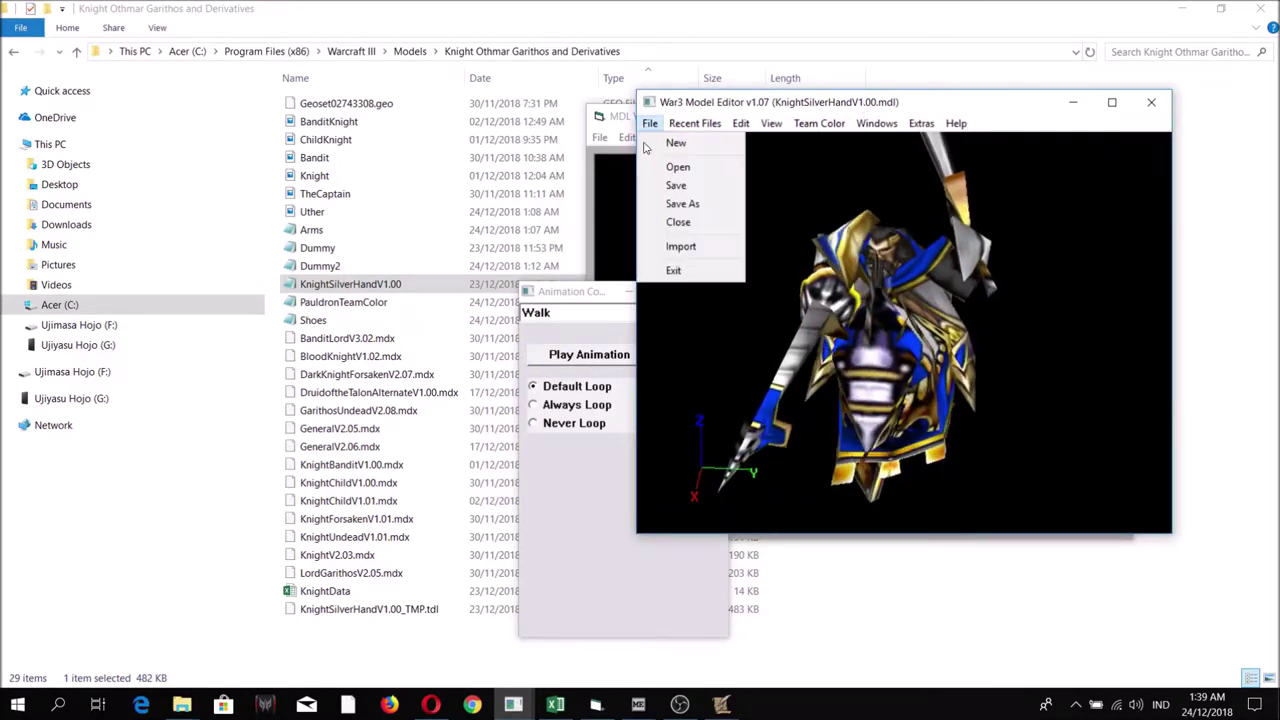
click(680, 204)
click(825, 490)
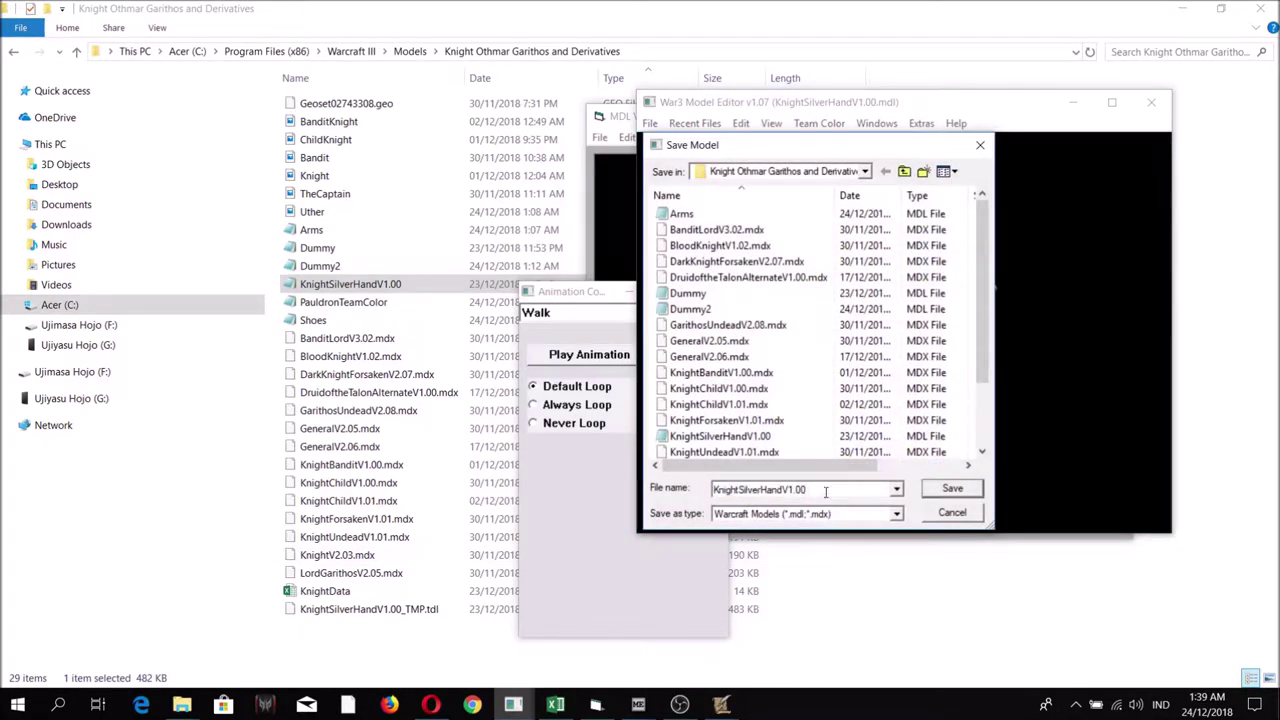
text(.mdx)
key(Return)
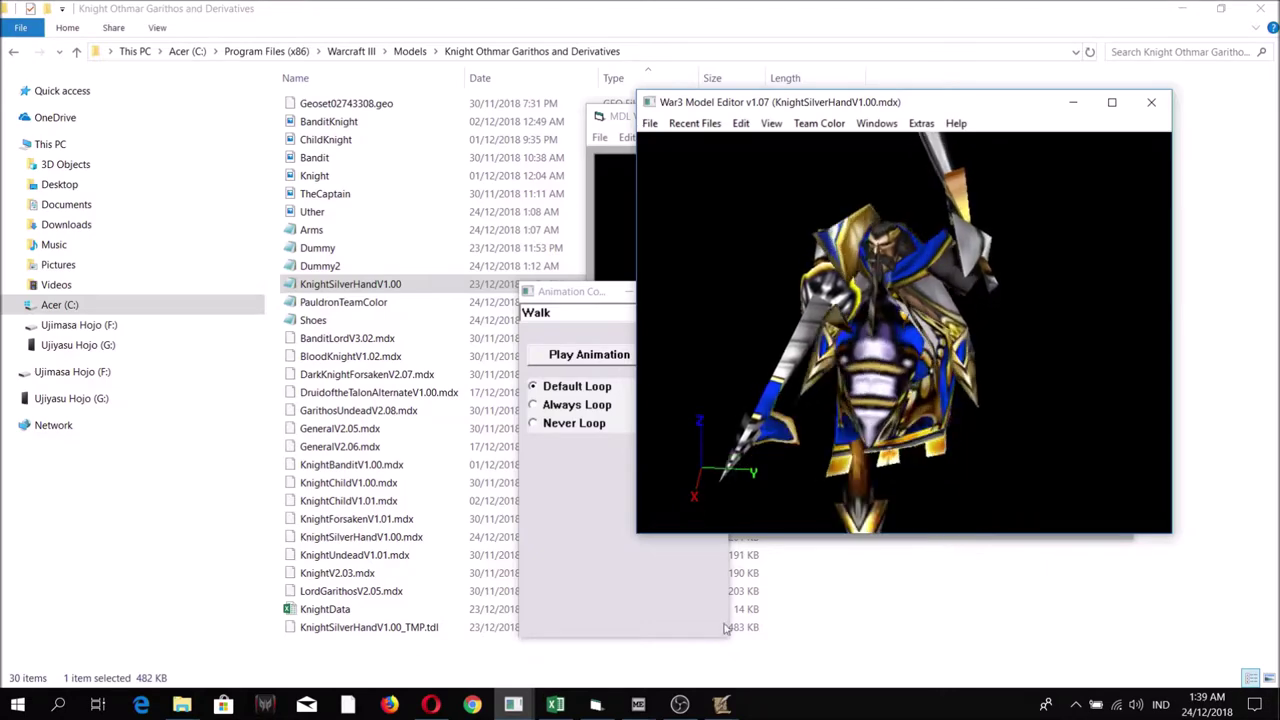
Step: Switch to The Matrix Eater and reposition its empty window
mouse_move(639, 706)
click(600, 643)
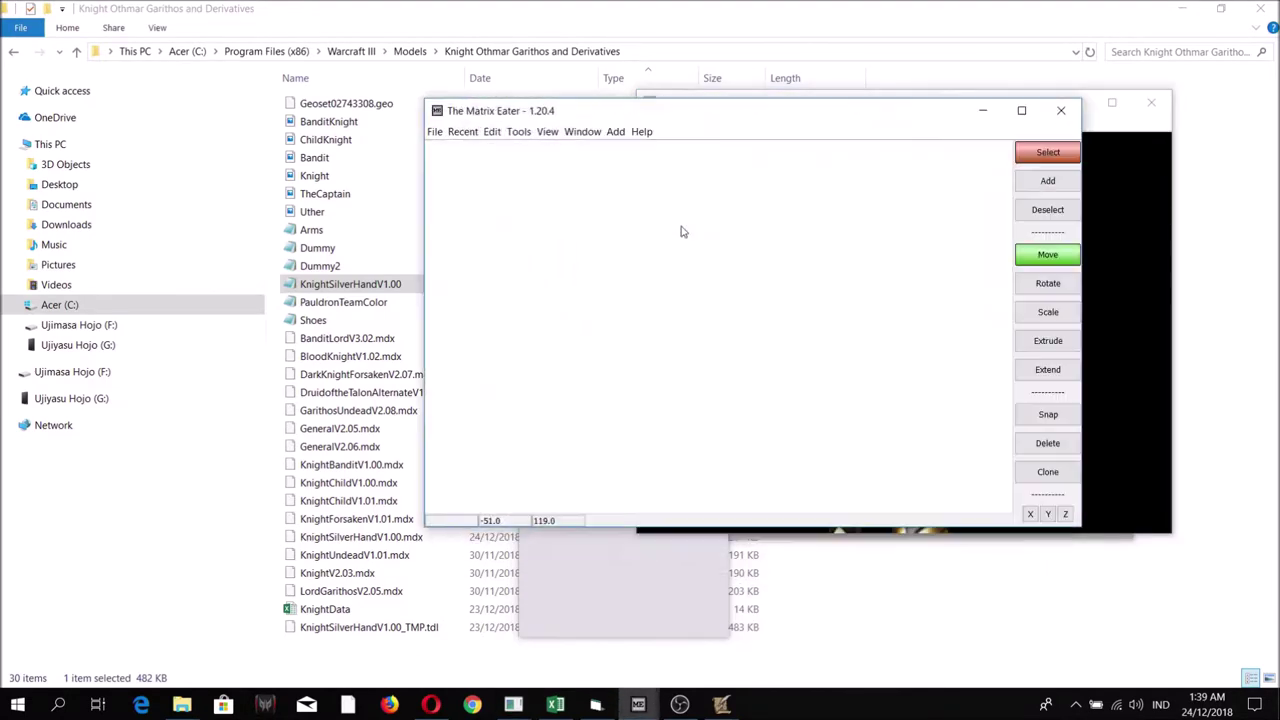
drag(505, 117, 521, 143)
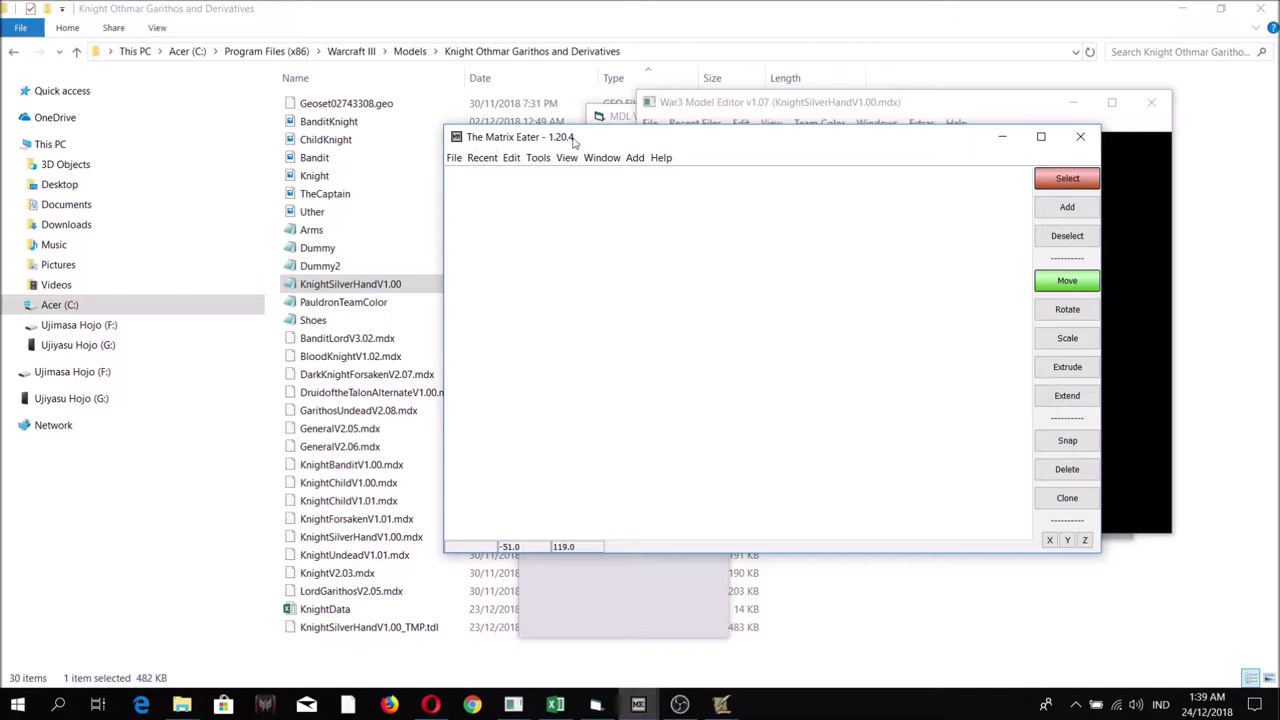
Step: Switch to MDL Vertex Modifier and check which vertex groups the current selection uses
click(596, 705)
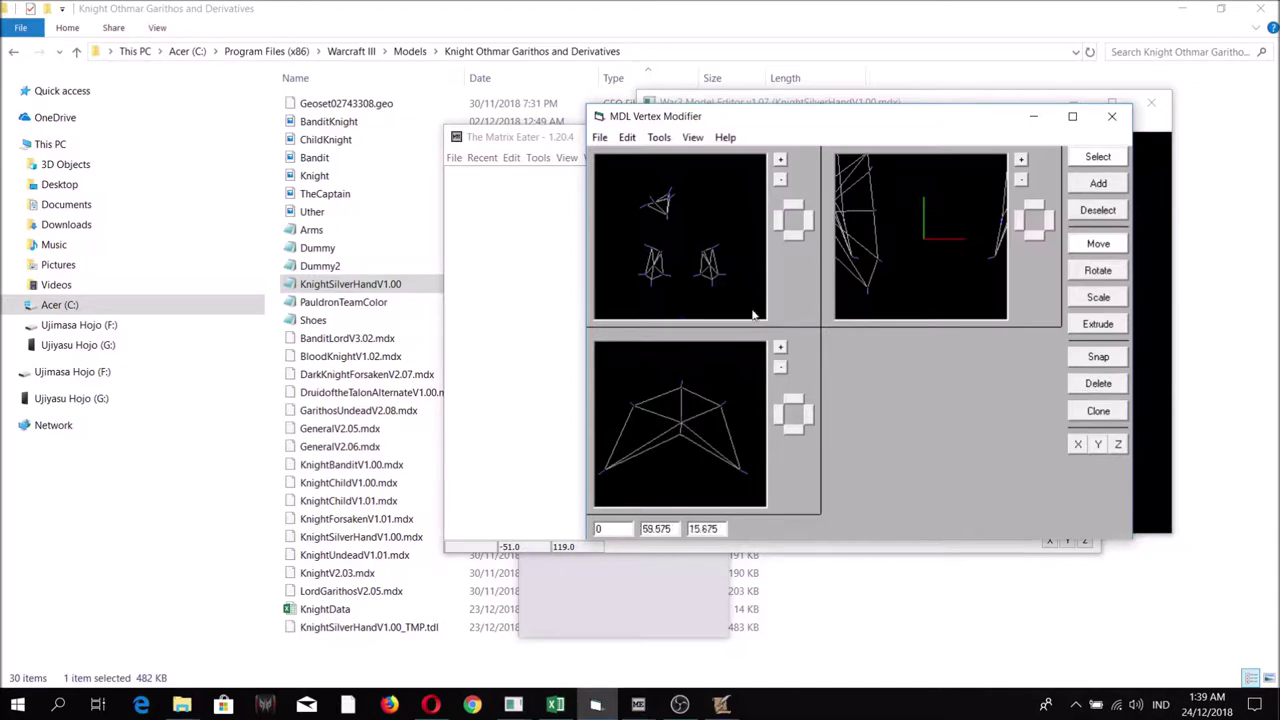
click(659, 137)
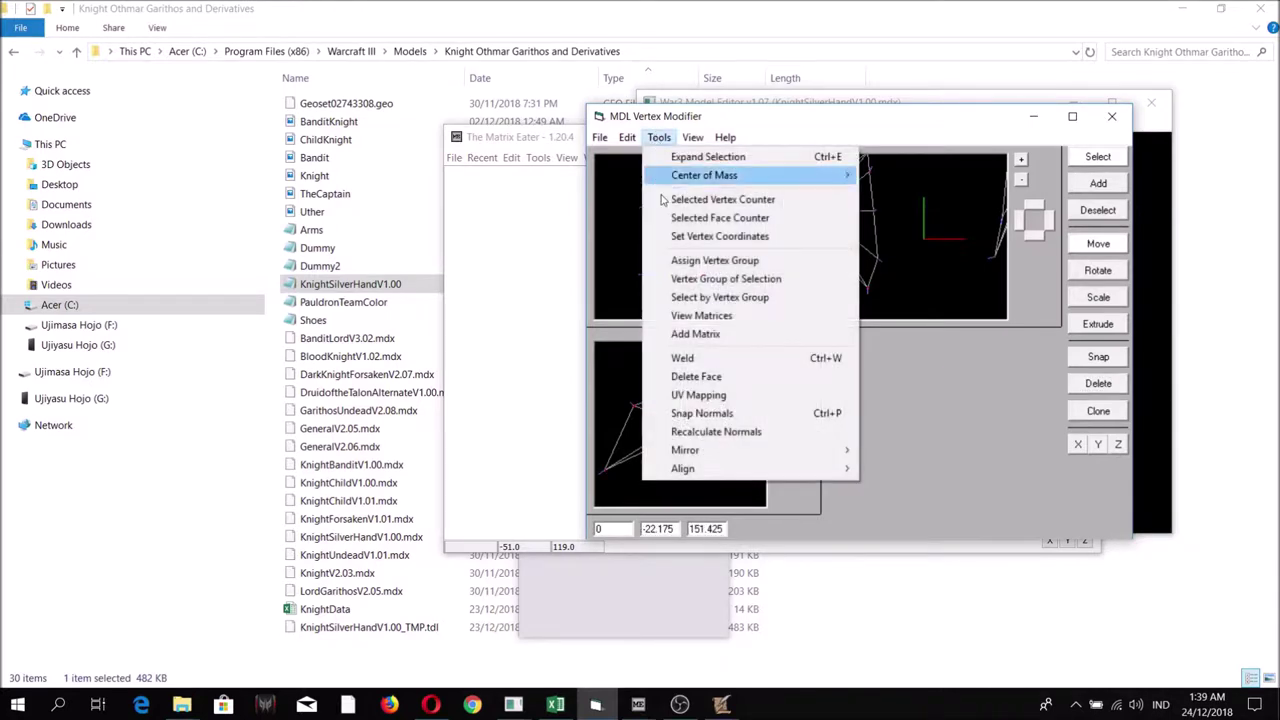
click(672, 279)
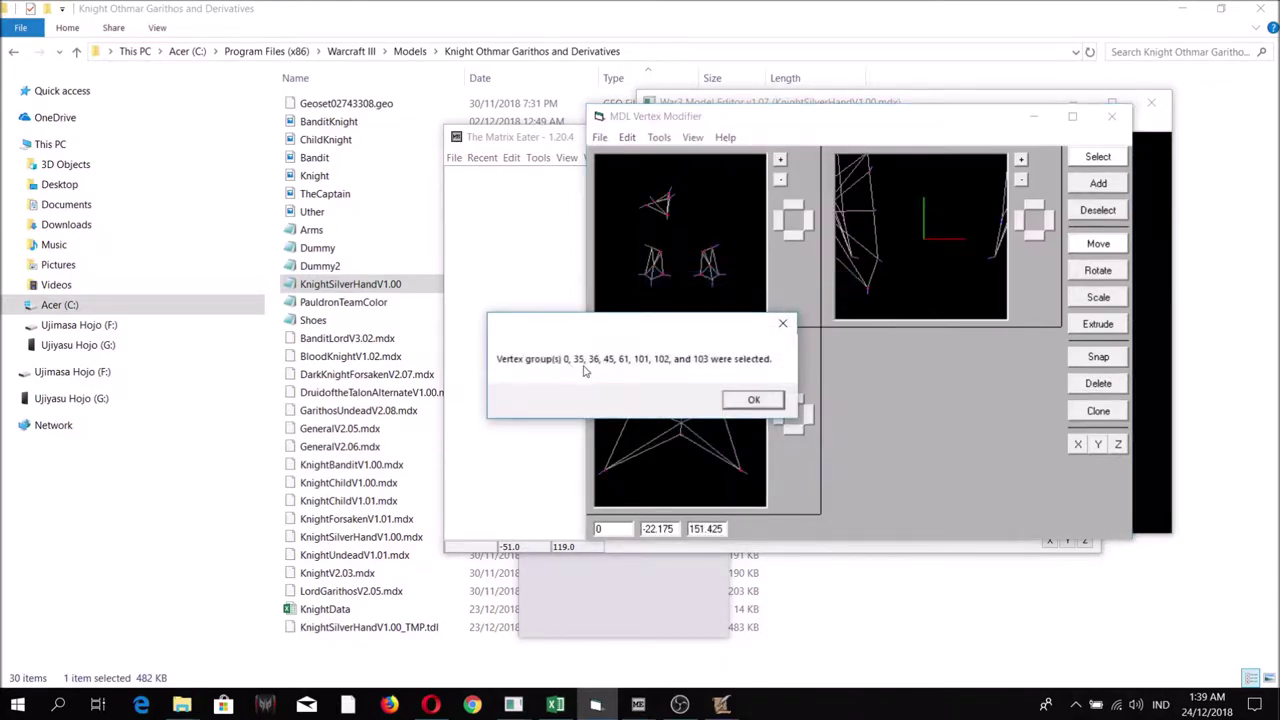
click(752, 401)
Step: View the geoset's matrices and page through the whole list of vertex groups and their bone assignments
click(659, 137)
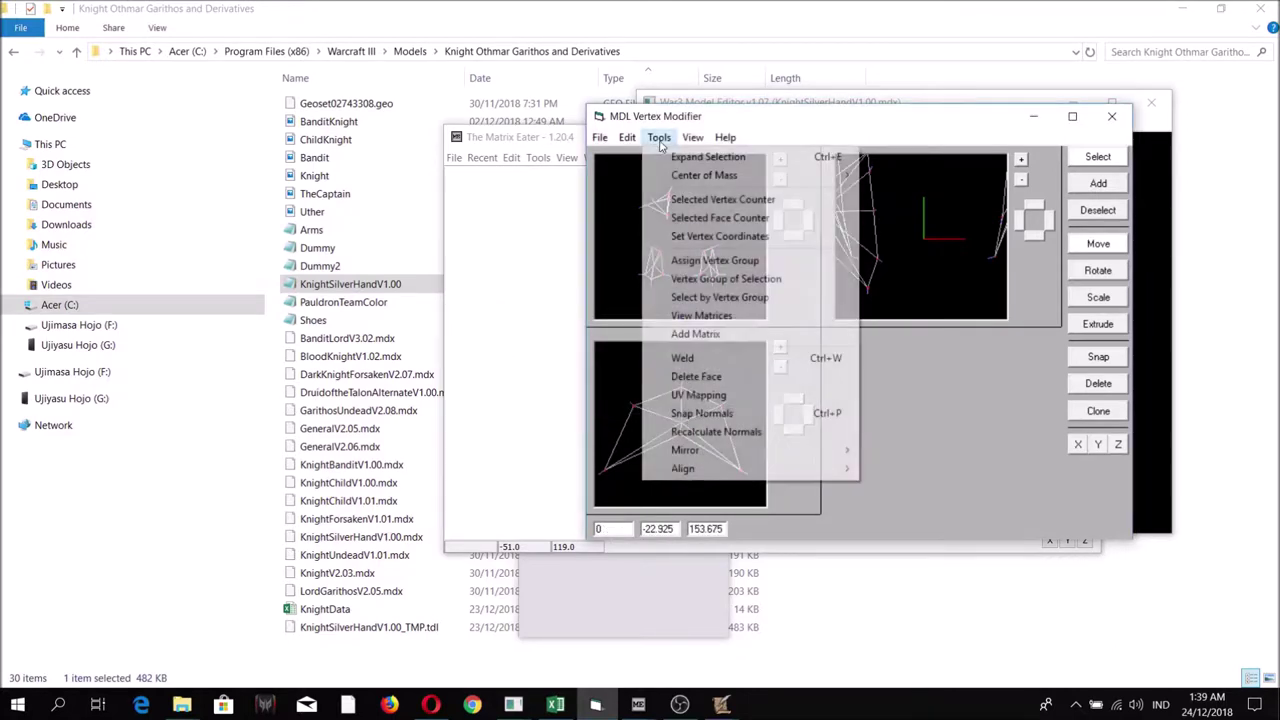
click(681, 316)
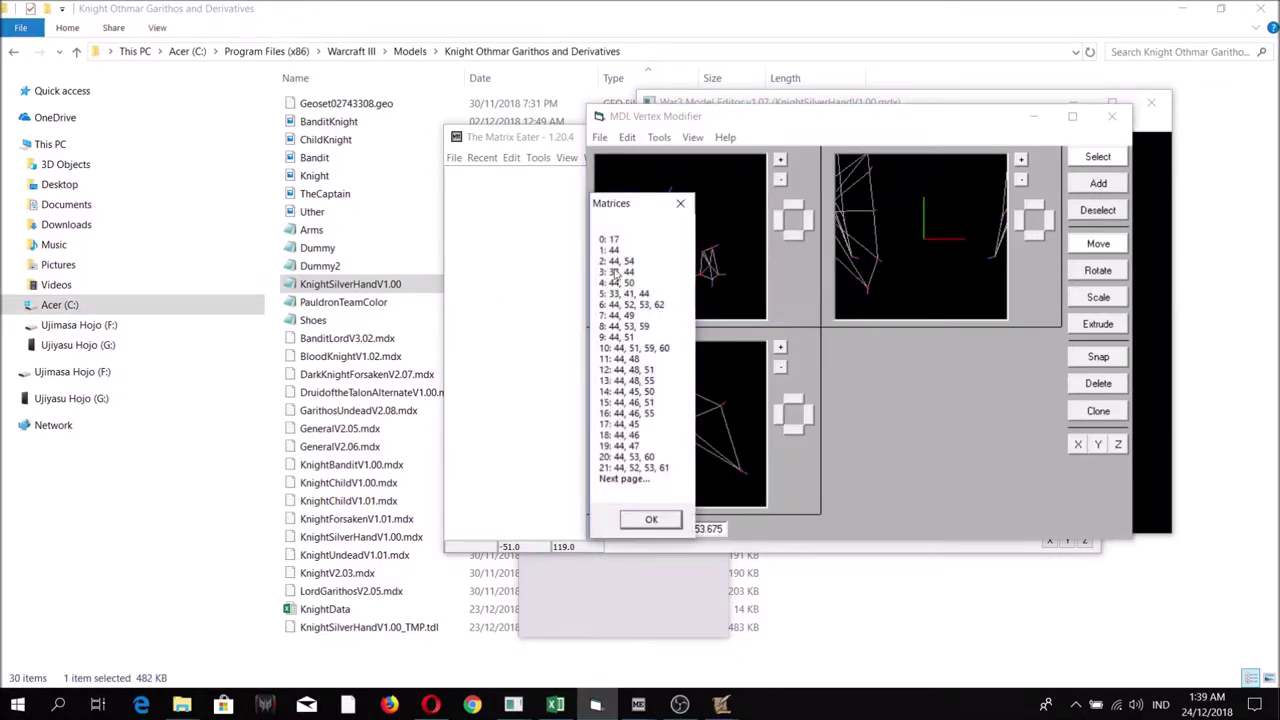
click(651, 519)
click(648, 532)
click(651, 538)
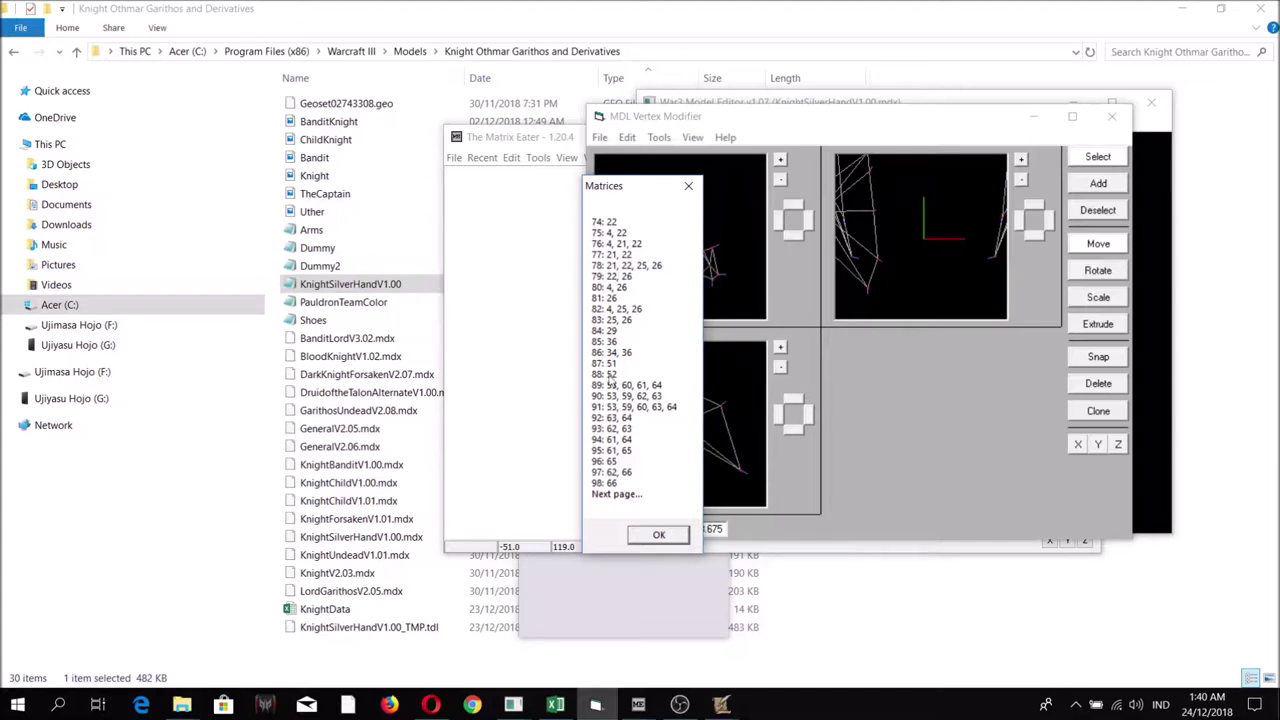
click(659, 537)
click(658, 515)
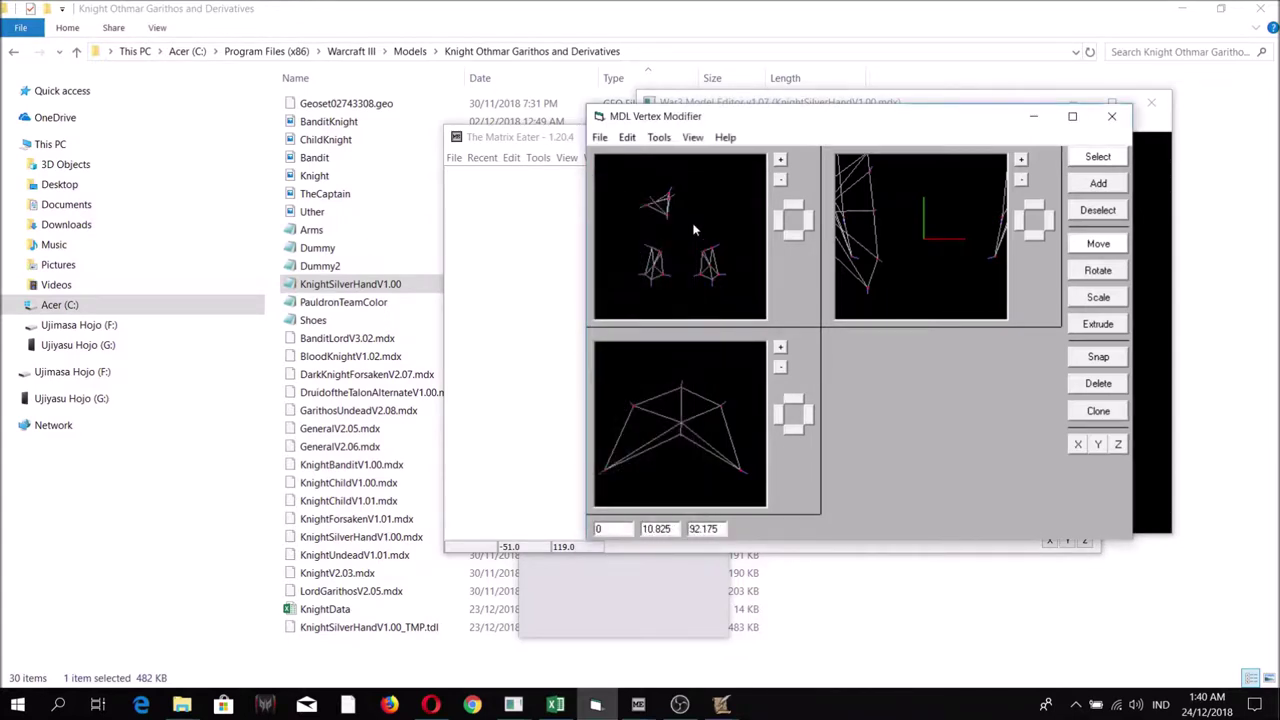
Step: Move the MDL Vertex Modifier window aside and open KnightSilverHandV1.00.mdx in The Matrix Eater
drag(697, 118, 697, 153)
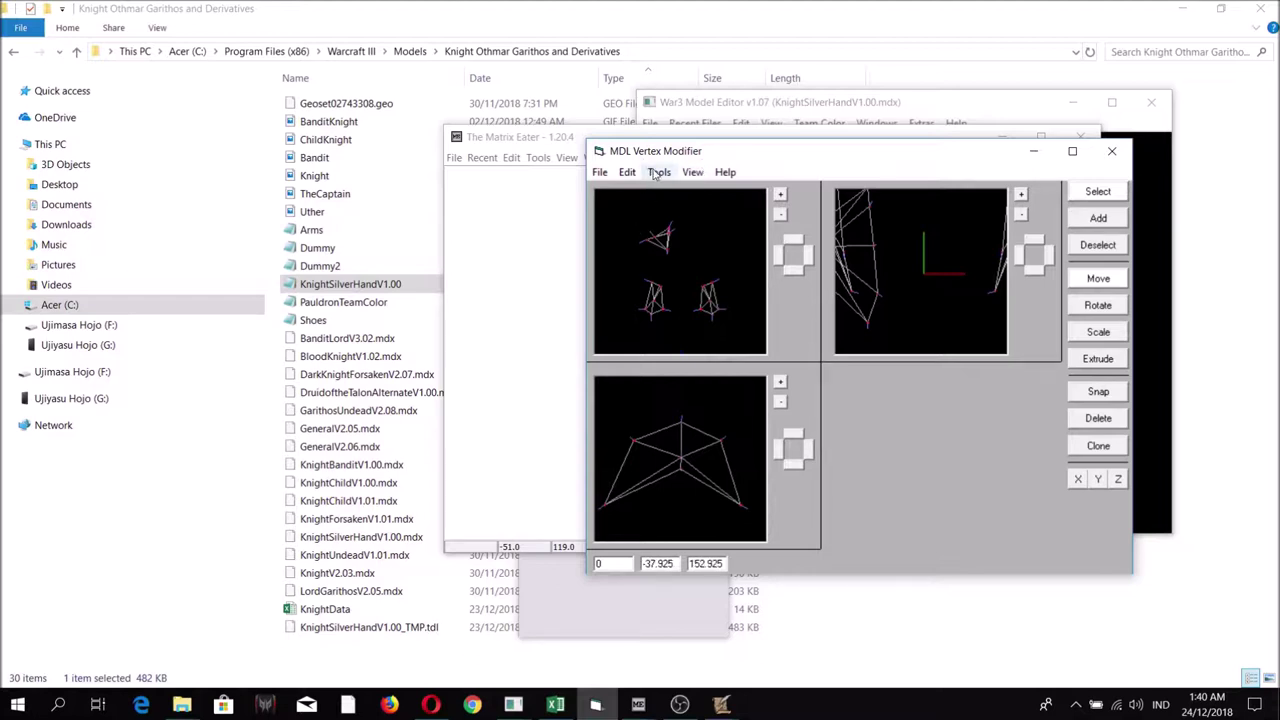
drag(614, 157, 599, 165)
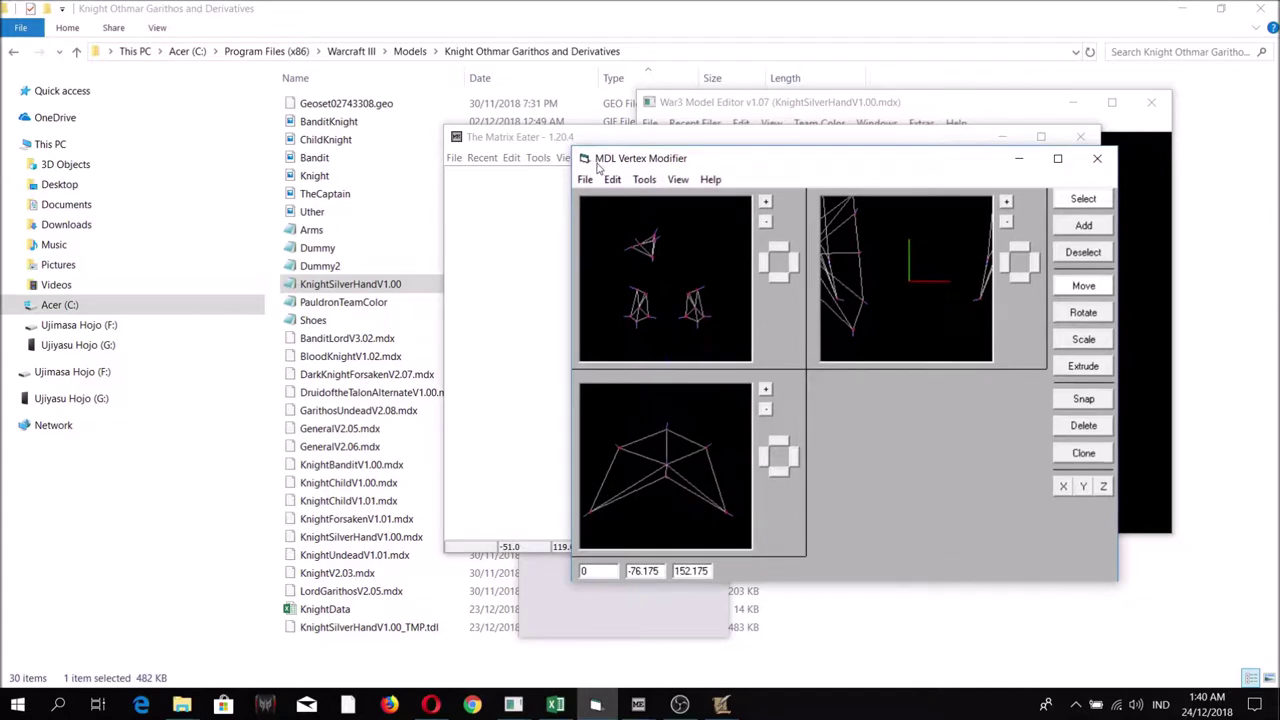
click(531, 157)
click(454, 158)
click(480, 189)
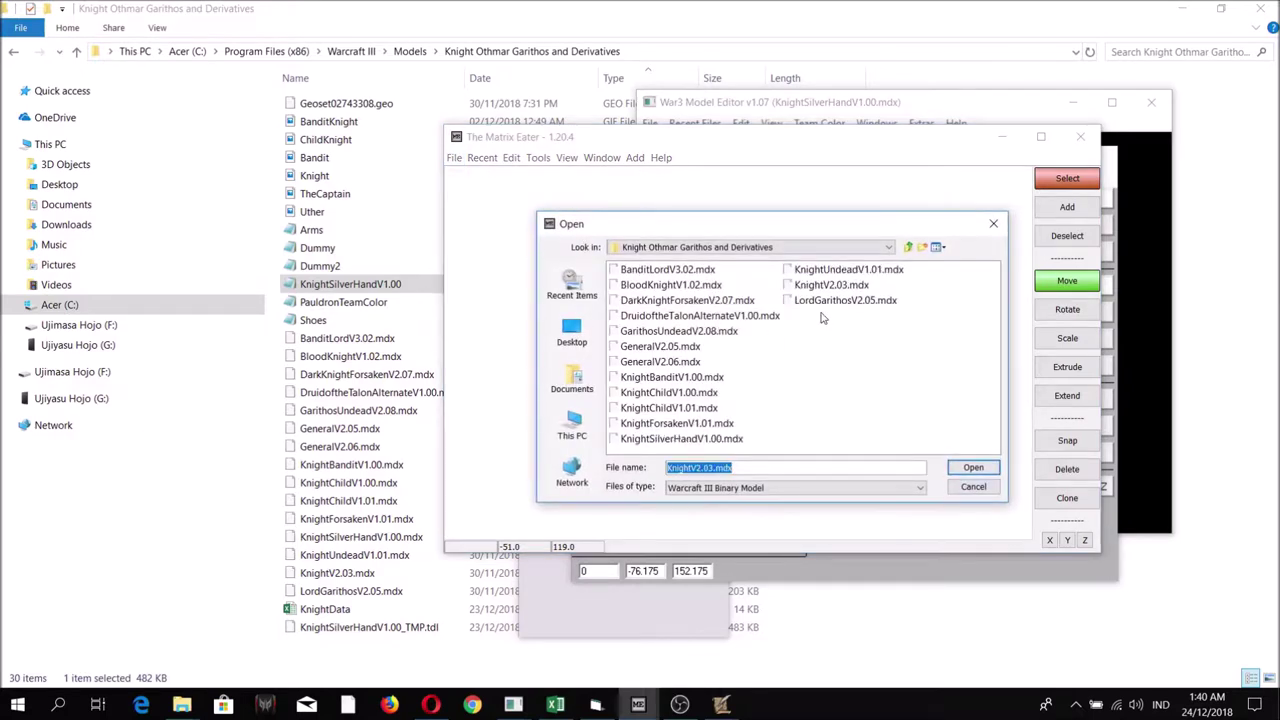
click(655, 440)
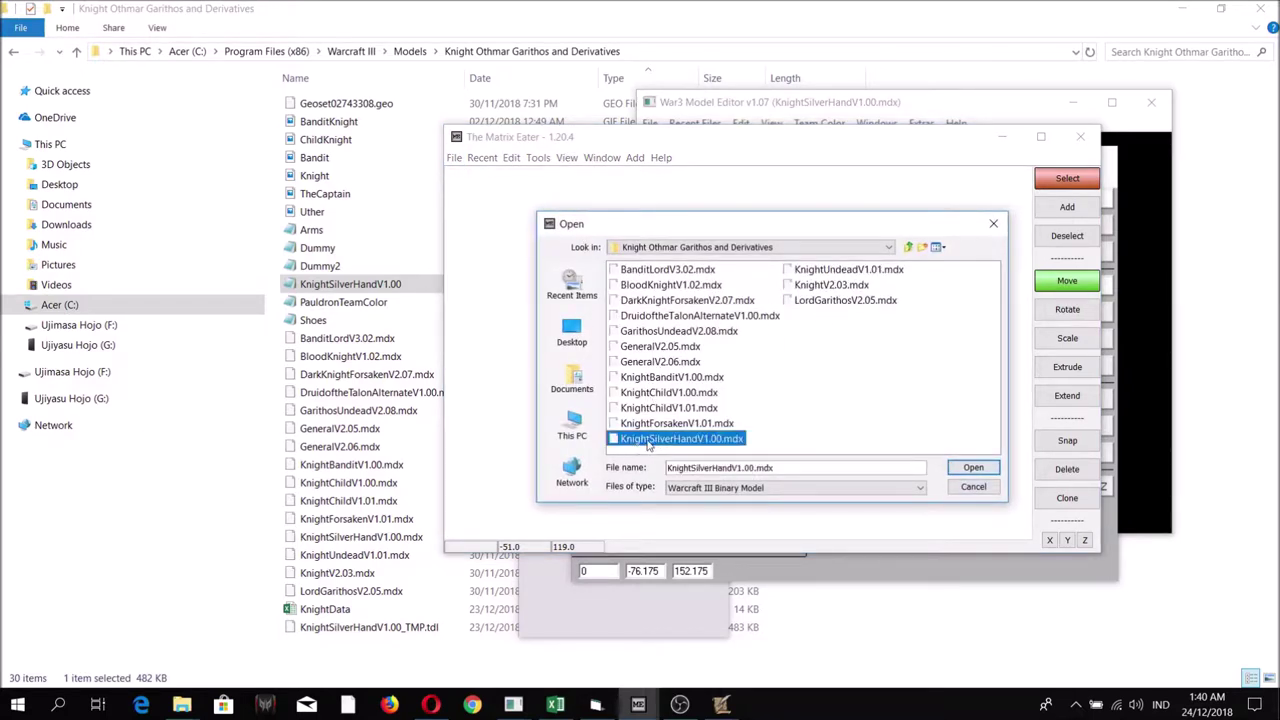
click(968, 469)
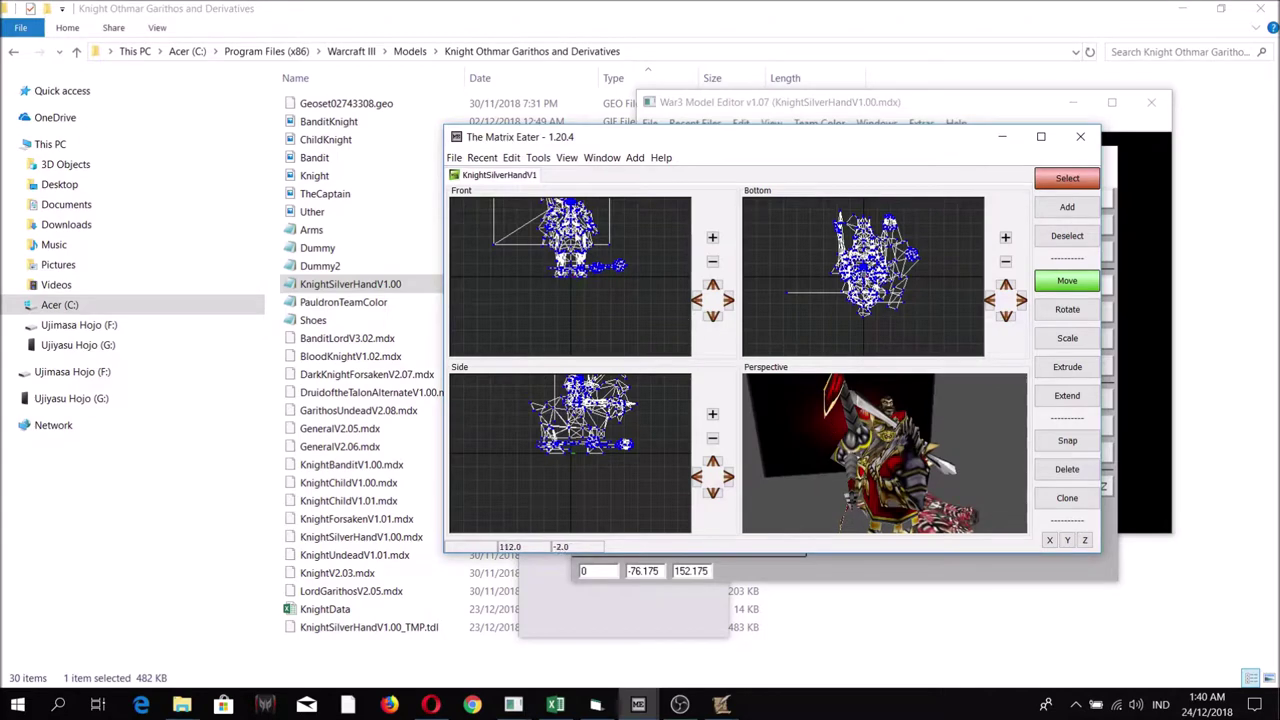
Step: Save the model again as KnightSilverHandV1.00.mdx, overwriting the existing file
click(456, 159)
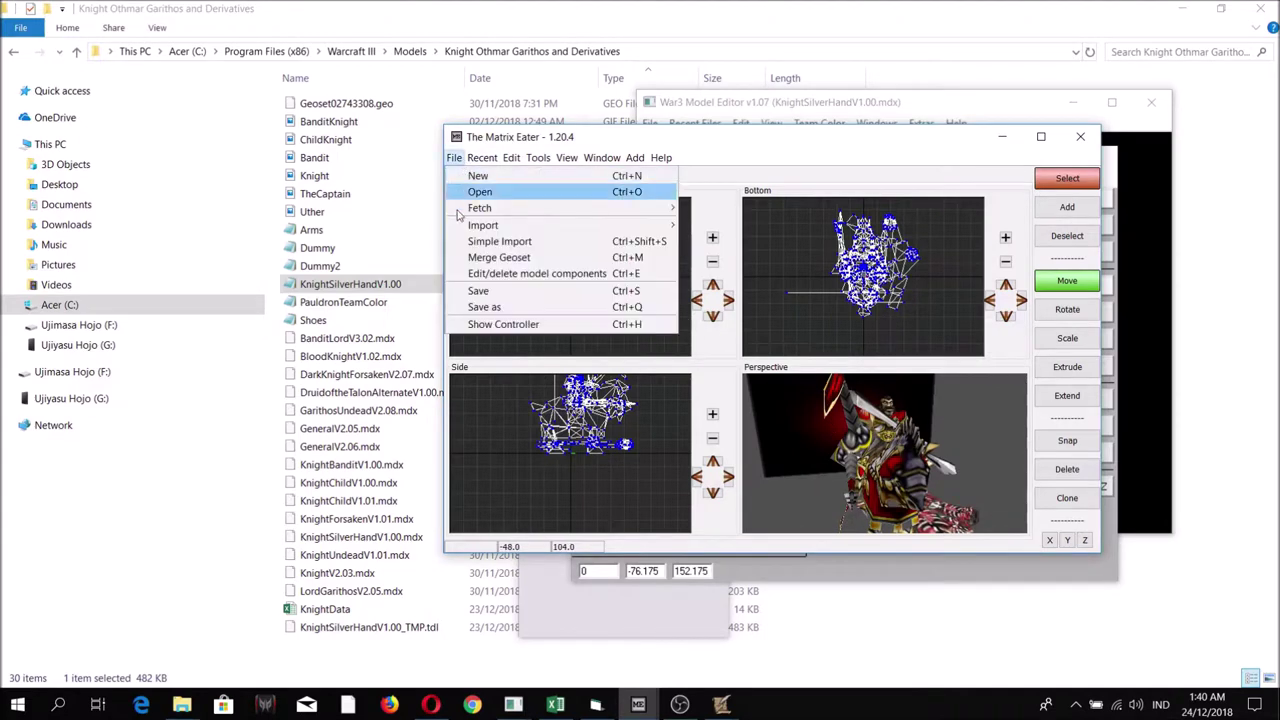
click(490, 302)
click(975, 467)
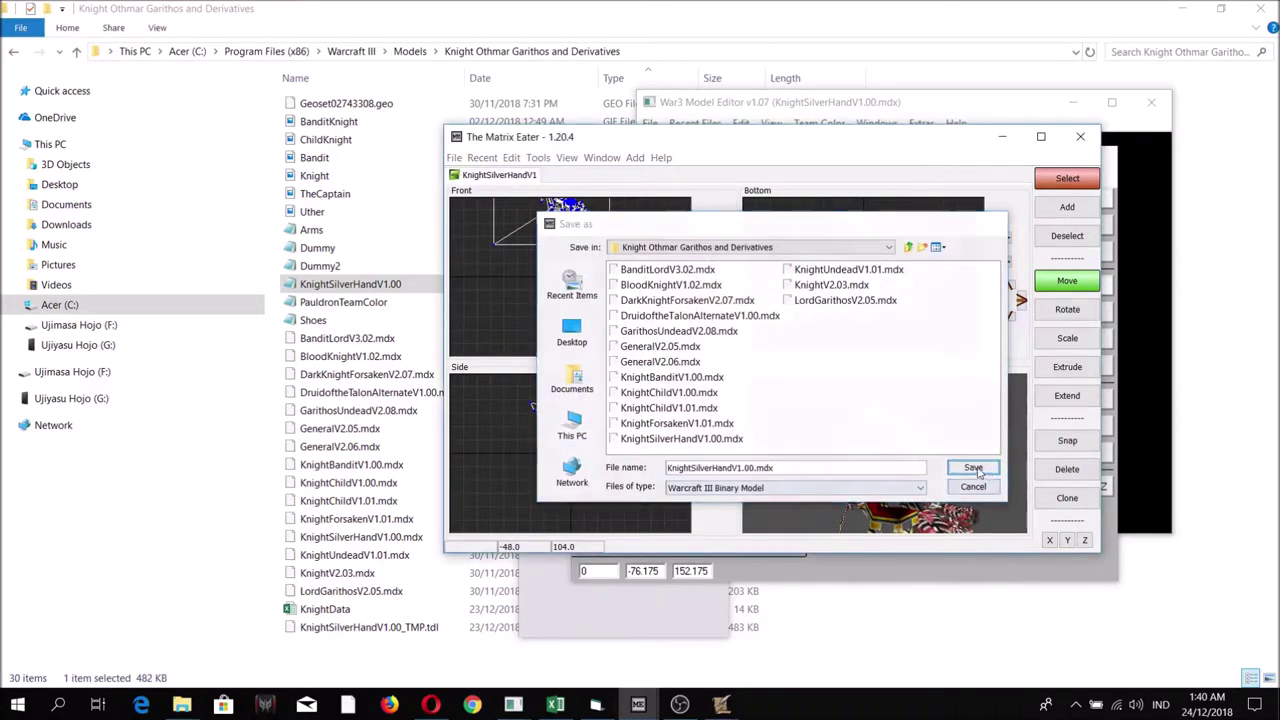
click(741, 362)
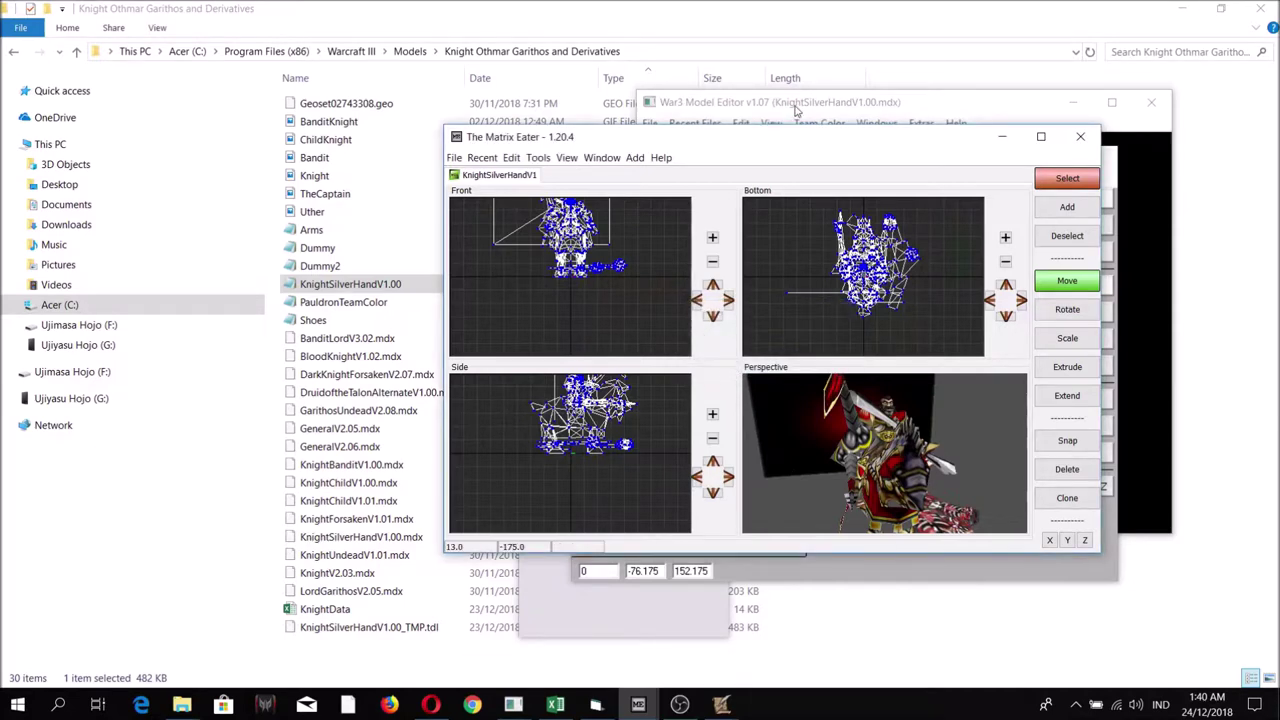
Step: Switch to the Warcraft III World Editor's Import Manager, import KnightSilverHandV1.00.mdx into the map and save the map
click(724, 704)
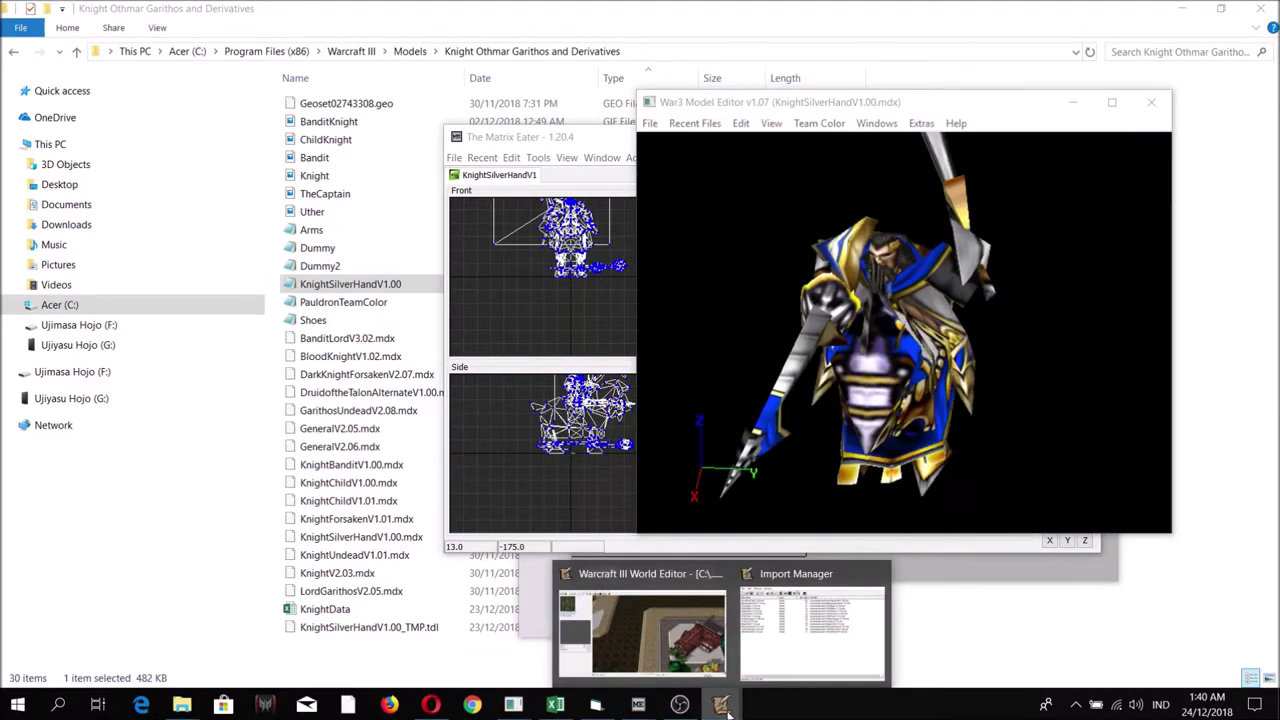
click(812, 625)
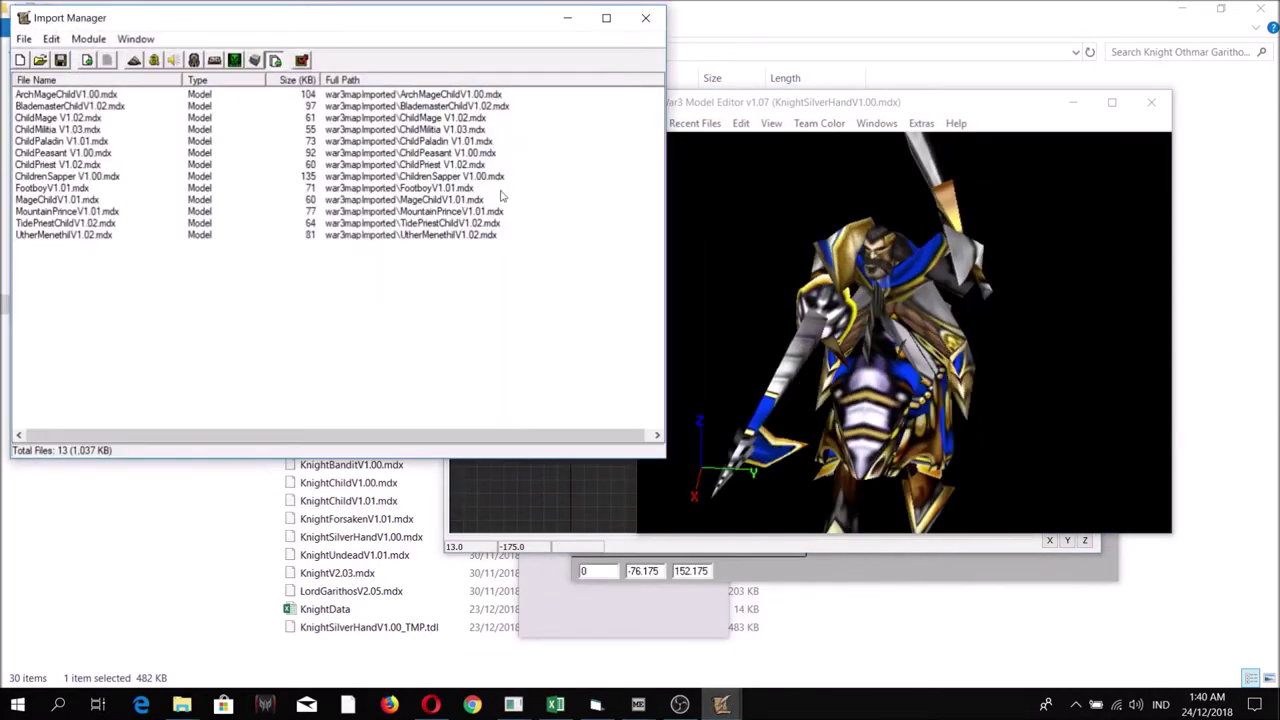
click(87, 60)
scroll(255, 260, down, 3)
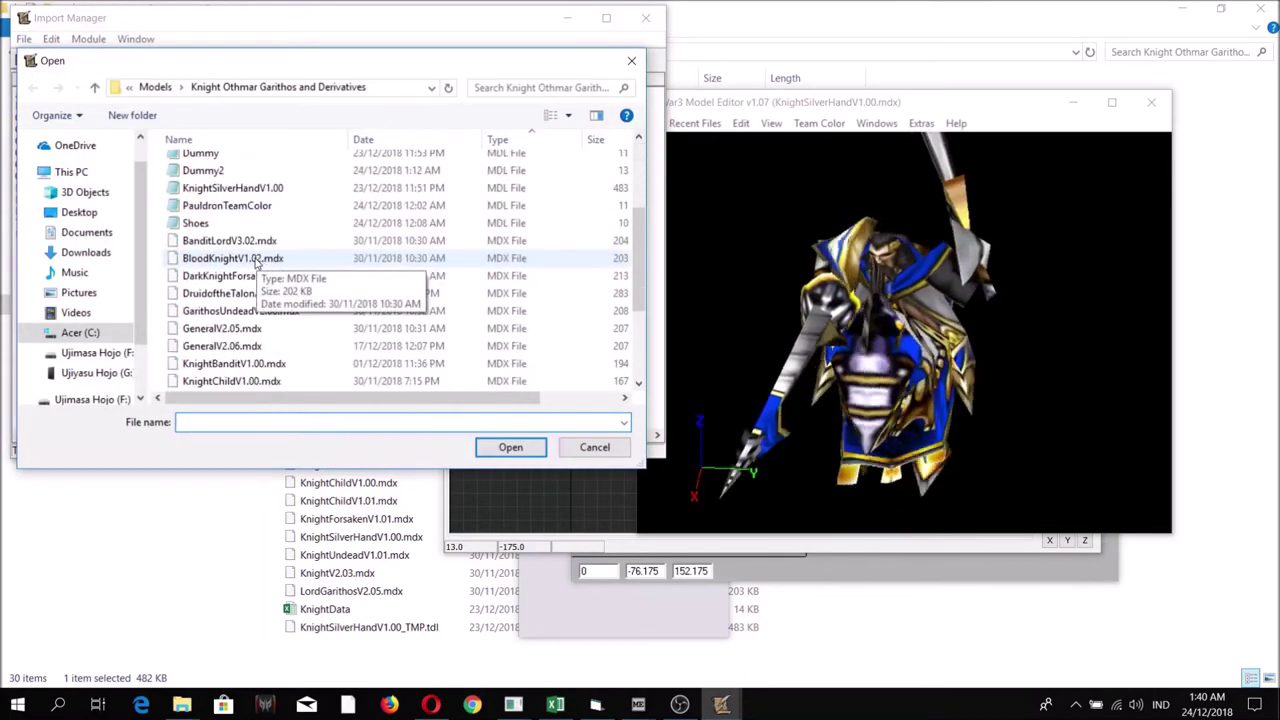
scroll(243, 208, down, 2)
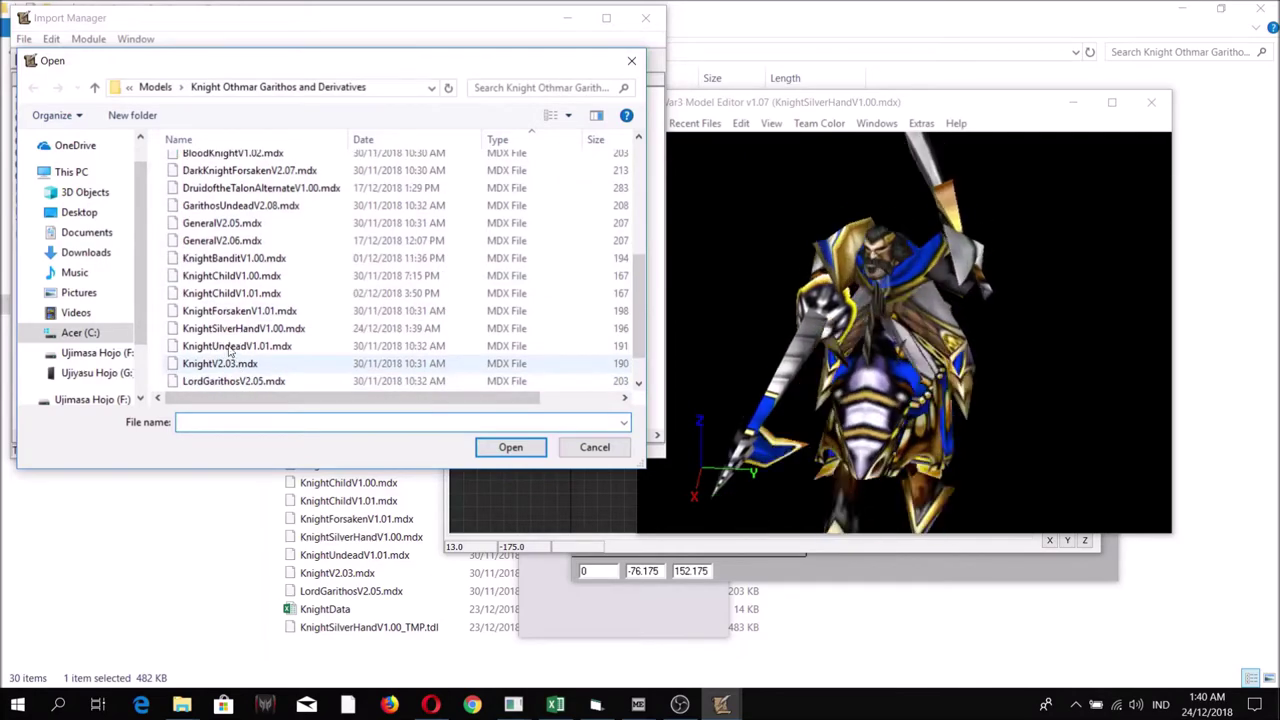
click(228, 329)
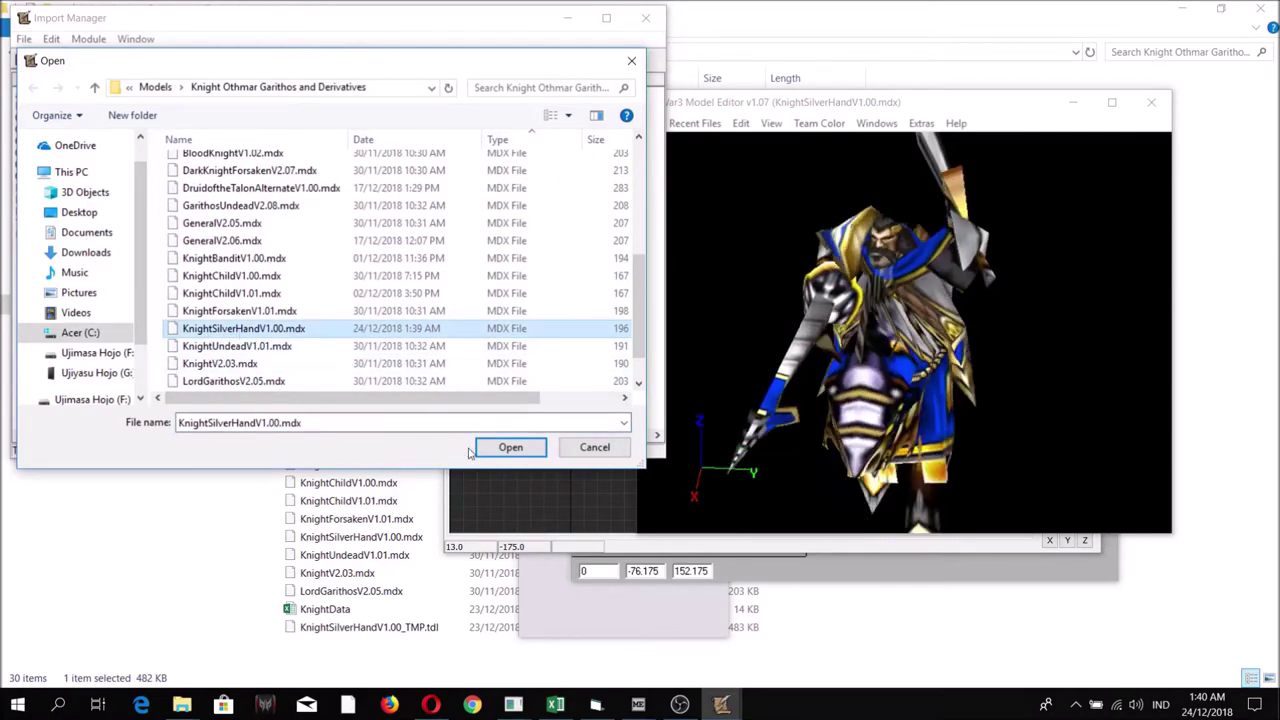
click(510, 447)
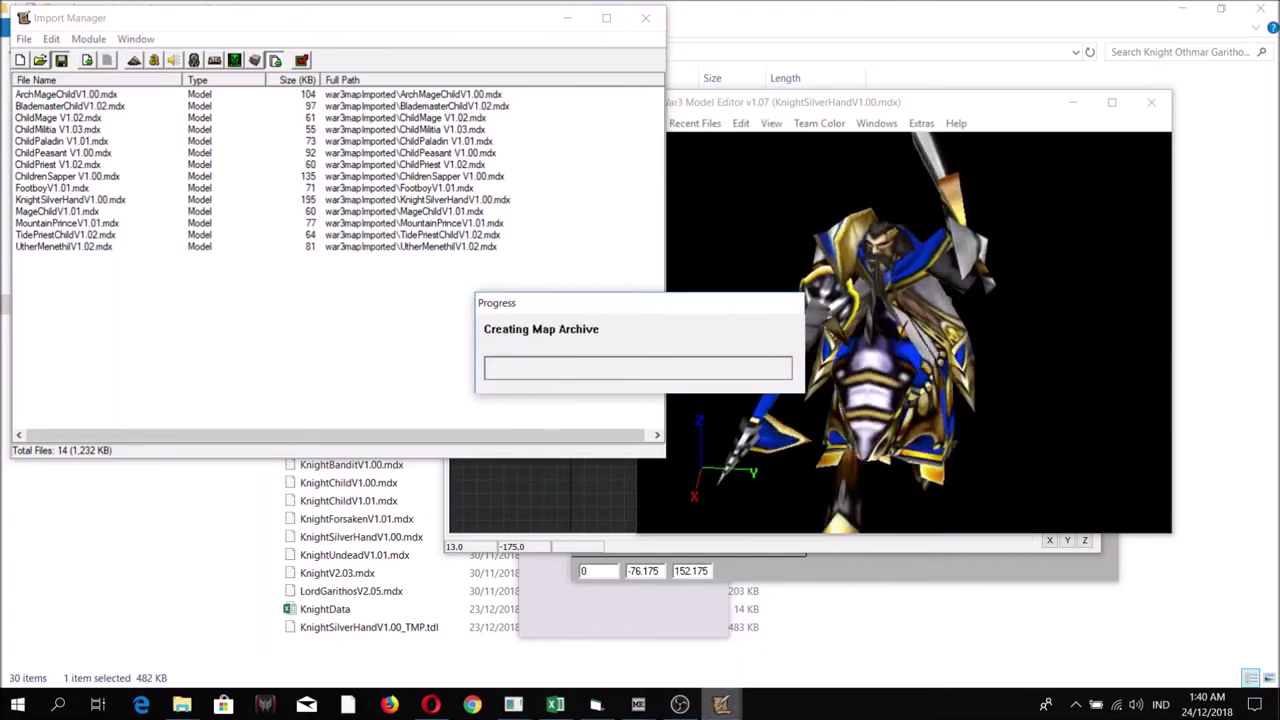
Step: Bring up the Object Editor, maximize it and duplicate the Human melee Knight as a custom unit
mouse_move(725, 708)
click(622, 655)
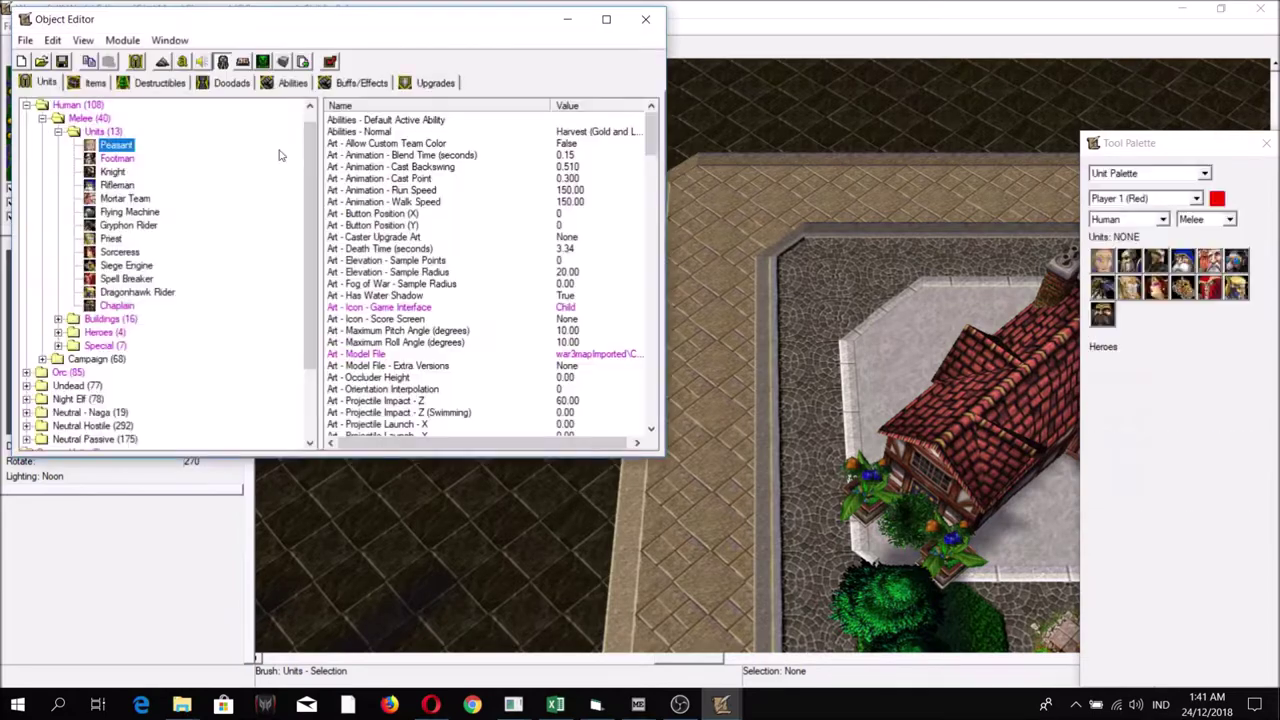
scroll(130, 205, down, 1)
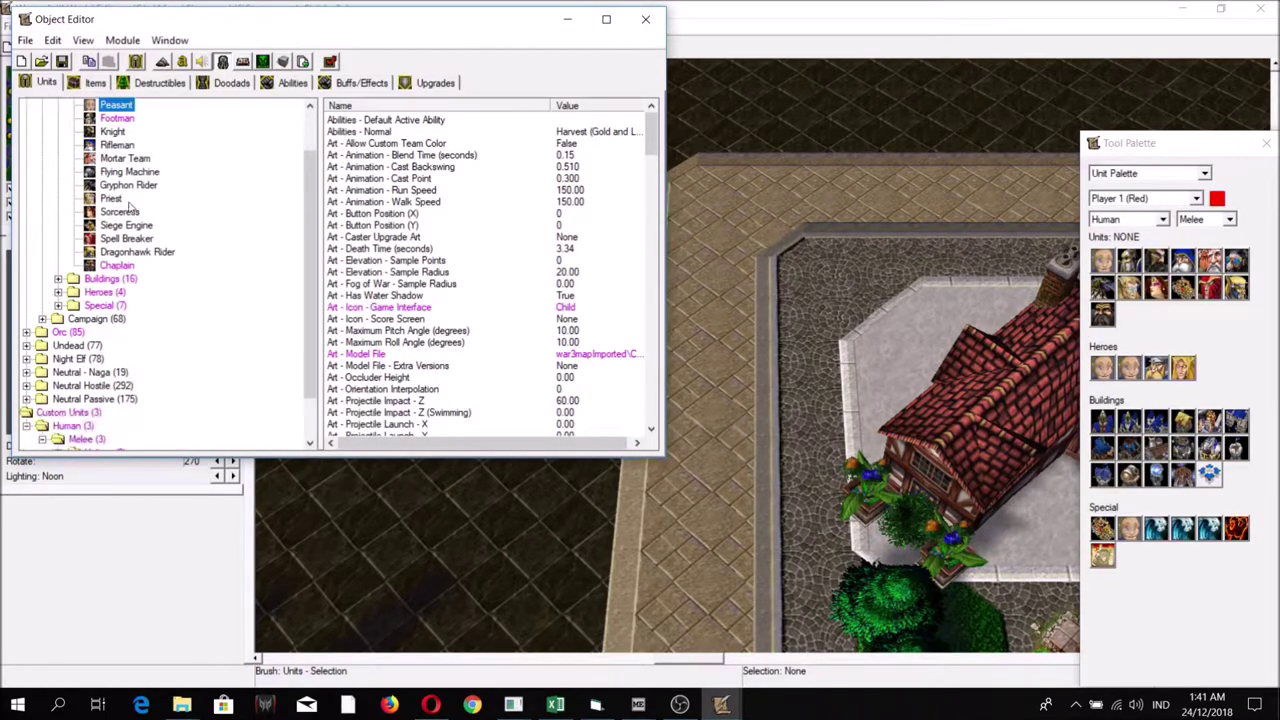
click(605, 19)
click(100, 172)
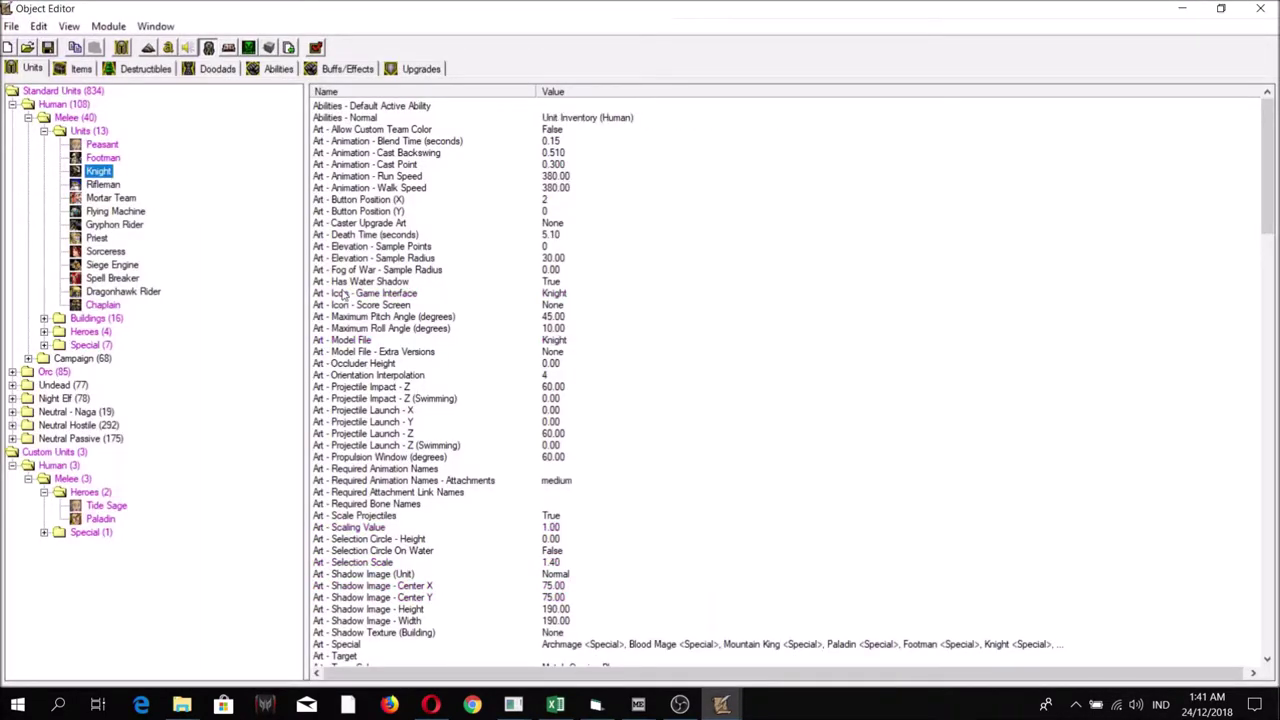
key(ctrl+v)
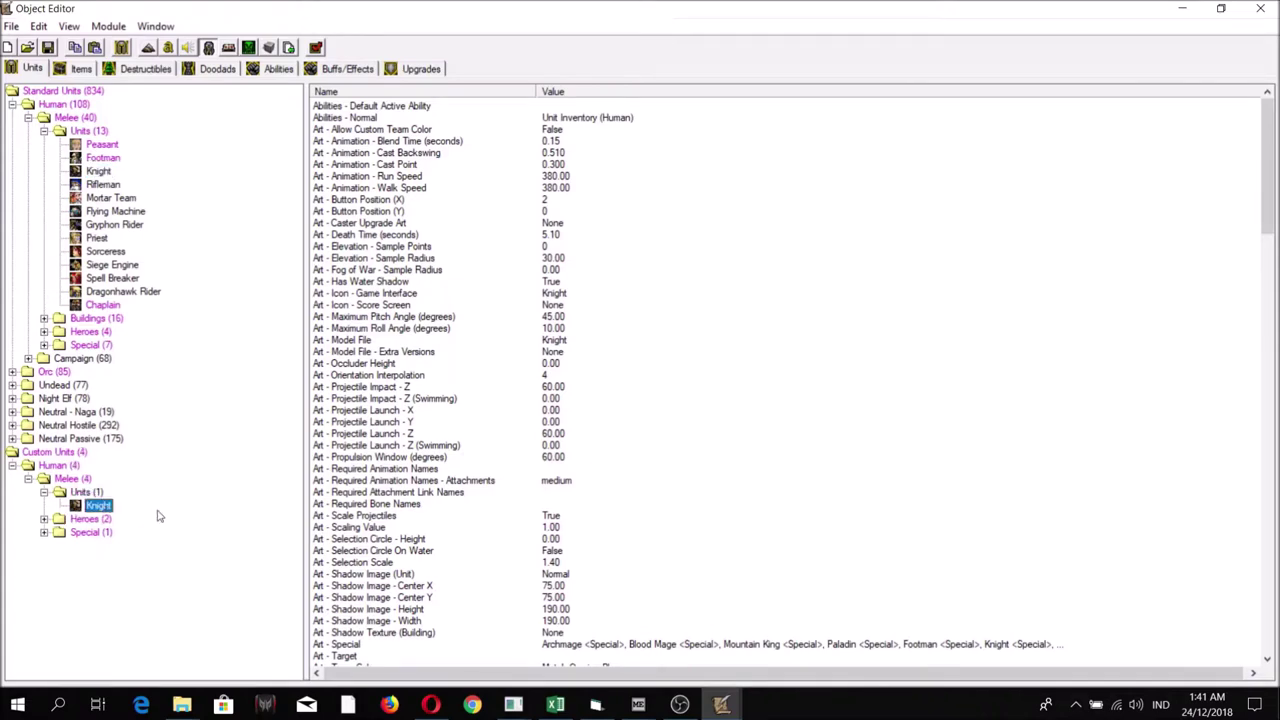
Step: Set the custom Knight's editor name suffix to "(Silver Hand)"
drag(1270, 208, 1268, 600)
double_click(556, 632)
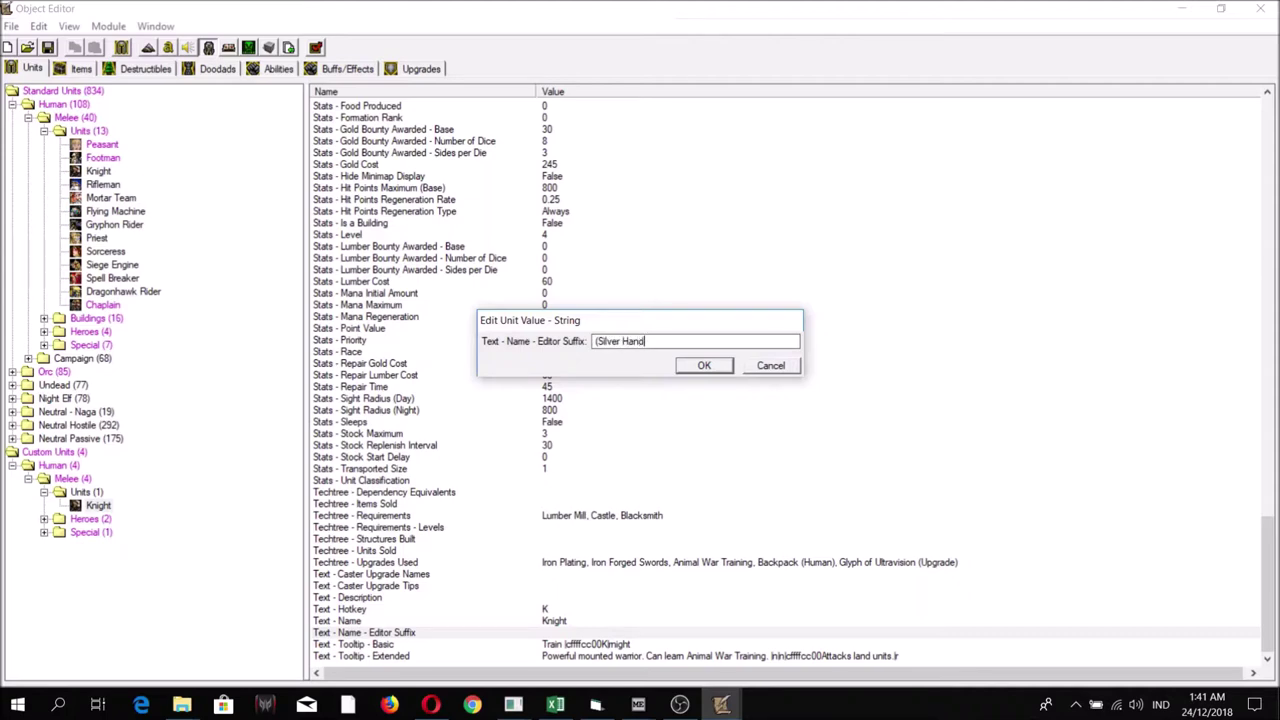
key(Return)
click(174, 399)
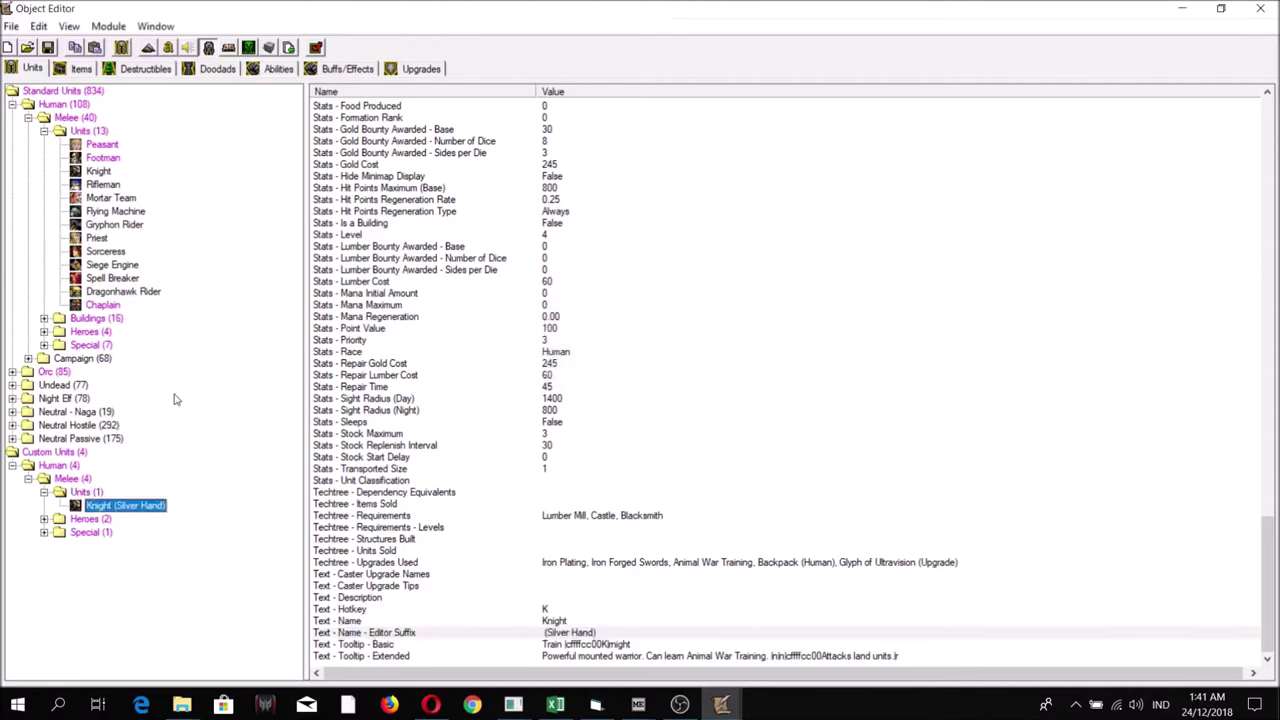
Step: Set the custom Knight (Silver Hand) unit's Art - Model File to the imported war3mapImported\KnightSilverHandV1.00.mdx
drag(1268, 584, 1268, 160)
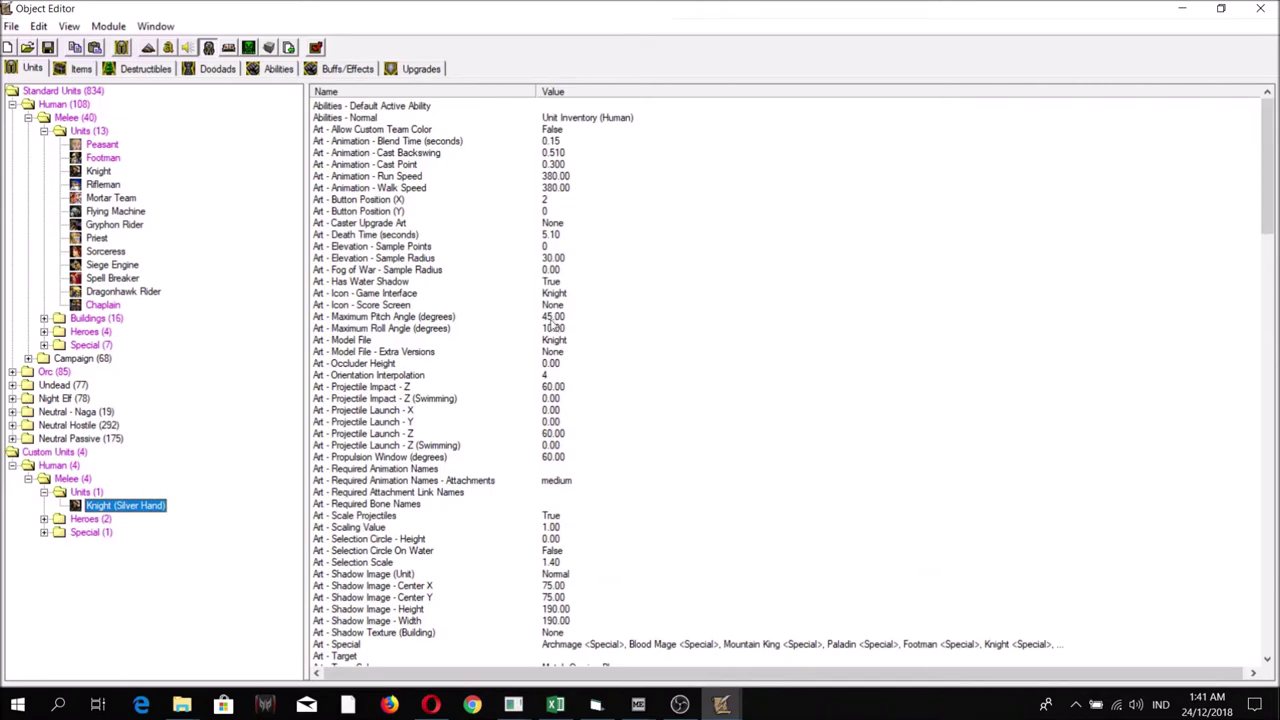
scroll(549, 326, down, 1)
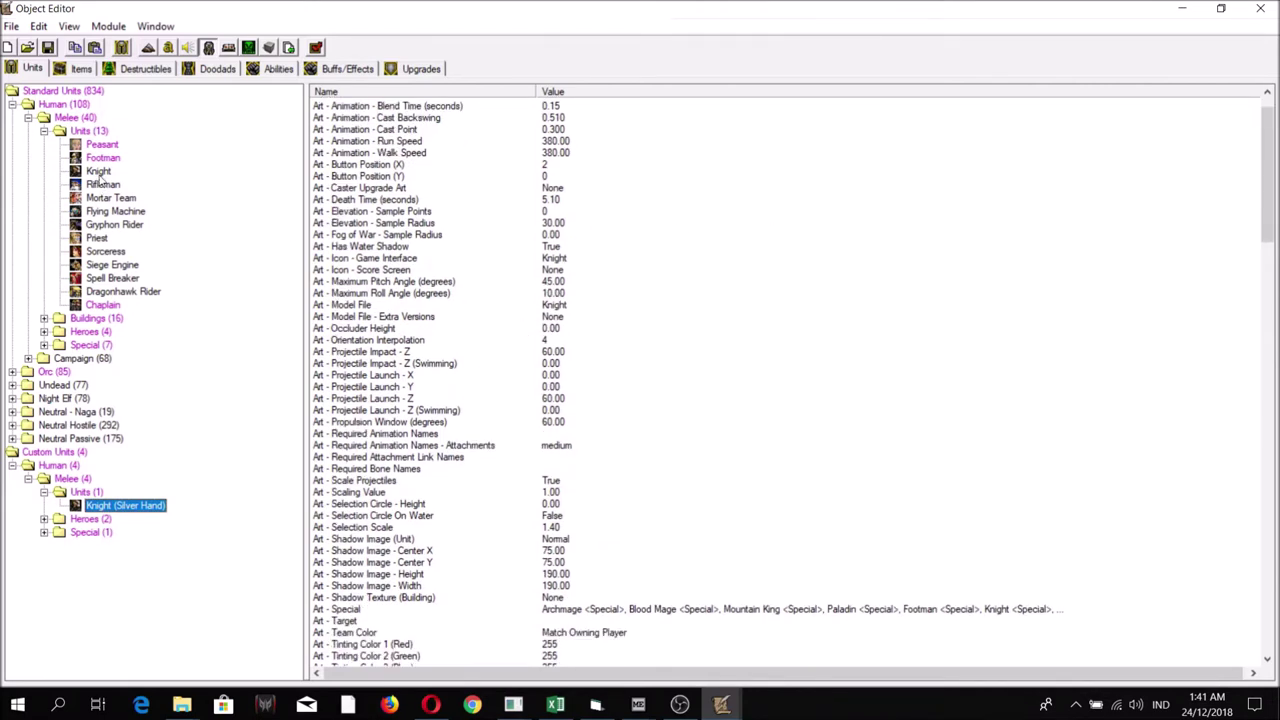
click(616, 338)
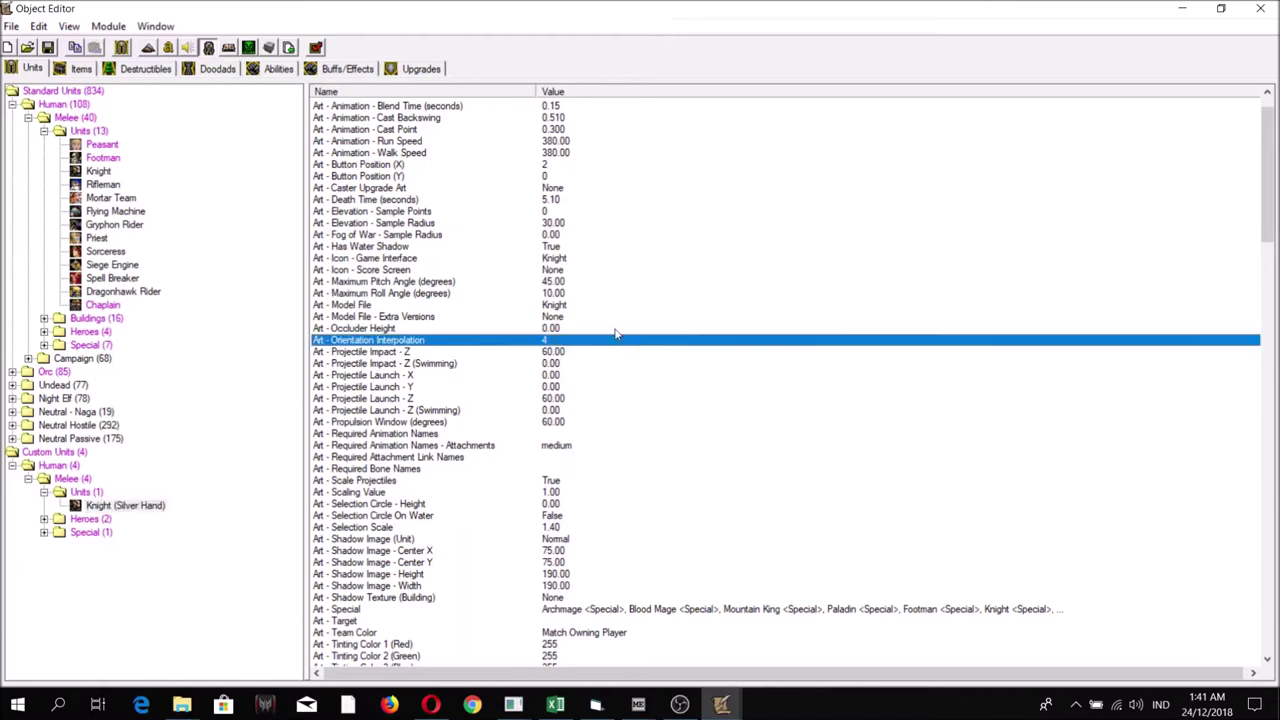
double_click(503, 316)
click(682, 374)
double_click(553, 305)
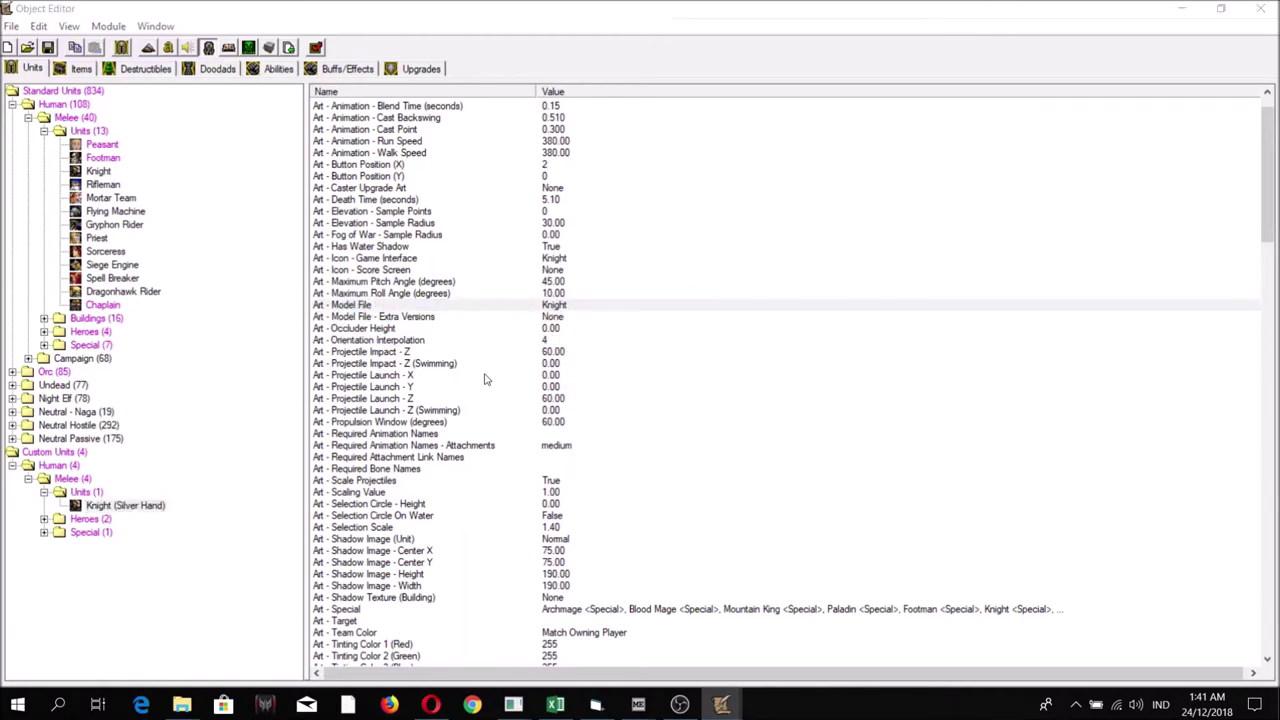
click(520, 352)
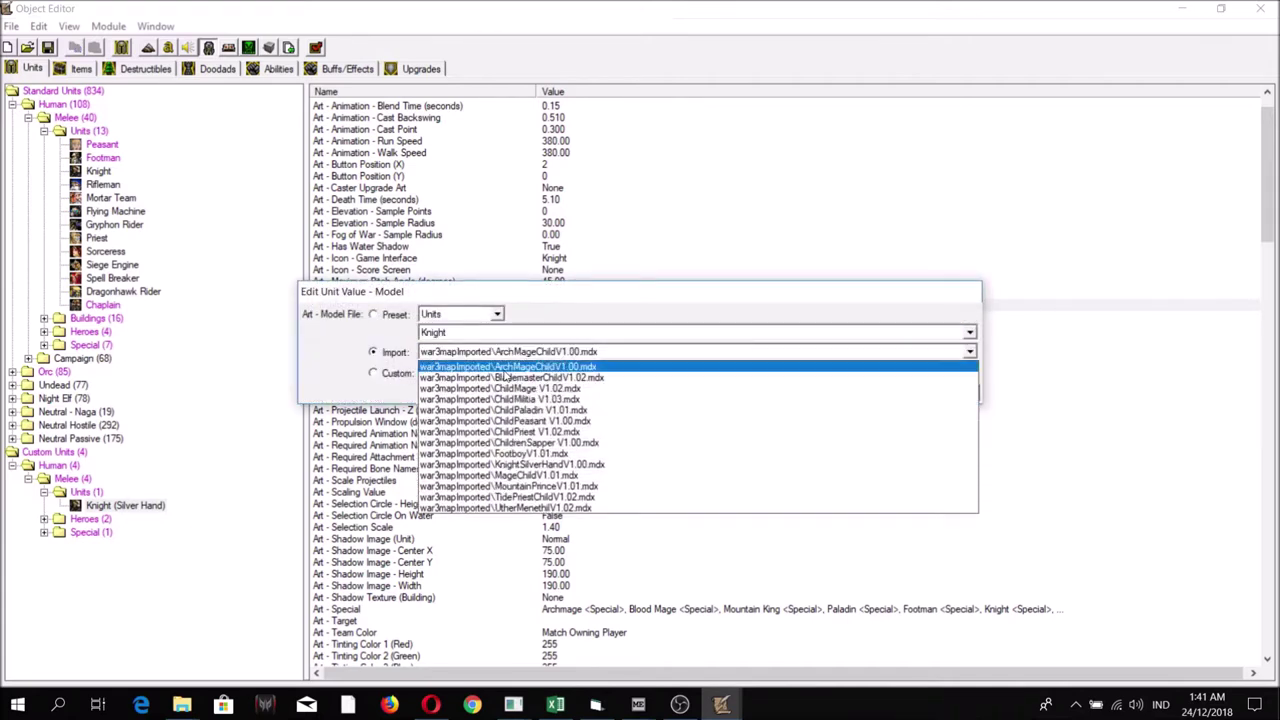
click(530, 464)
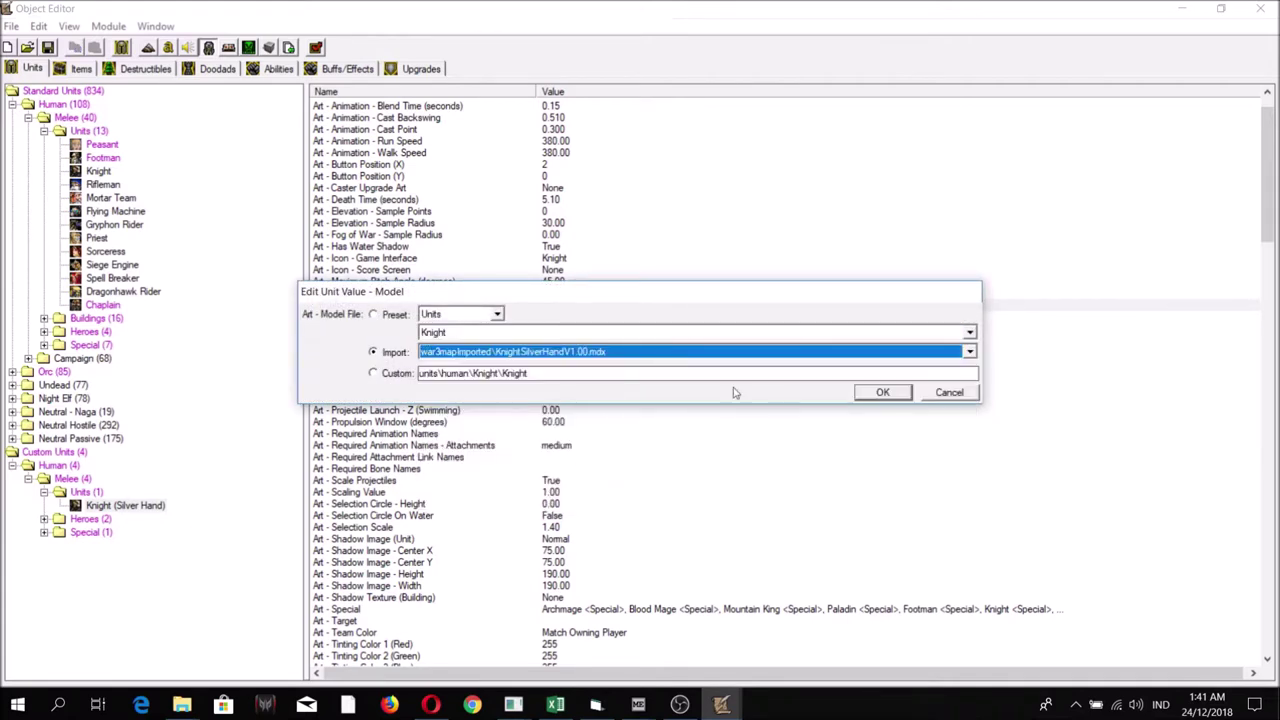
click(881, 392)
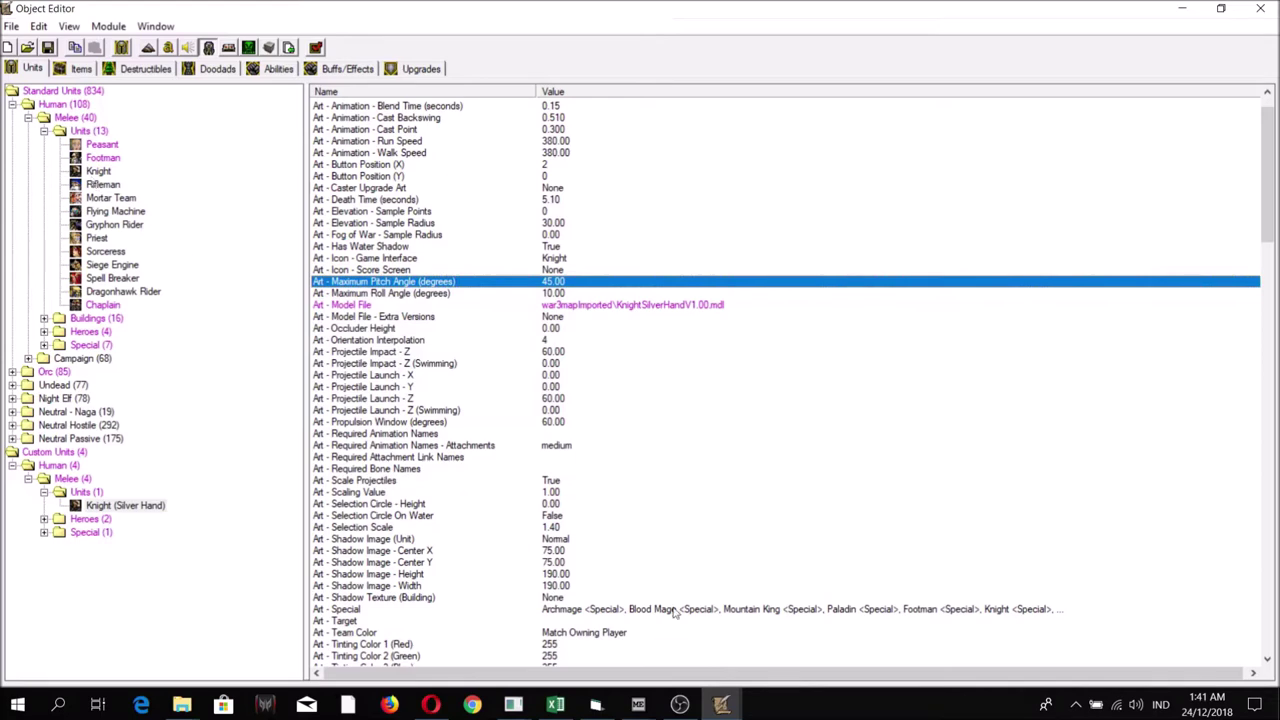
Step: Return to the World Editor's main map window and save the map
click(720, 704)
click(571, 615)
click(48, 48)
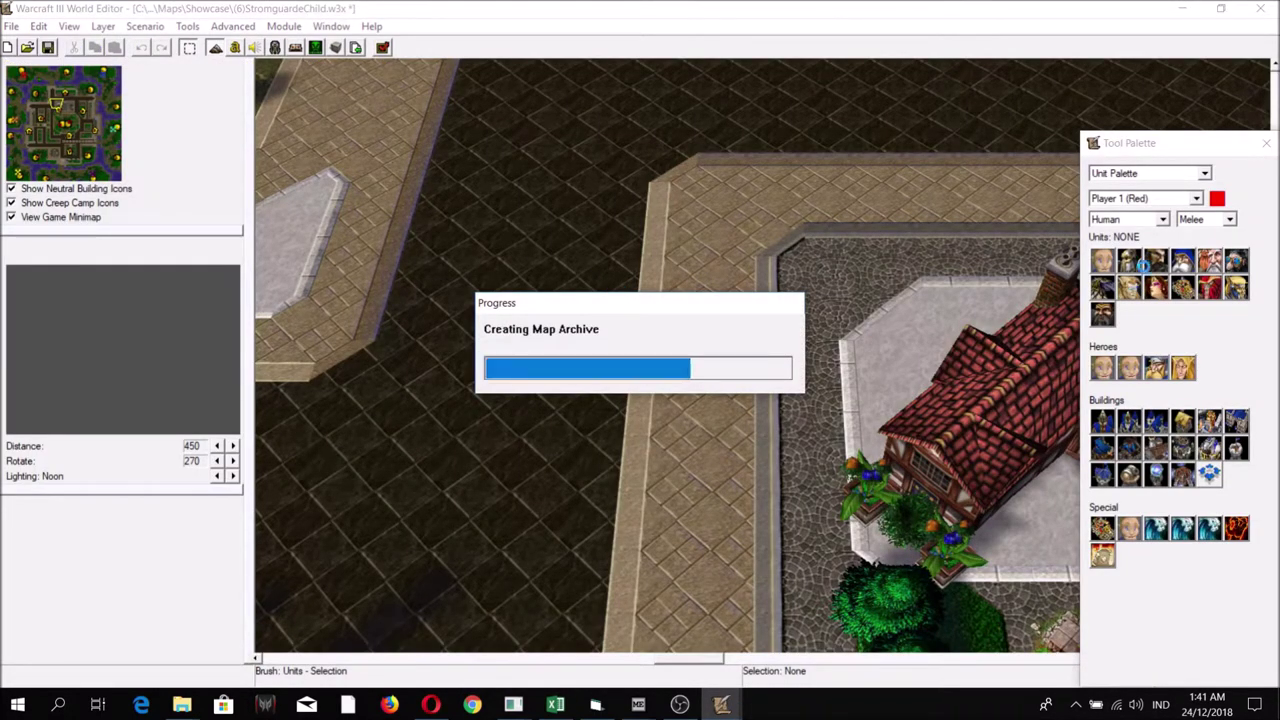
Step: Place a standard Human melee Knight for Player 1 (Red) on the dark paved road
click(1155, 262)
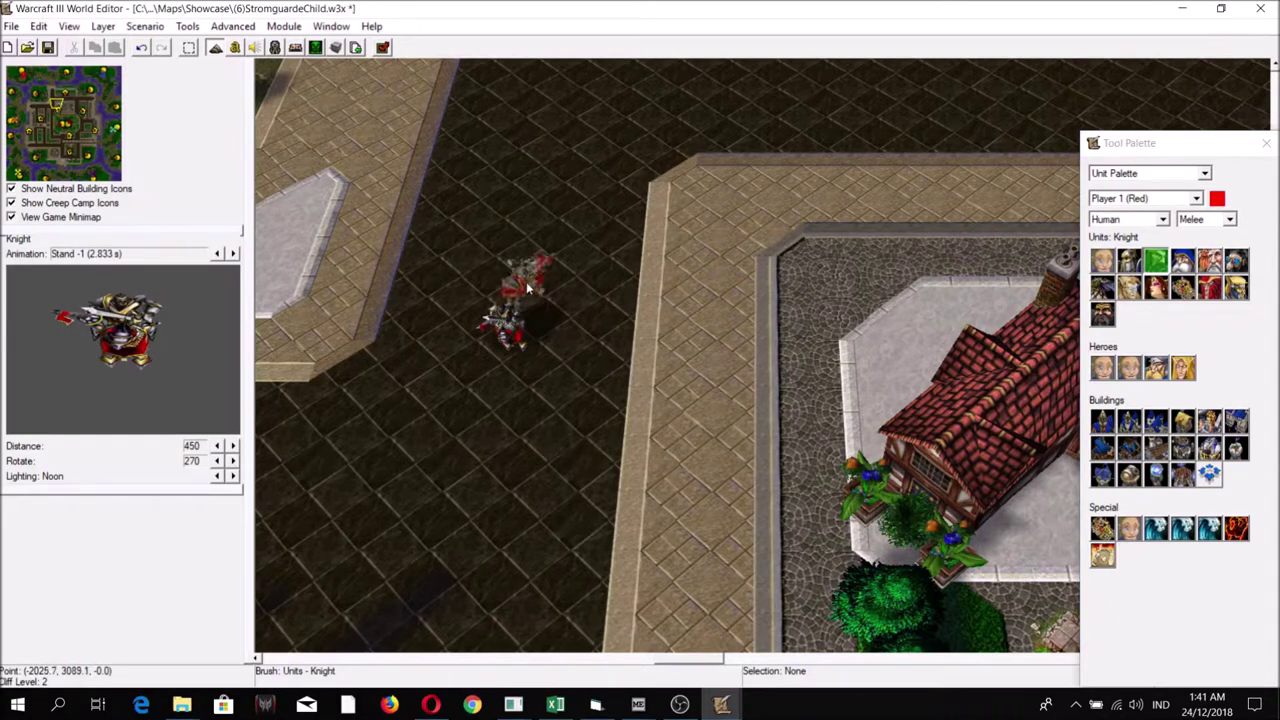
click(527, 292)
scroll(542, 338, up, 2)
Step: Place a custom Human Knight (Silver Hand) for Player 1 (Red) on the road beside the standard Knight
click(1198, 219)
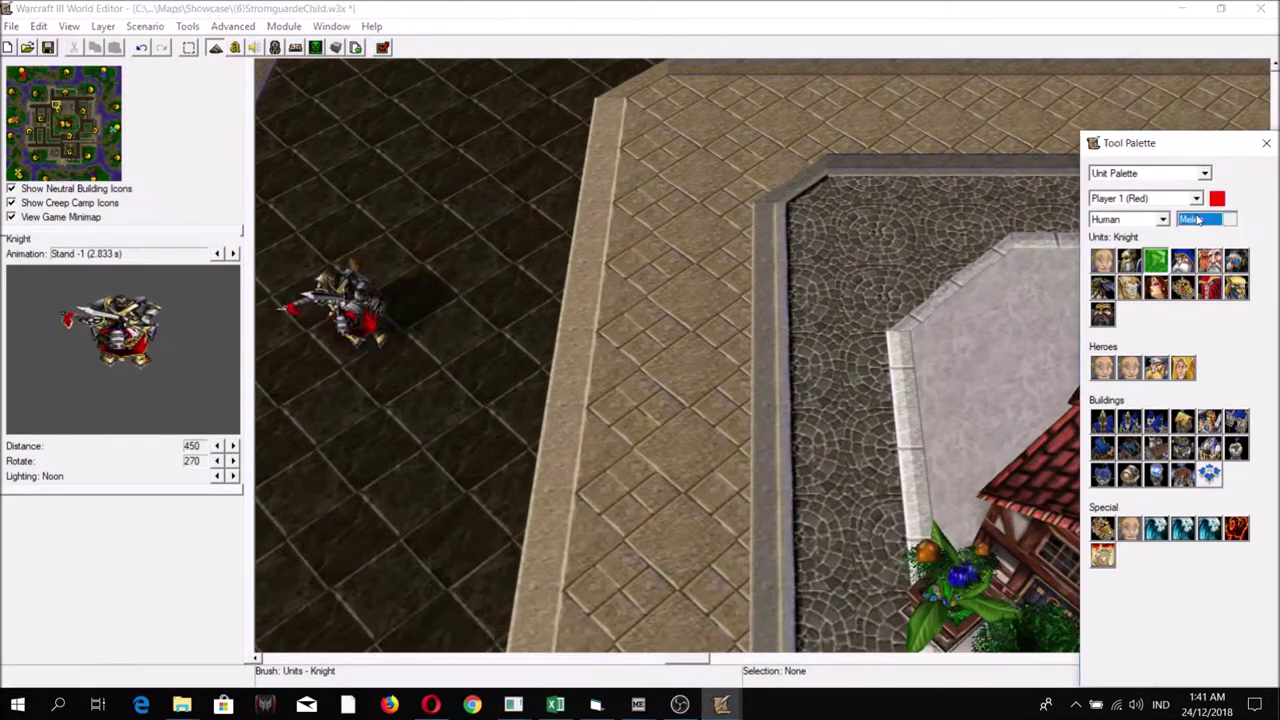
click(1194, 256)
click(1101, 260)
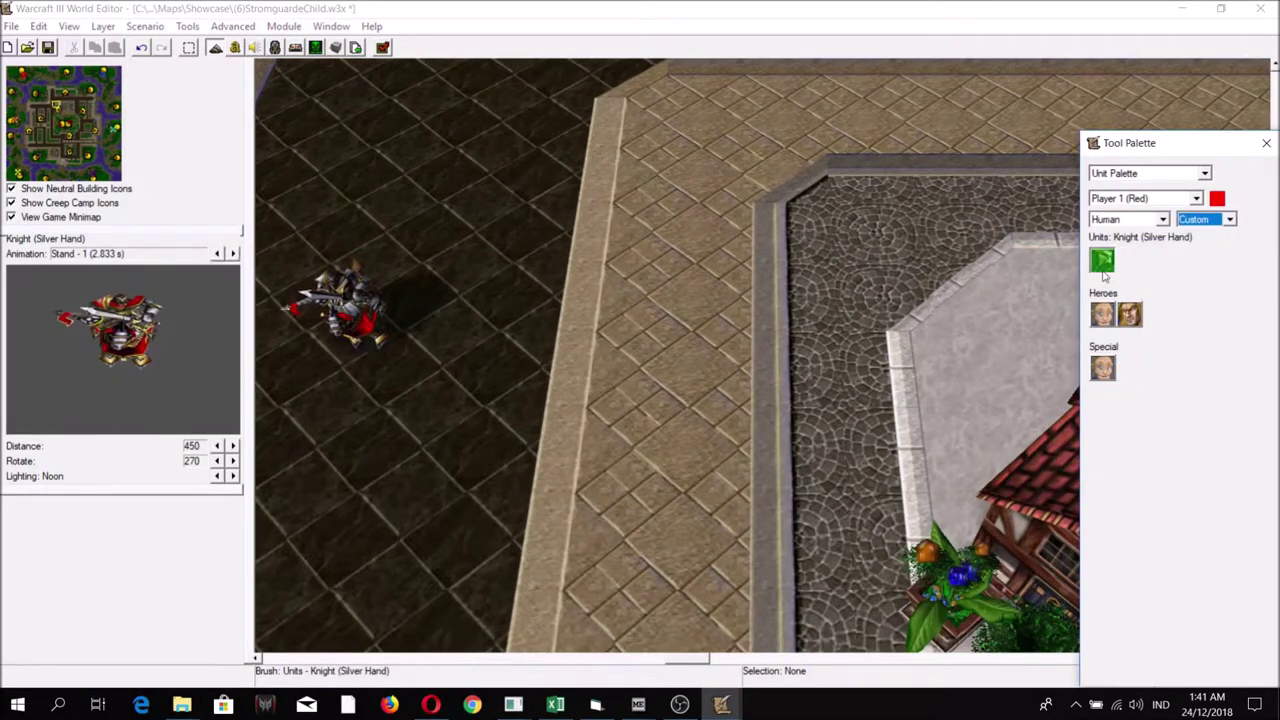
click(509, 342)
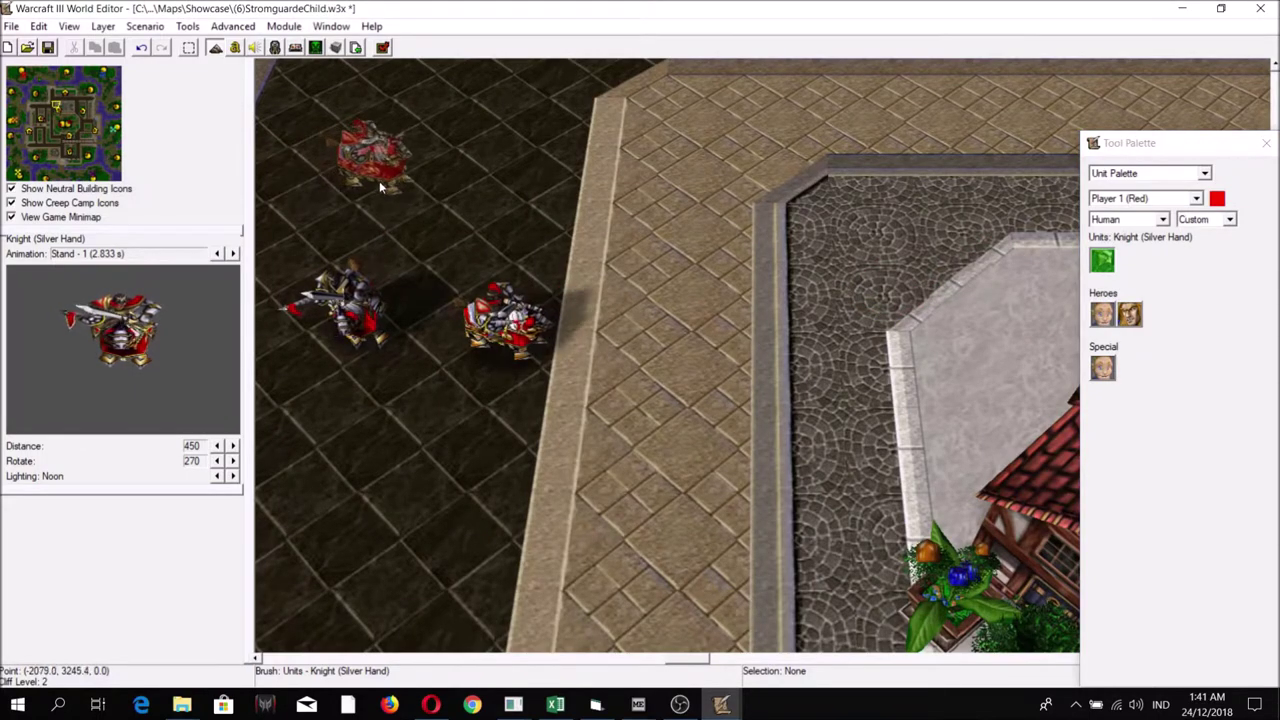
scroll(362, 215, down, 1)
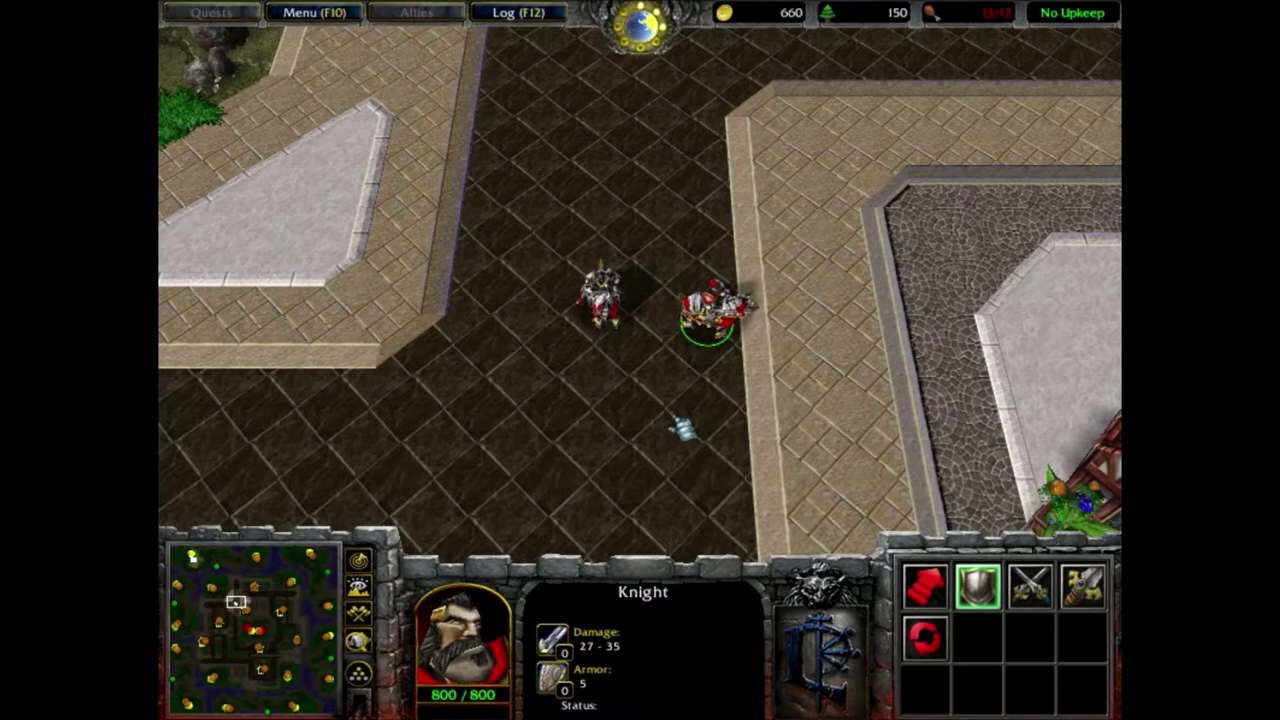
Step: In the in-game map test, move the Silver Hand Knight and the standard Knight in turn to compare their models up close
scroll(705, 253, up, 5)
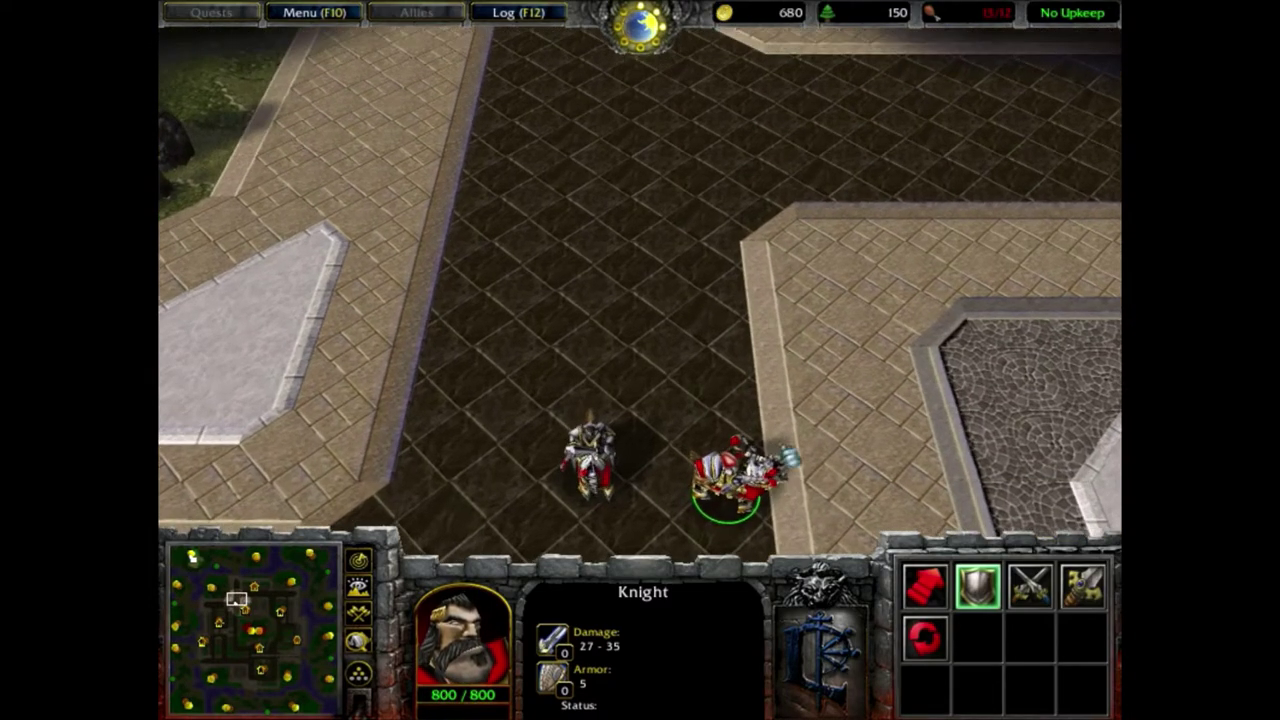
right_click(737, 372)
right_click(750, 445)
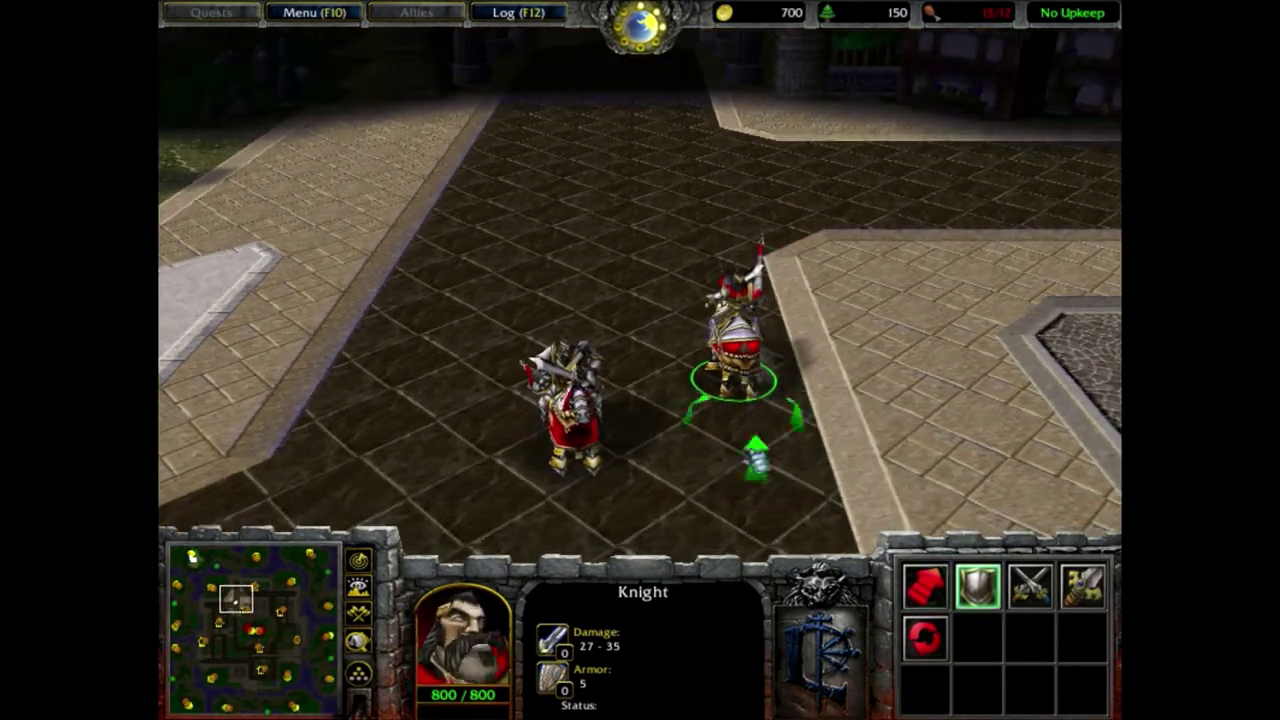
click(565, 410)
right_click(580, 285)
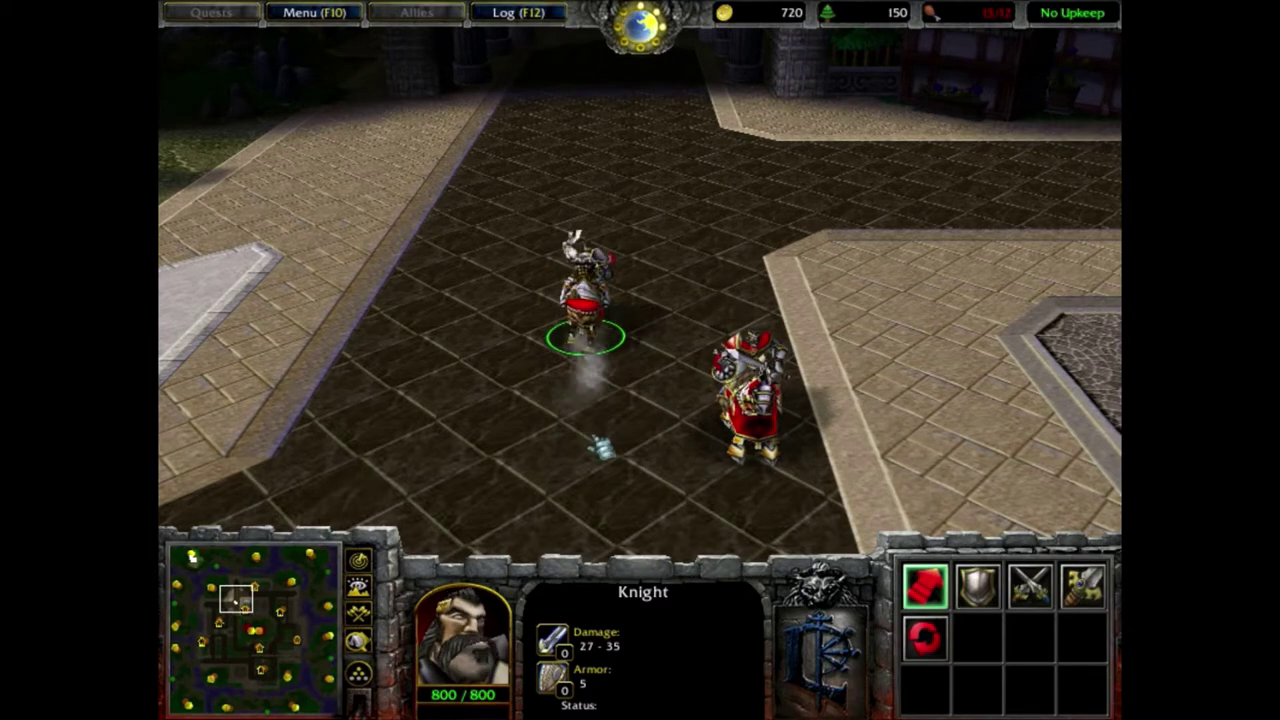
right_click(592, 405)
Step: Select both knights together and march them back and forth across the road to examine their models from several sides
drag(608, 302, 678, 455)
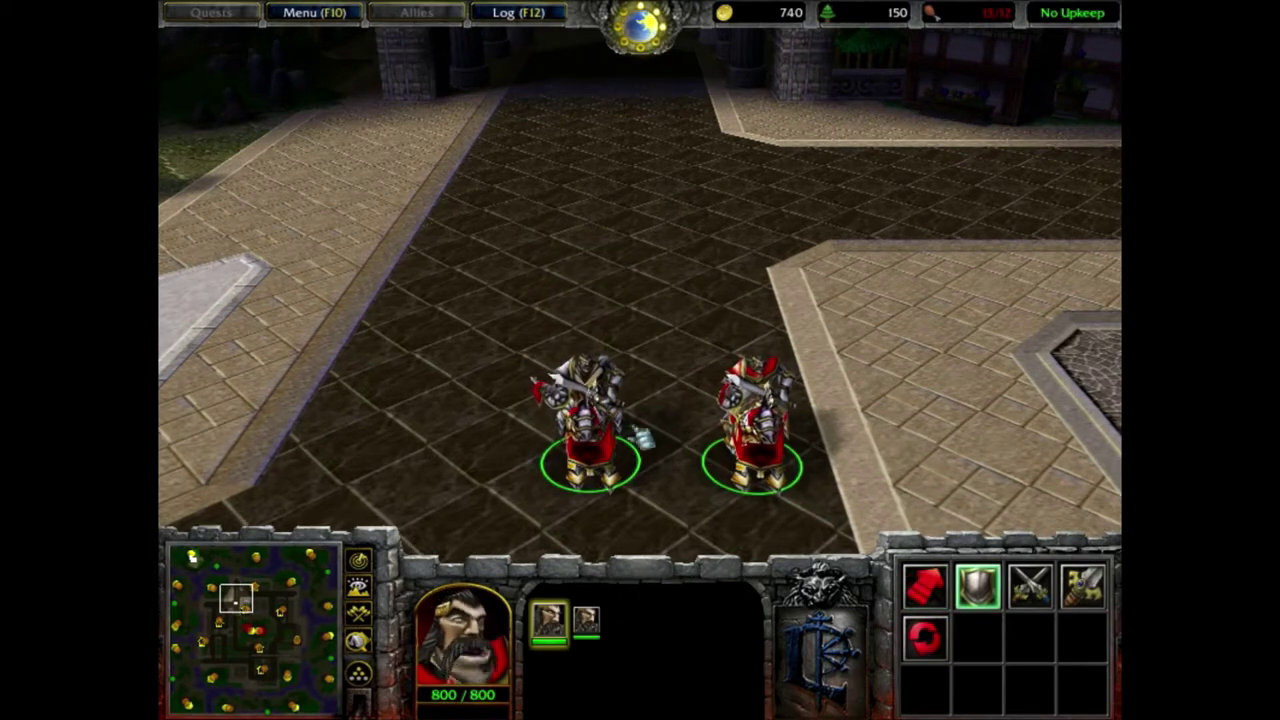
right_click(385, 272)
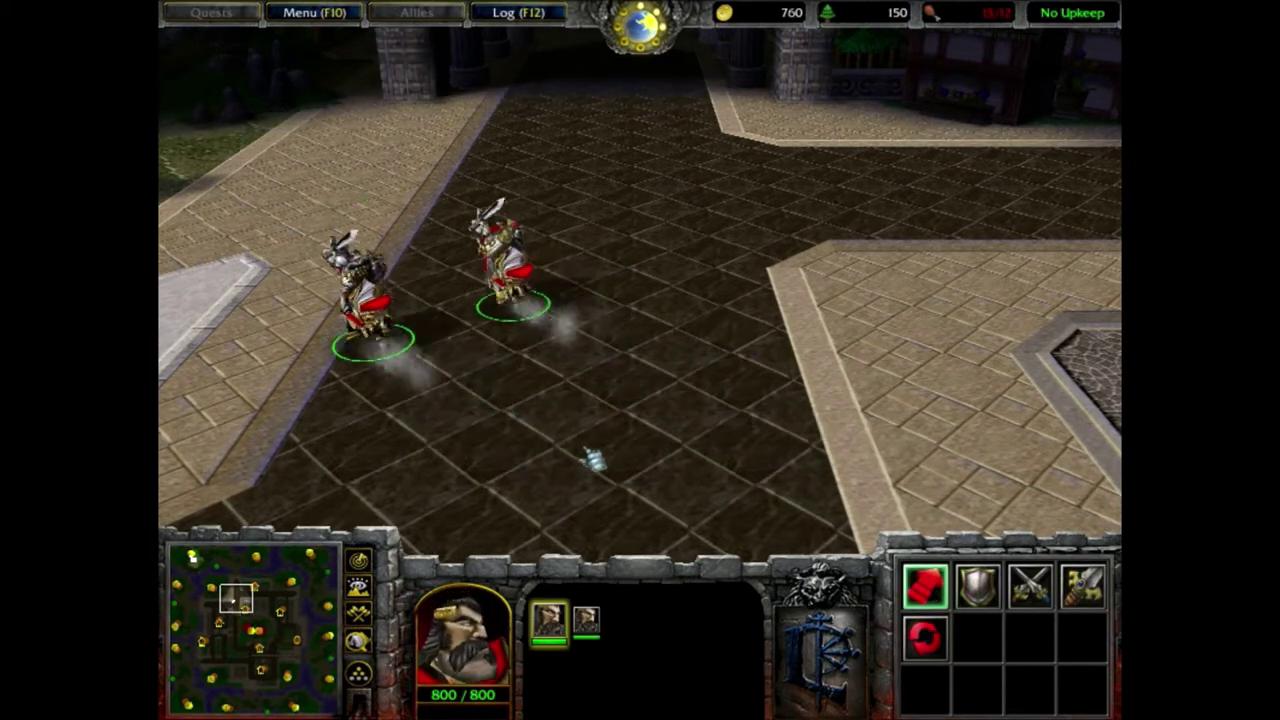
right_click(590, 418)
right_click(830, 490)
right_click(525, 425)
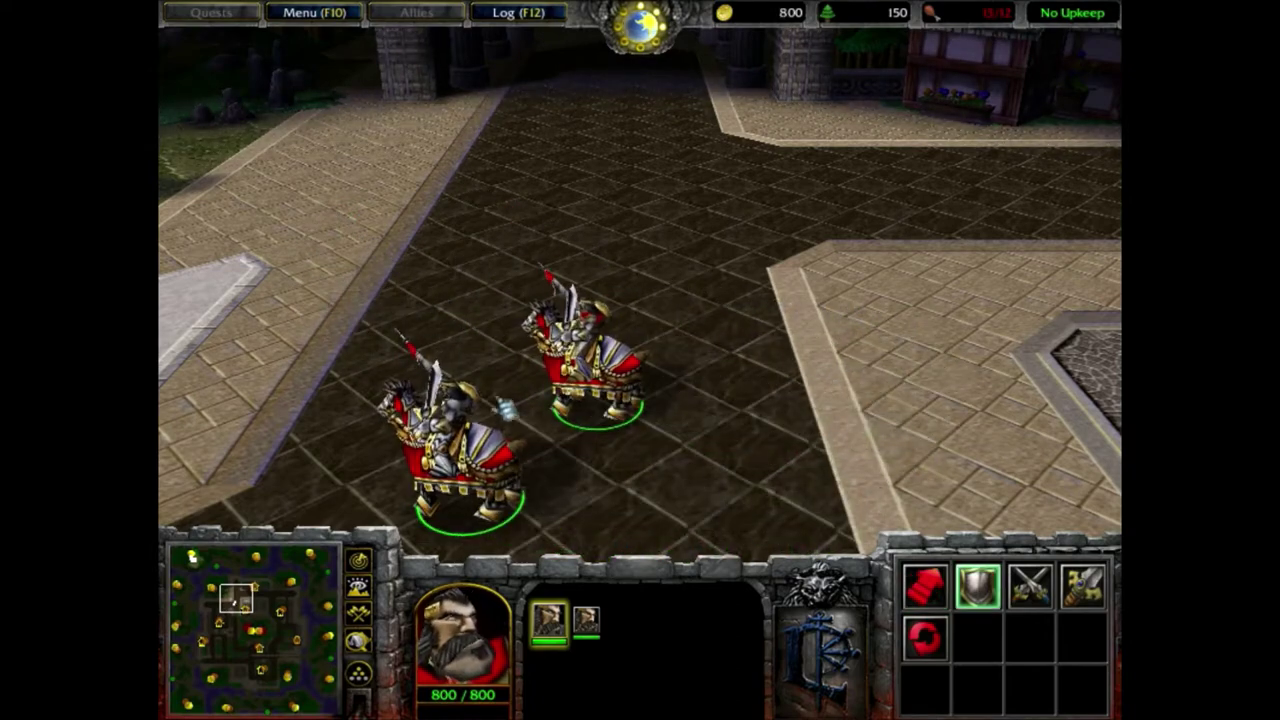
right_click(645, 495)
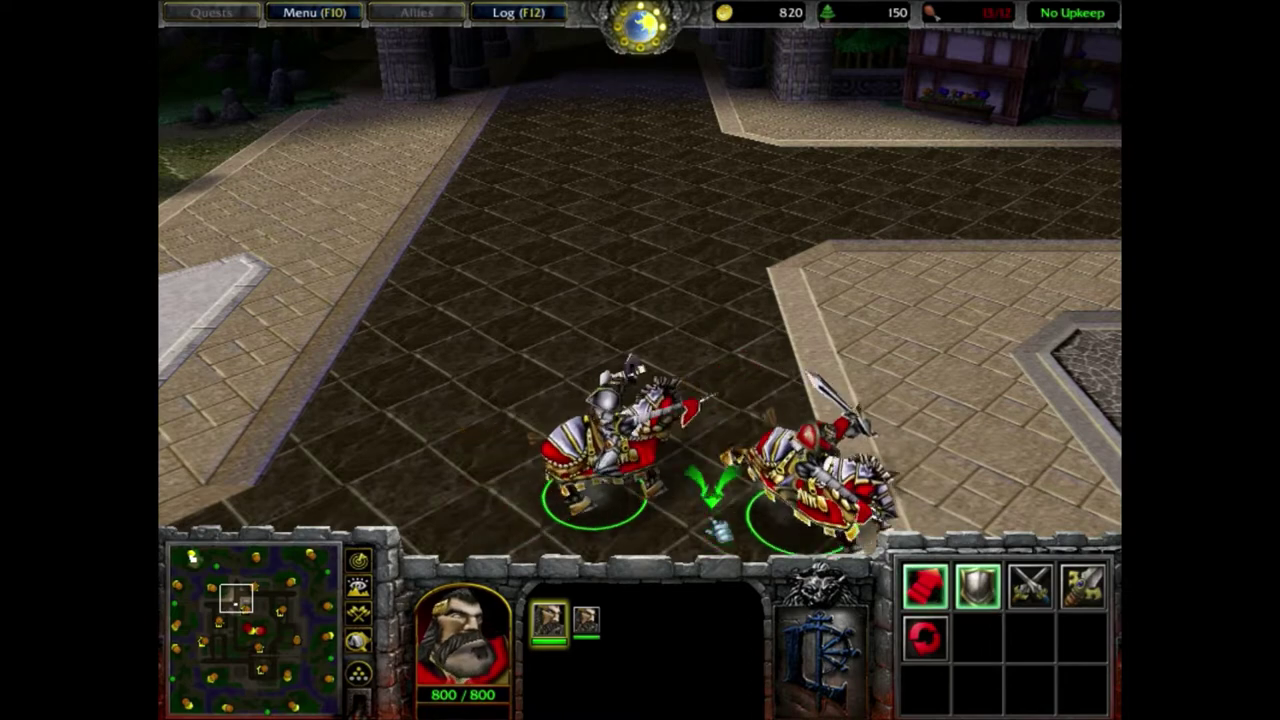
Step: Move the standard Knight away and back, and the Silver Hand Knight likewise, to compare them facing the camera side by side
click(630, 495)
right_click(457, 357)
right_click(571, 500)
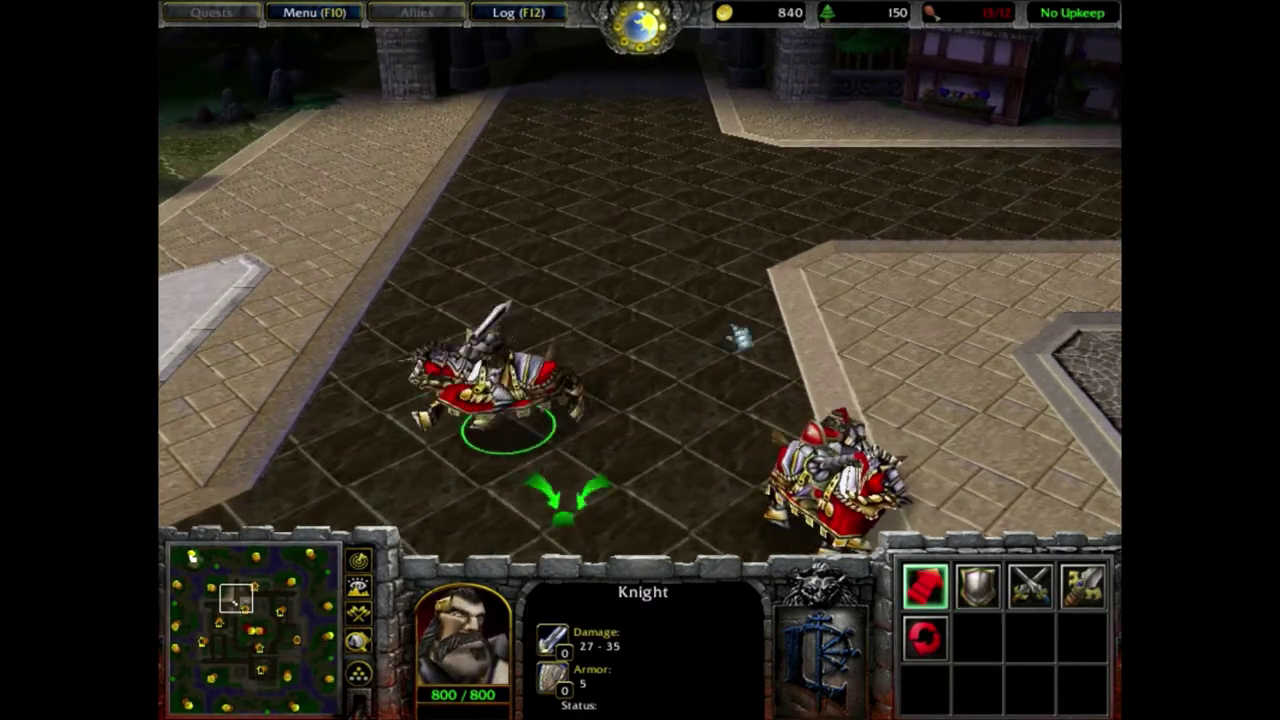
right_click(728, 315)
right_click(735, 440)
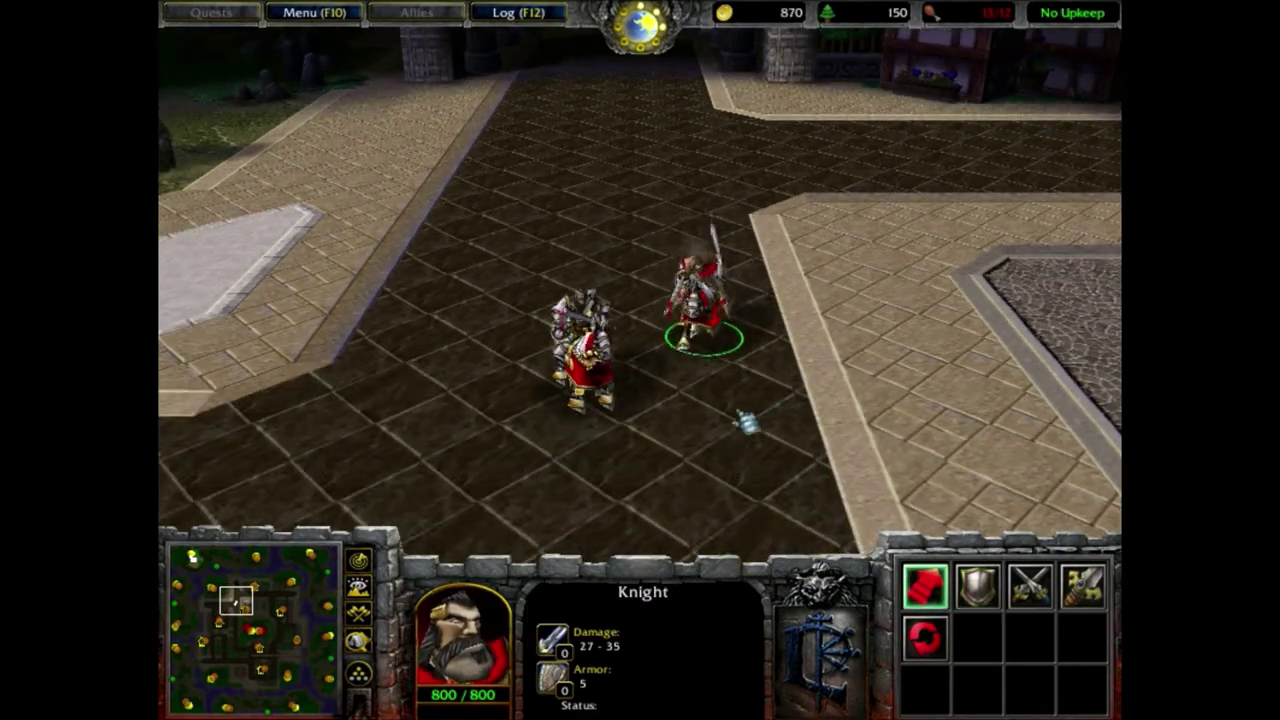
key(Up)
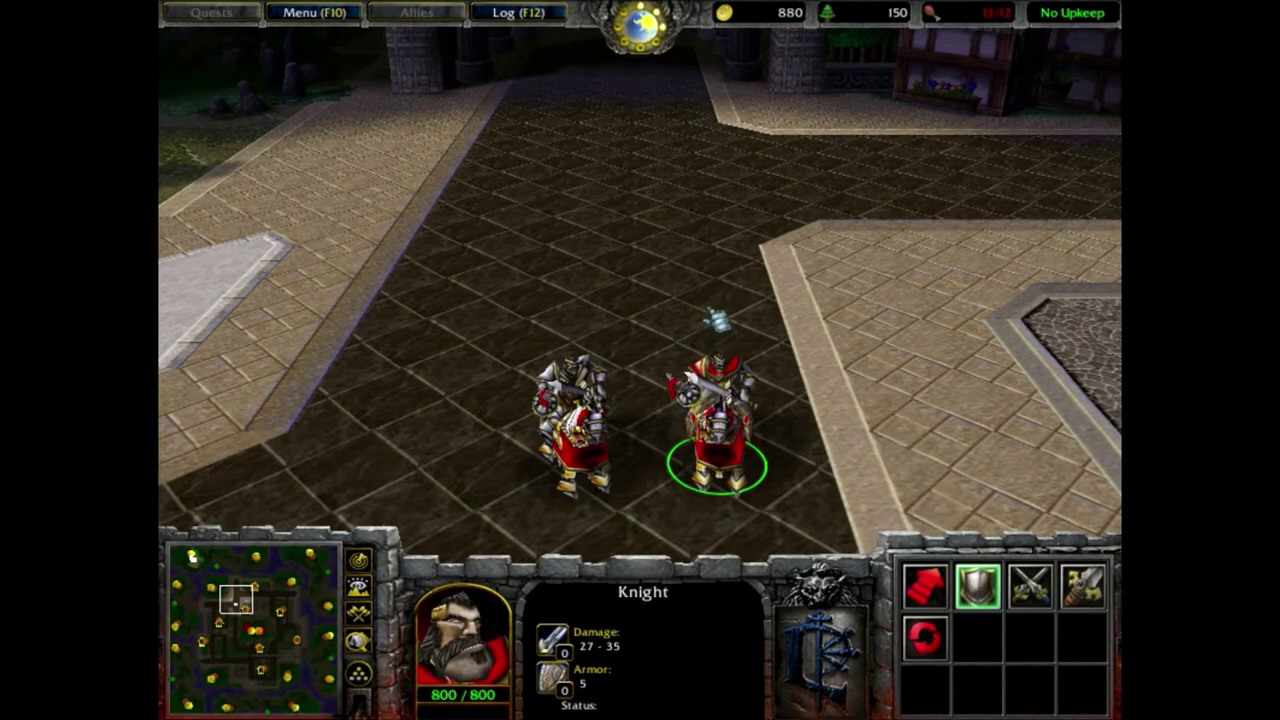